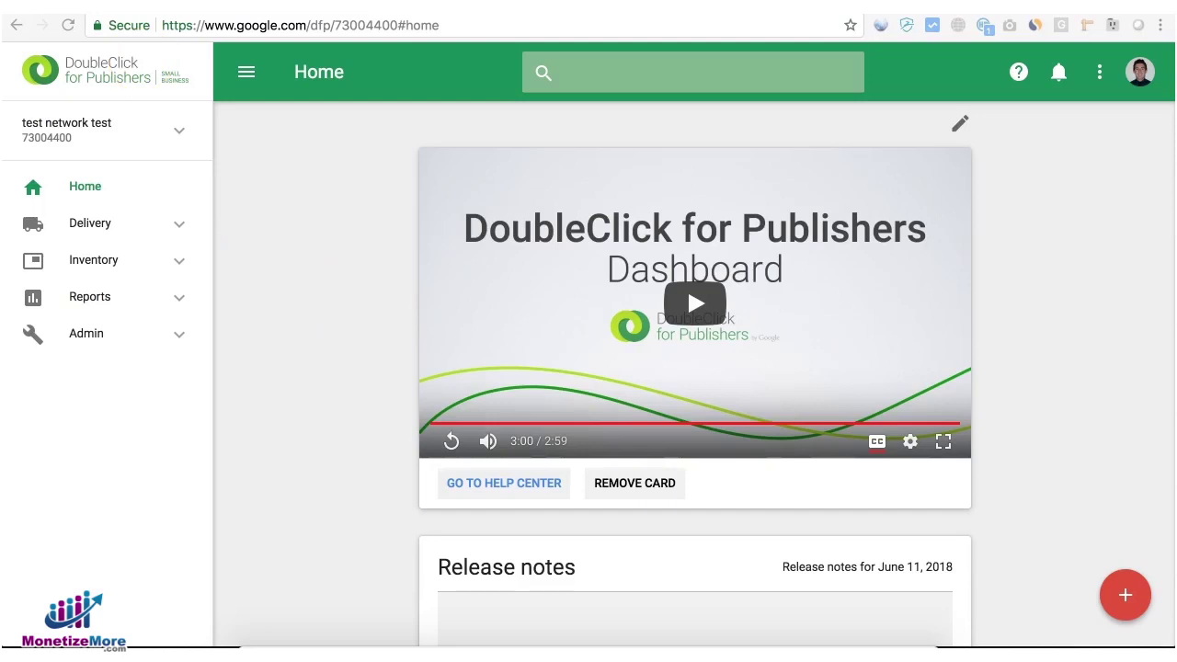
# - Reload the DoubleClick for Publishers Home dashboard
pyautogui.click(254, 227)
pyautogui.click(102, 80)
pyautogui.click(67, 26)
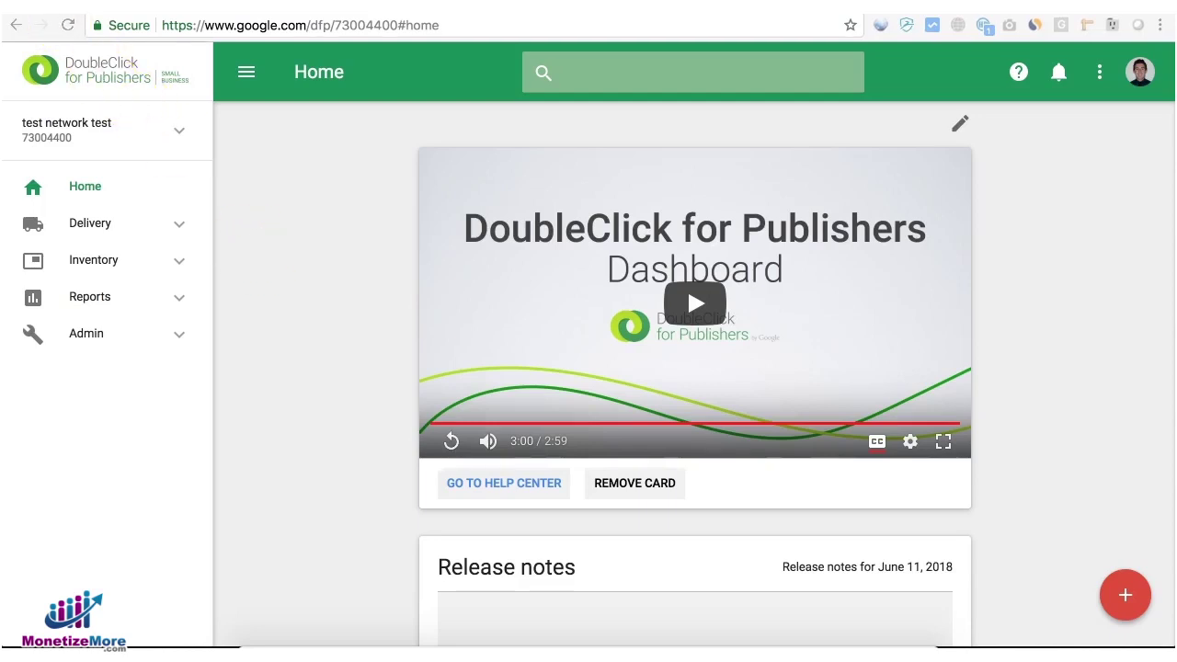
pyautogui.click(232, 273)
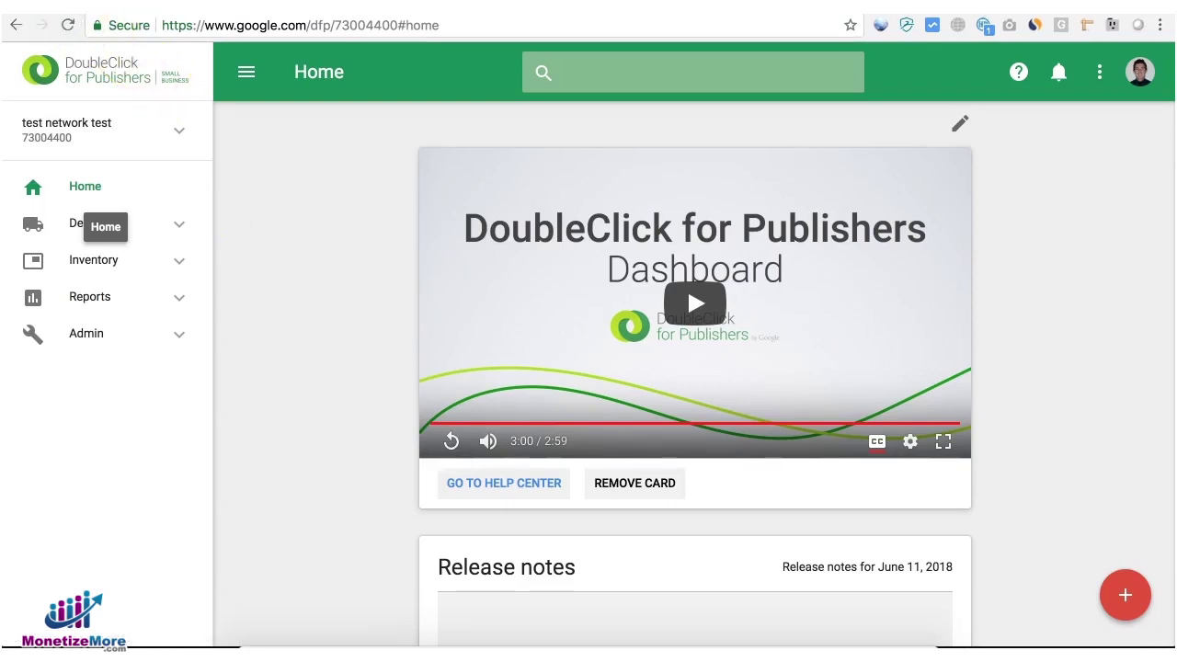
# - In Excel, point out the Homepage, News and Forum ad units, 300x250 size and desktop device
pyautogui.click(837, 646)
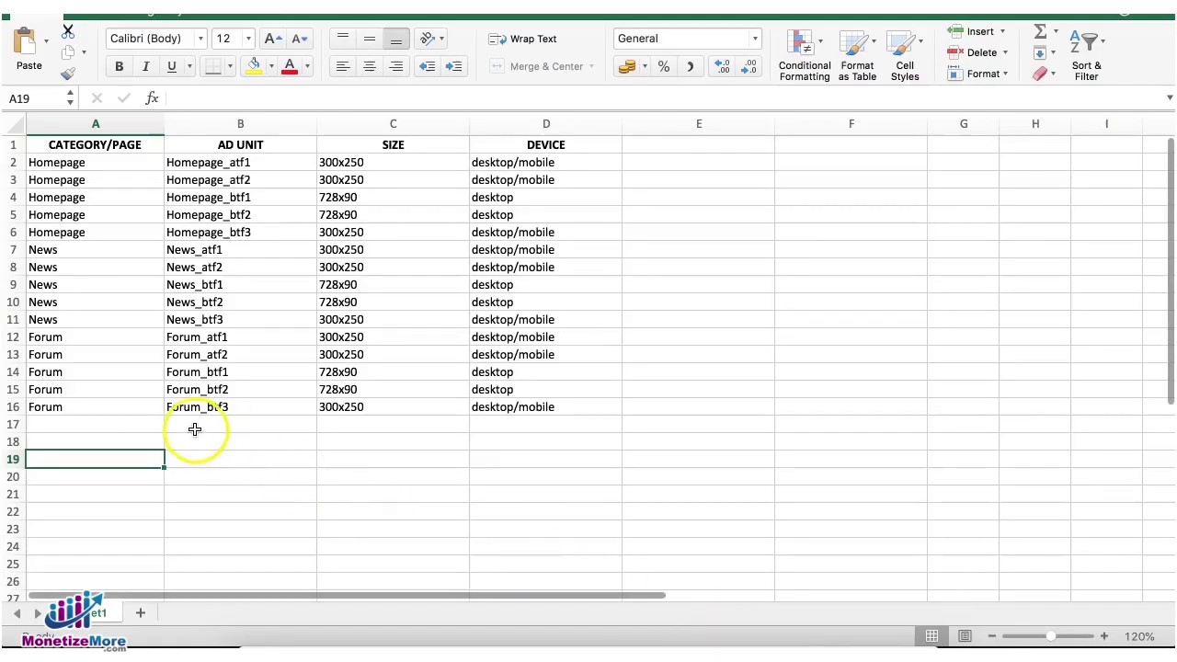
pyautogui.click(117, 217)
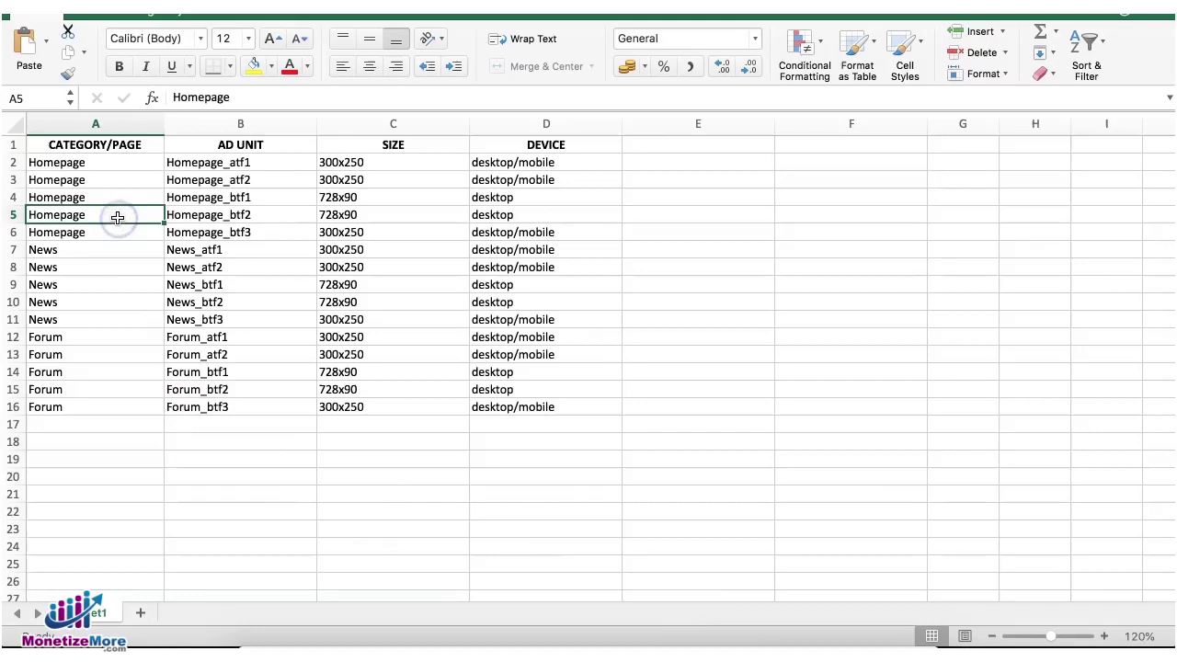
pyautogui.click(112, 280)
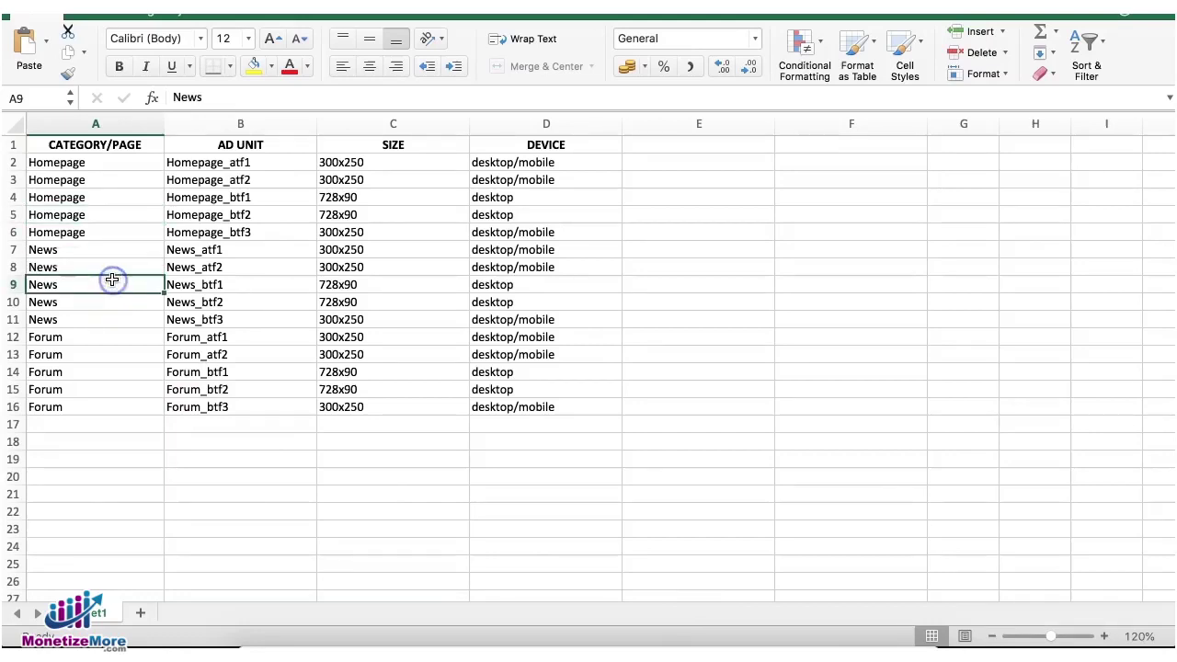
pyautogui.click(99, 352)
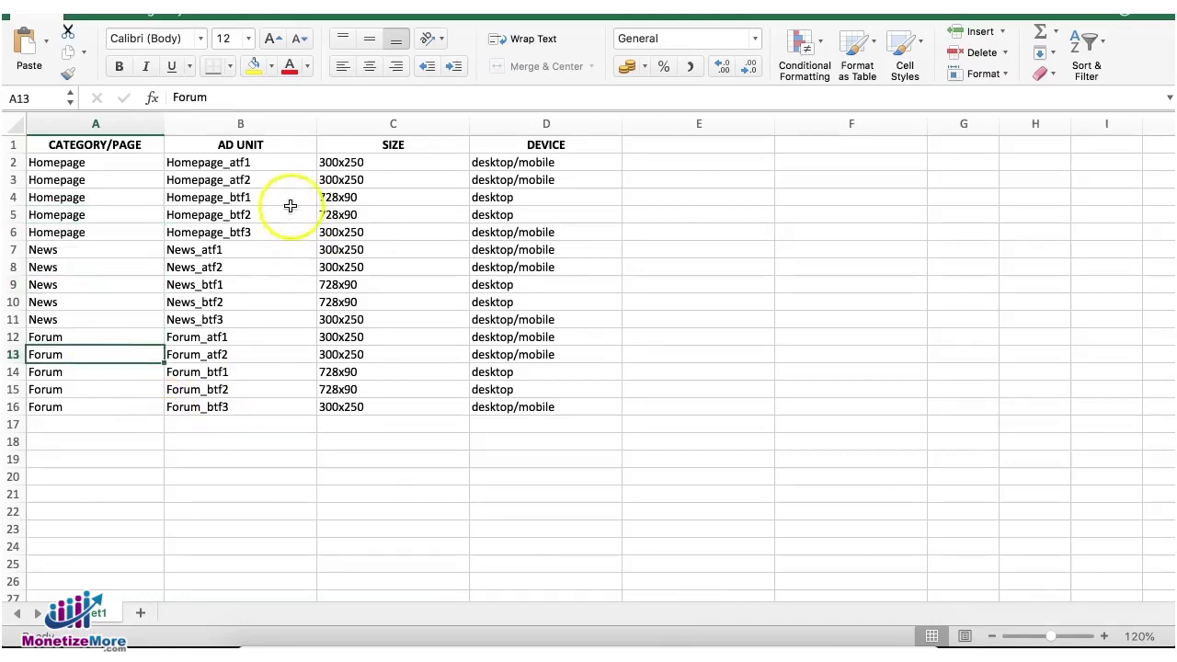
pyautogui.moveTo(284, 163); pyautogui.dragTo(276, 316)
pyautogui.click(276, 354)
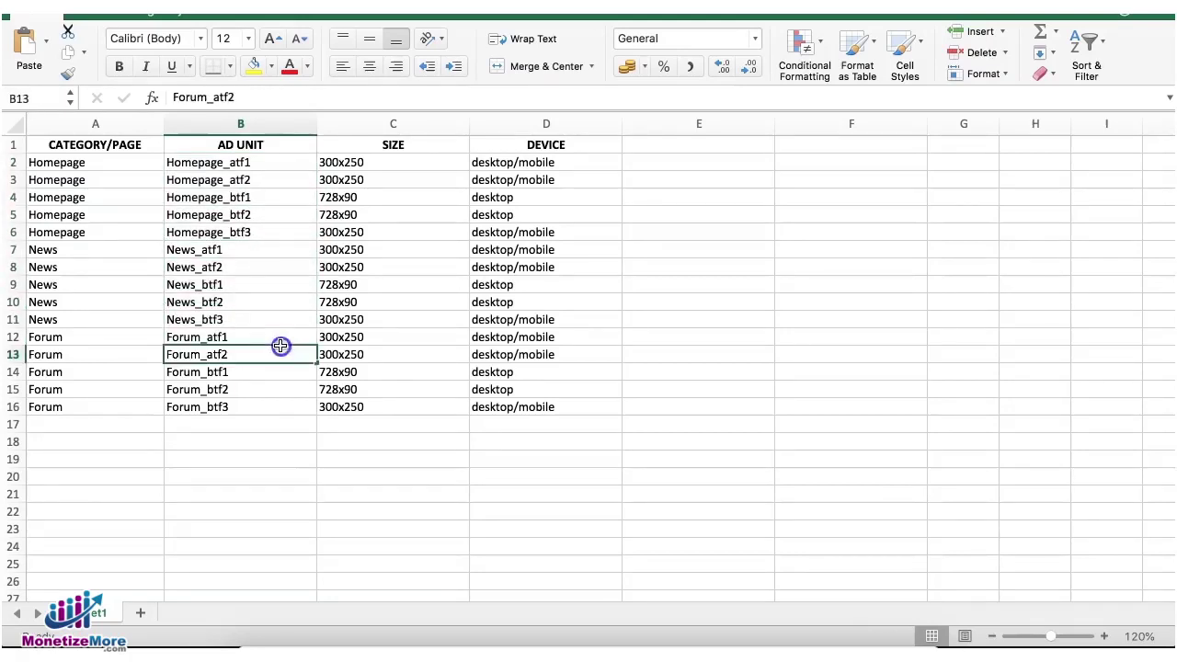
pyautogui.click(288, 413)
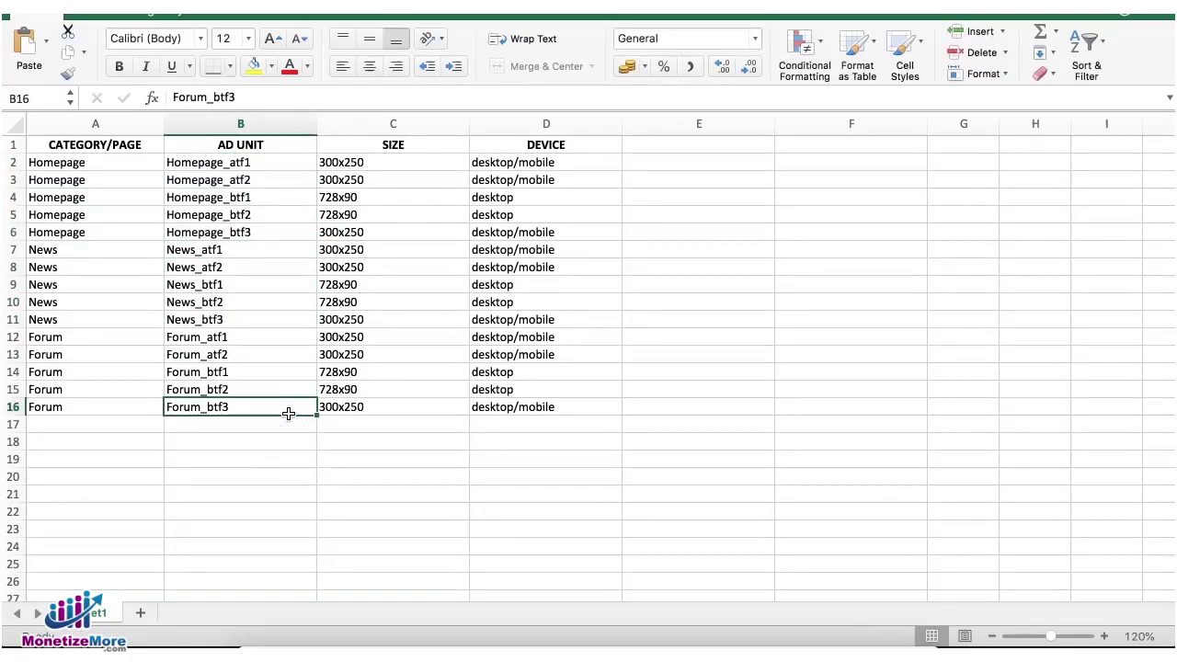
pyautogui.click(385, 176)
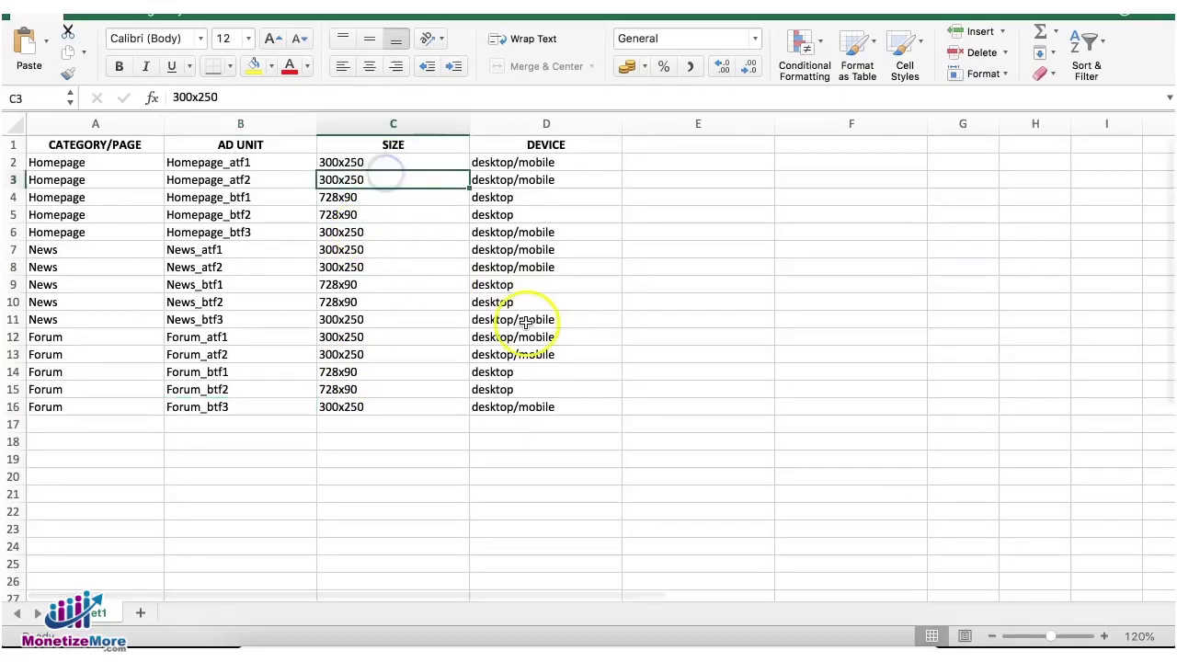
pyautogui.click(529, 214)
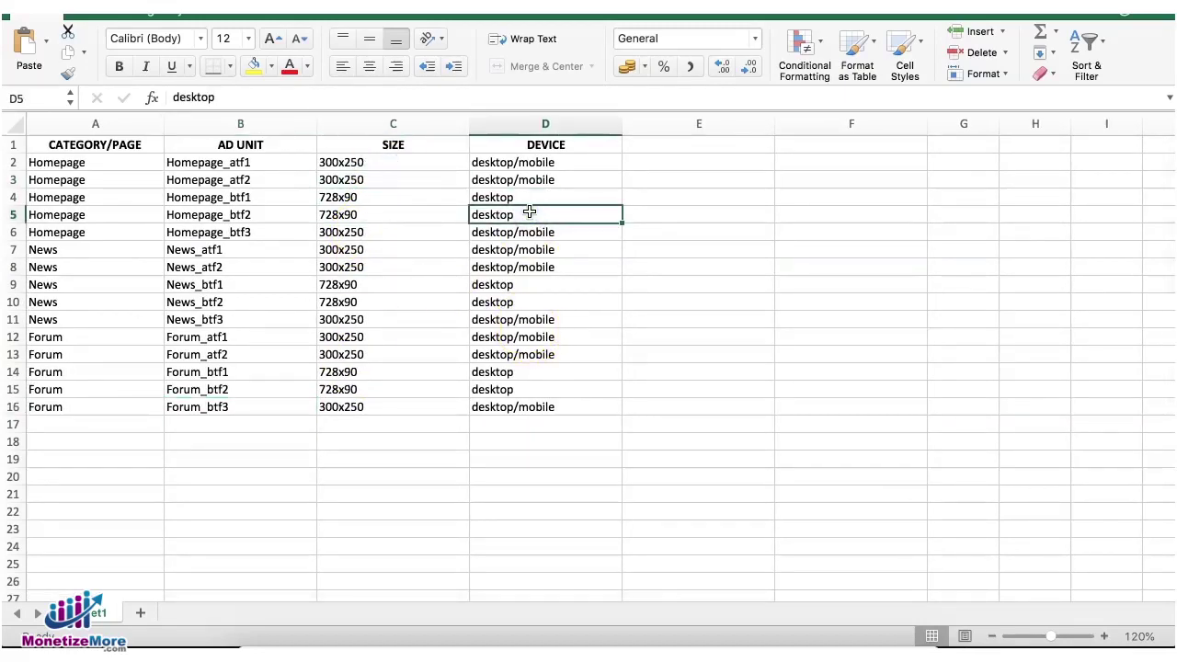
pyautogui.click(85, 431)
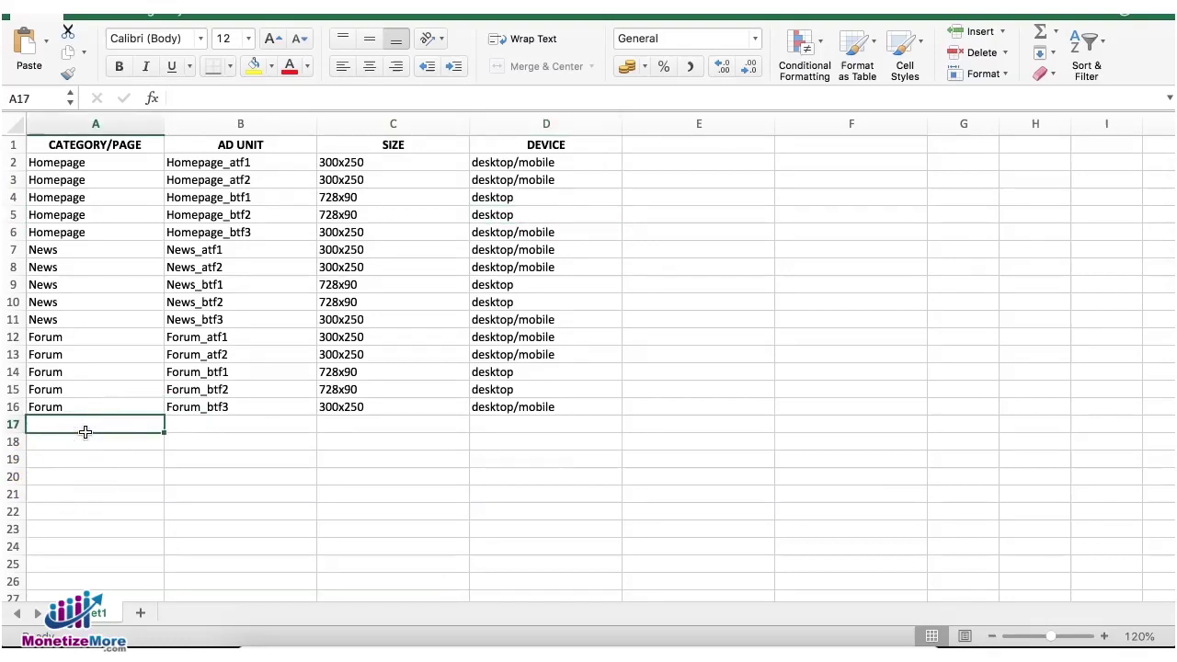
# - Highlight the five Homepage ad units, then return to the DoubleClick dashboard
pyautogui.moveTo(221, 180); pyautogui.dragTo(273, 408)
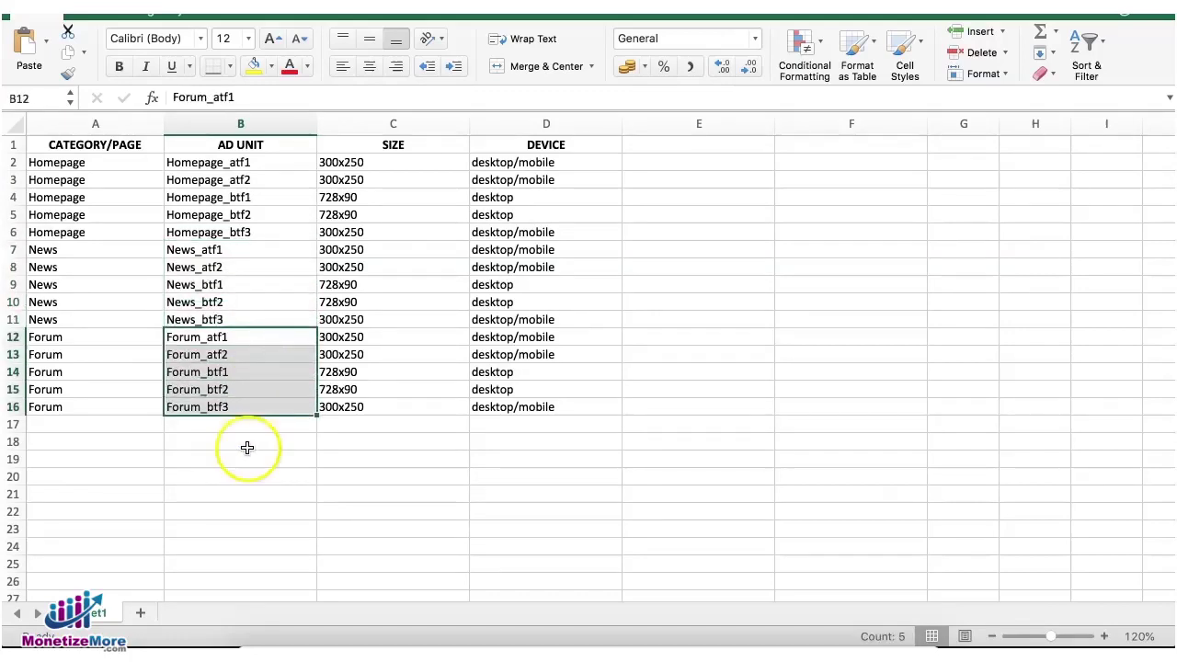
pyautogui.click(113, 432)
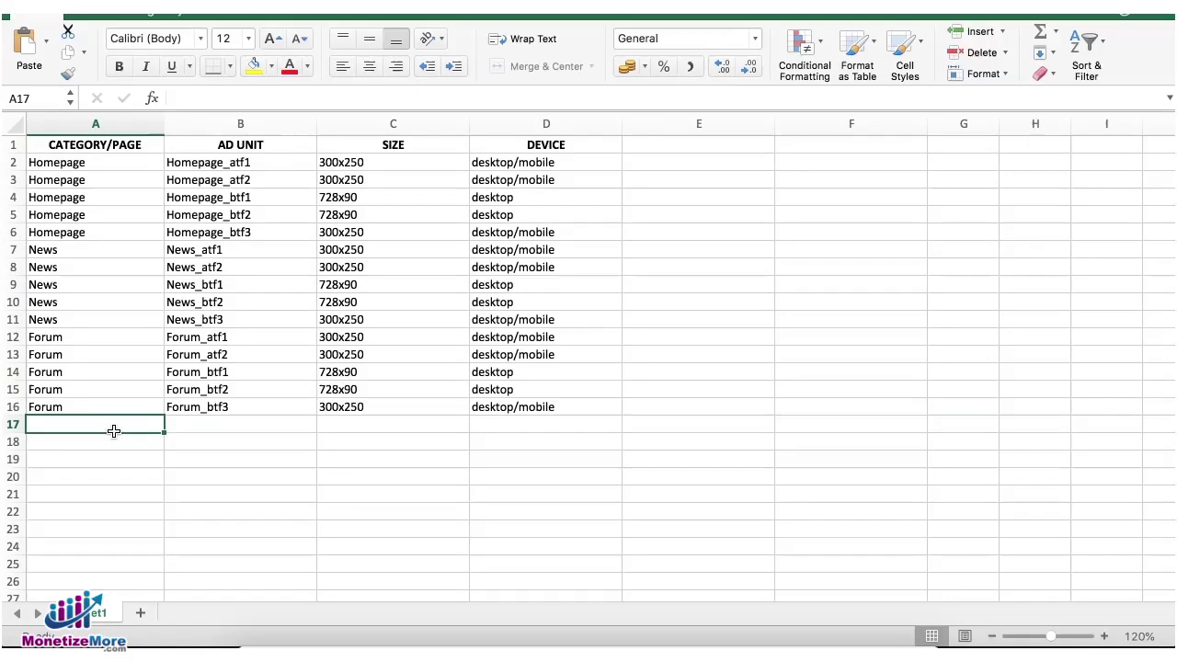
pyautogui.click(239, 337)
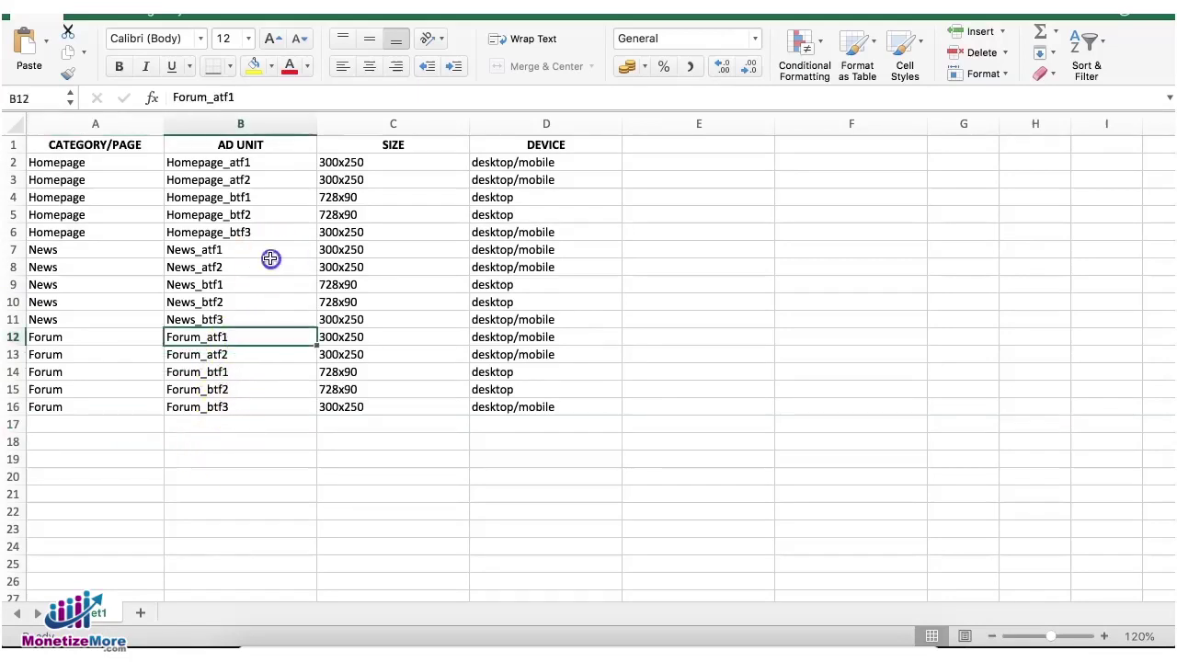
pyautogui.click(265, 174)
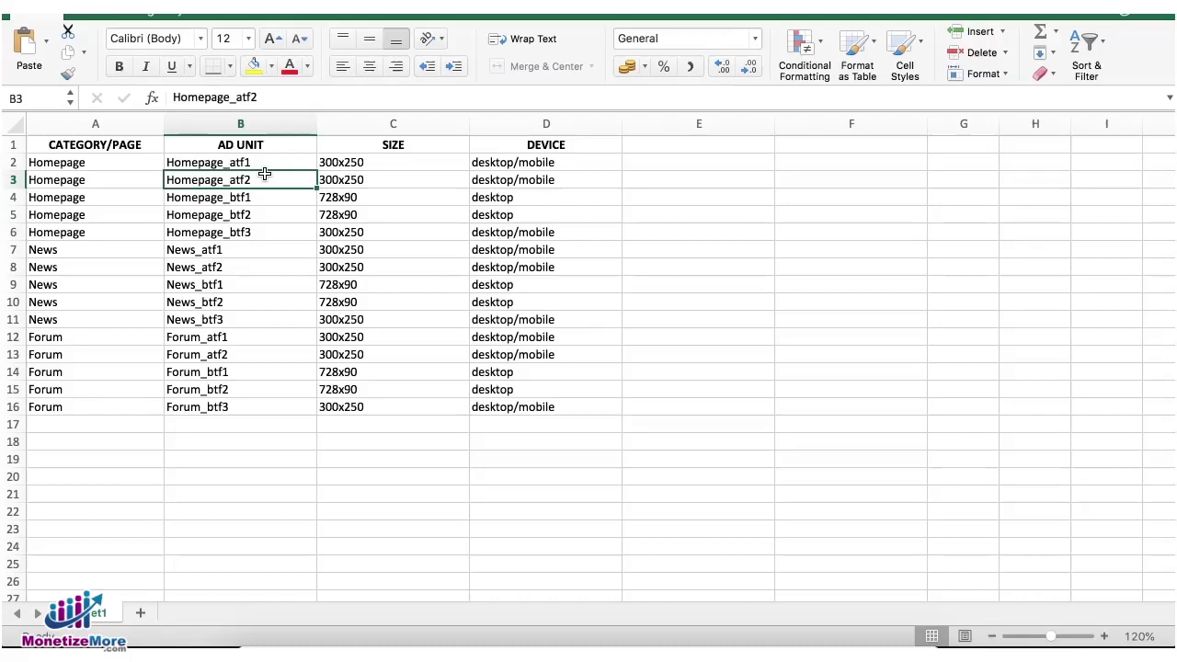
pyautogui.moveTo(255, 160); pyautogui.dragTo(257, 247)
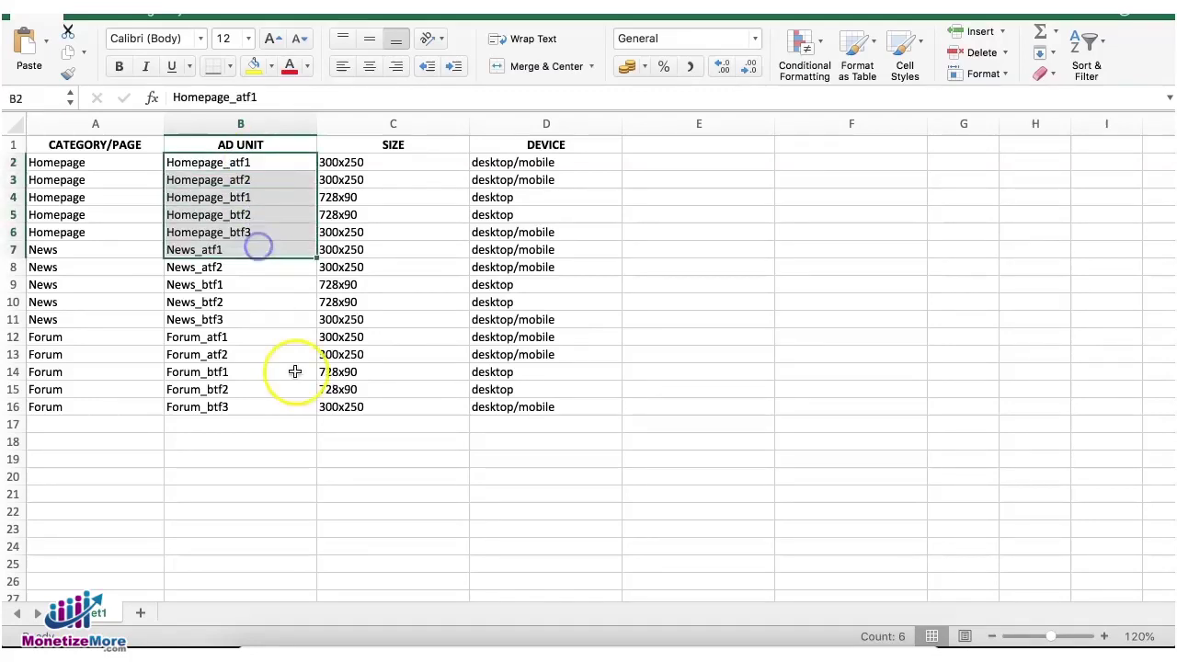
pyautogui.moveTo(241, 163); pyautogui.dragTo(269, 234)
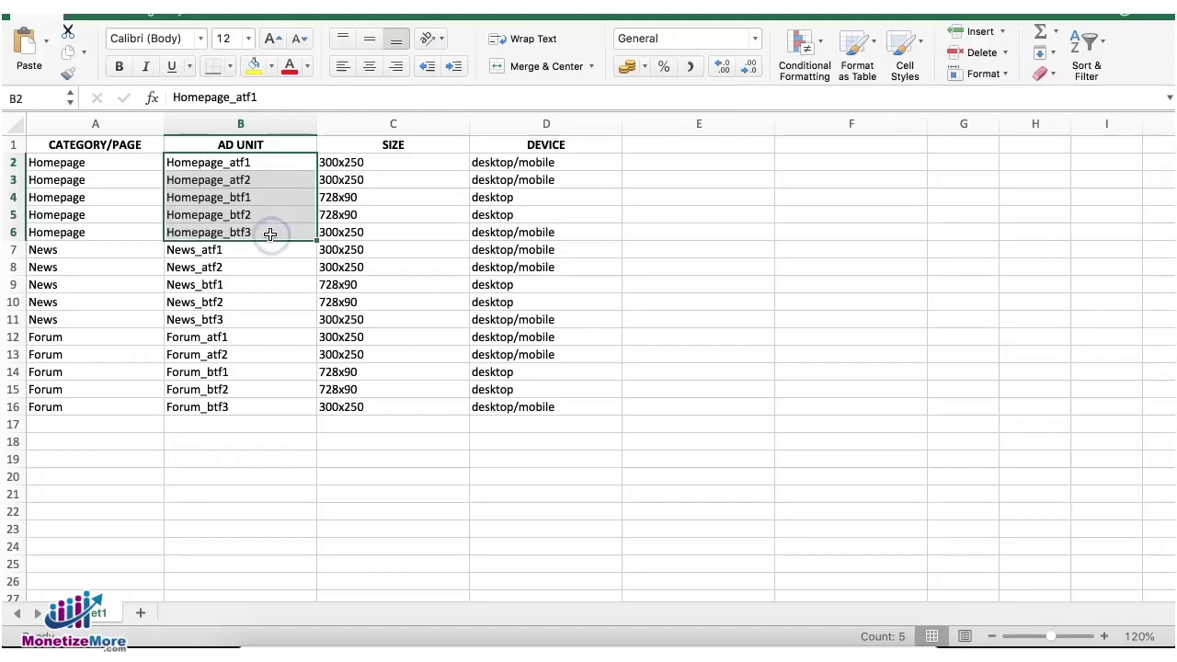
pyautogui.click(236, 422)
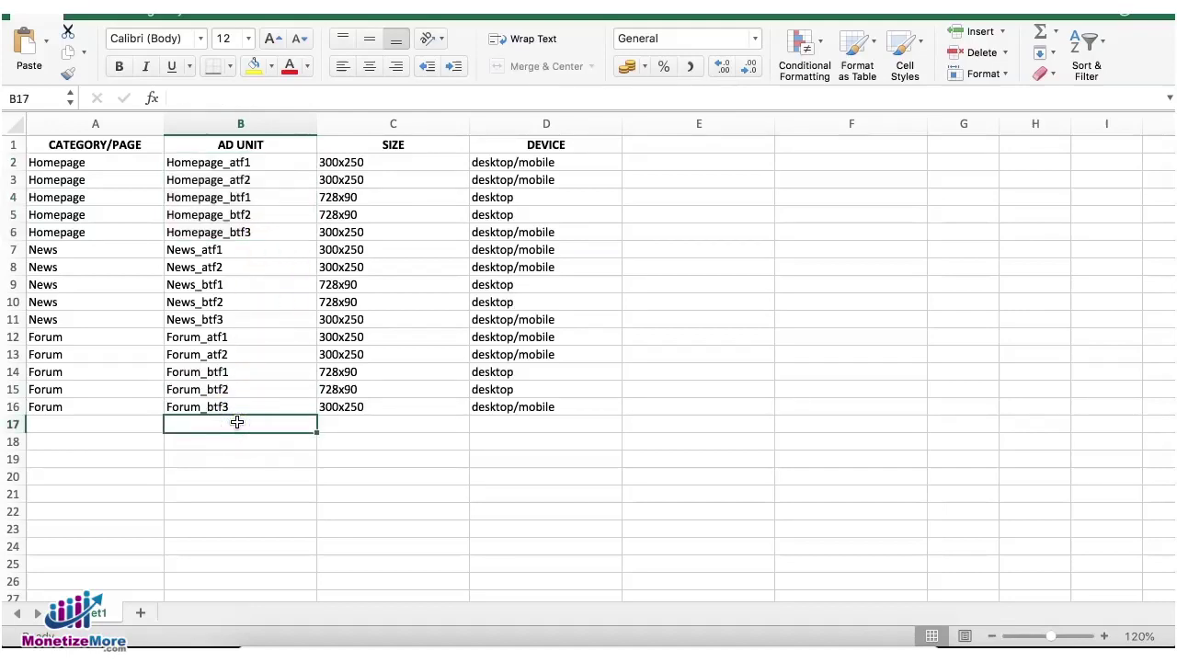
pyautogui.click(57, 197)
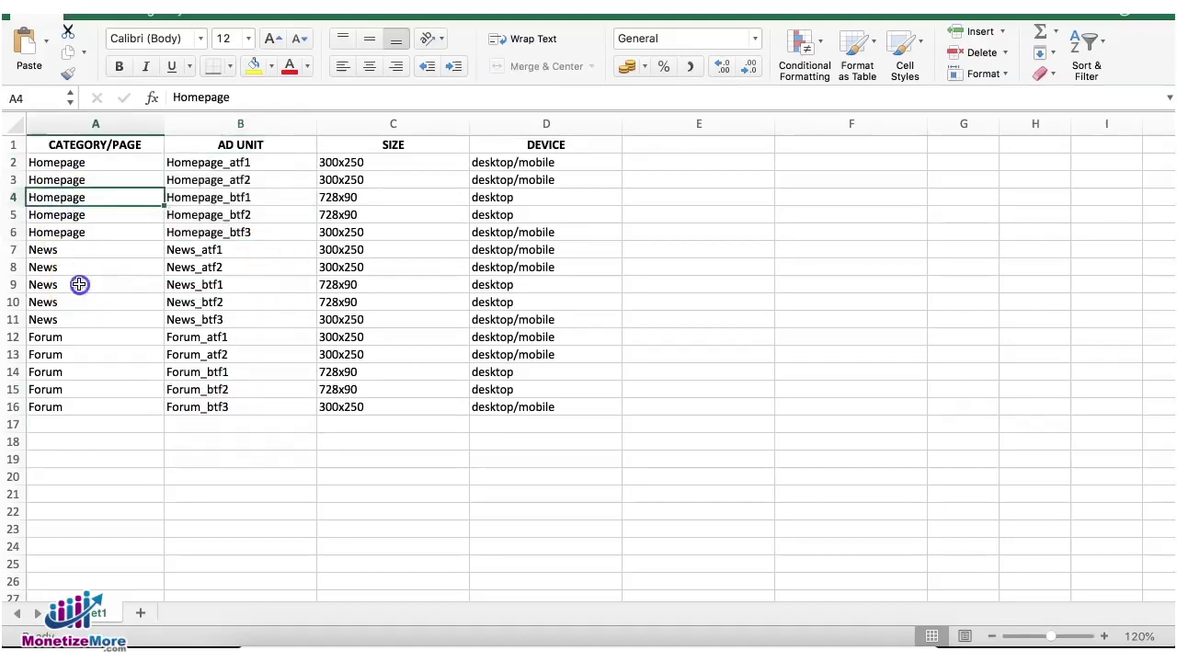
pyautogui.click(80, 354)
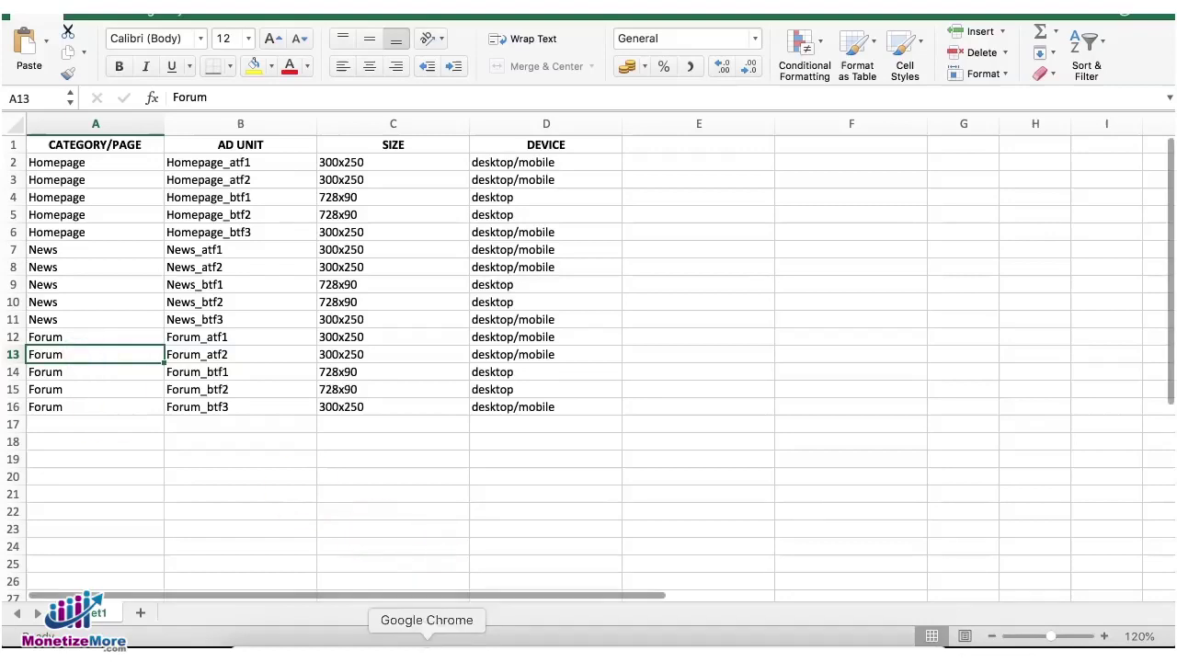
pyautogui.click(427, 651)
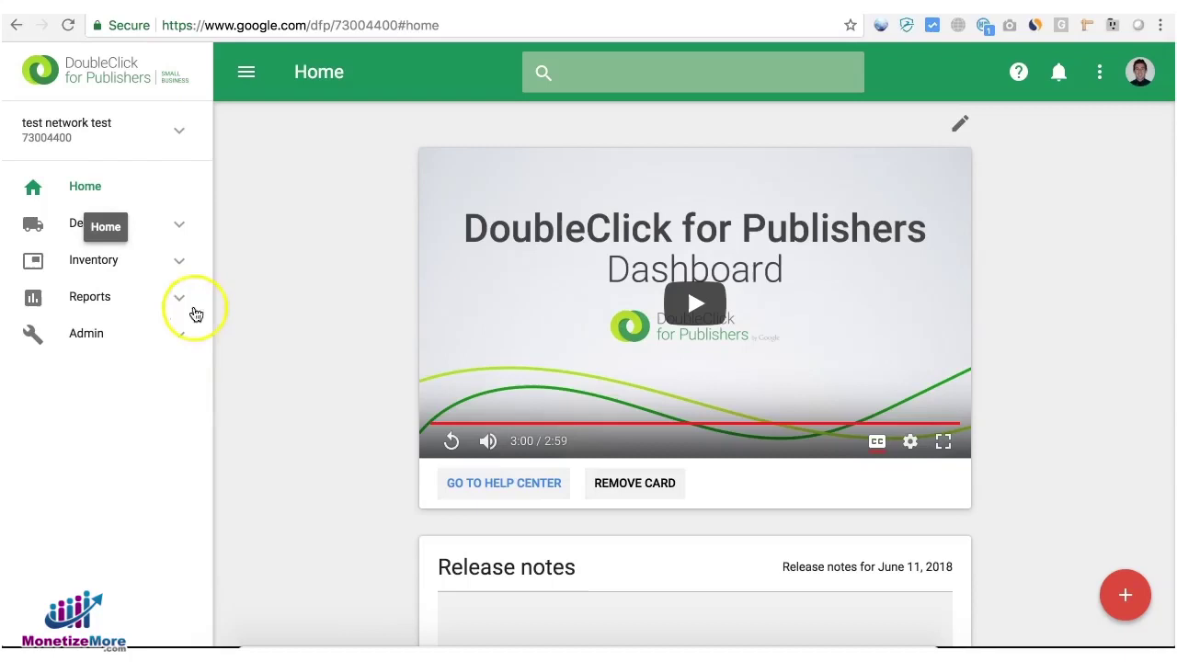
# - Go to Inventory > Key-values and start a new key
pyautogui.click(170, 269)
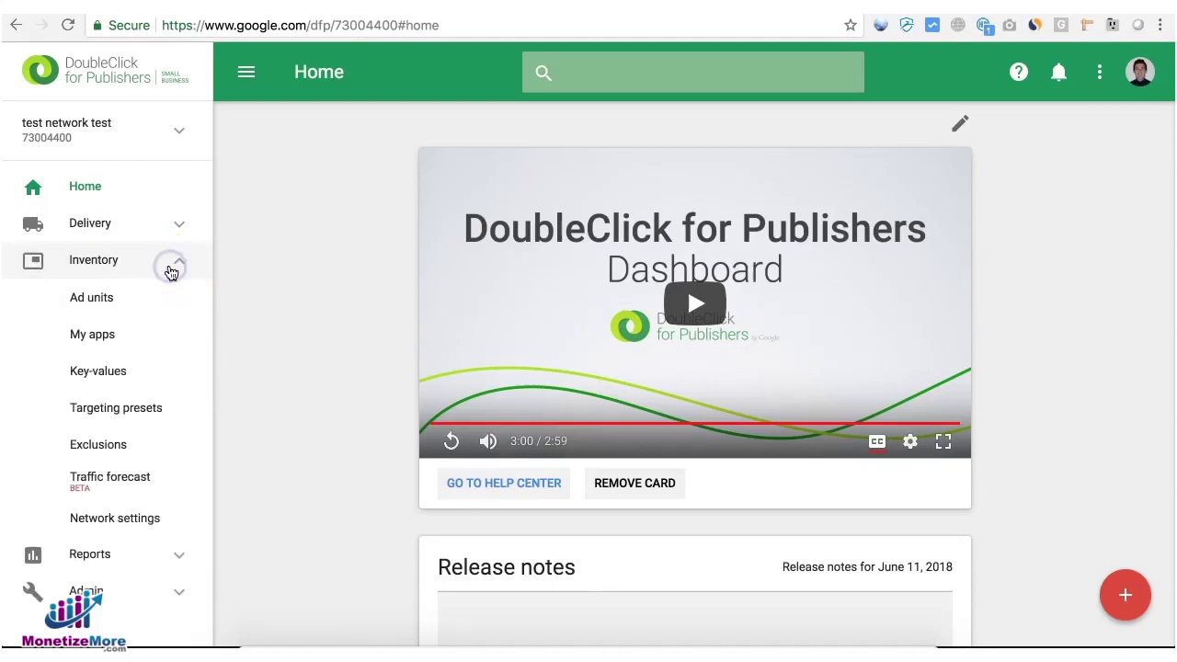
pyautogui.click(103, 374)
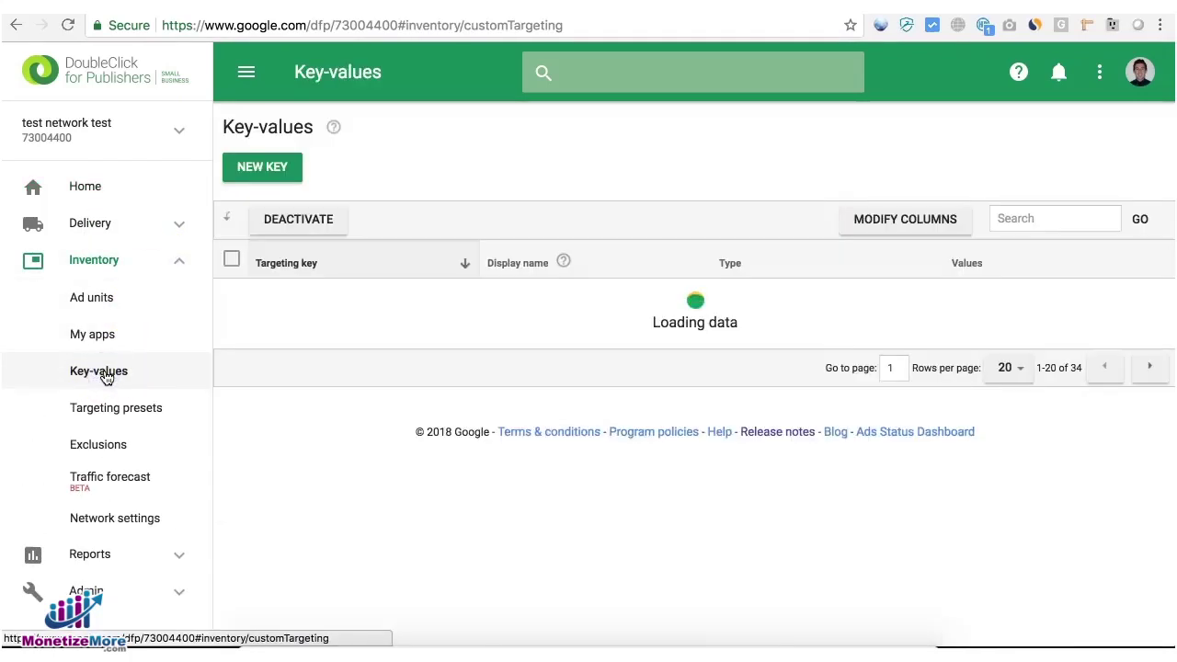
pyautogui.click(286, 174)
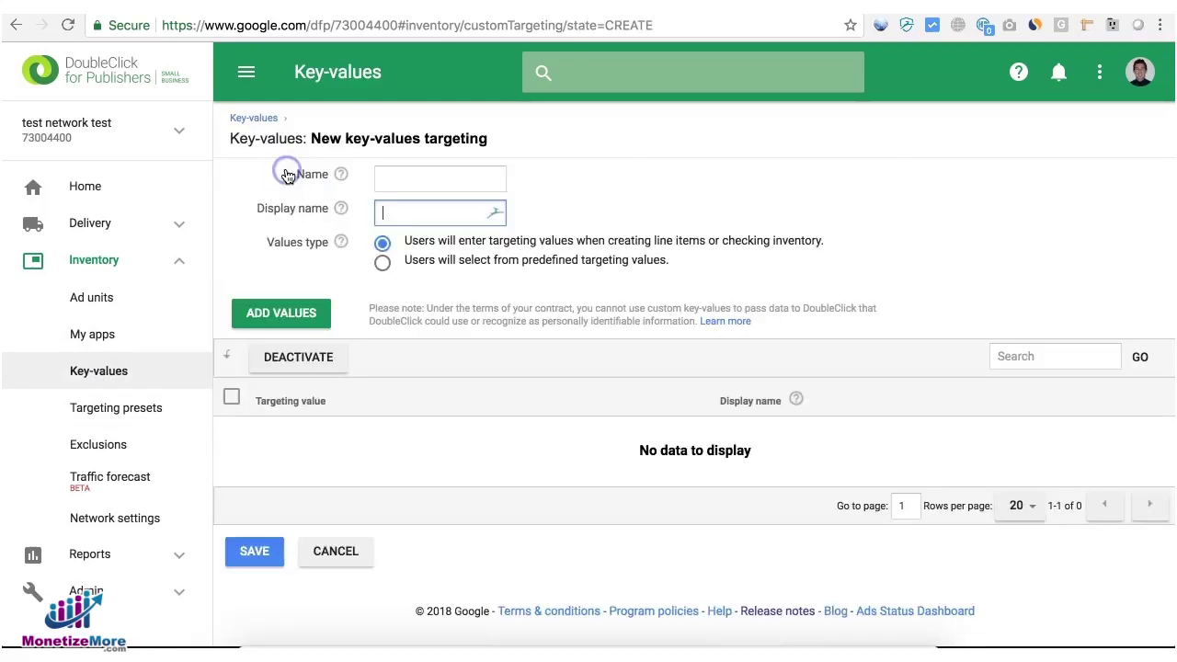
# - Enter test_page as the key Name and paste it as the Display name
pyautogui.click(433, 178)
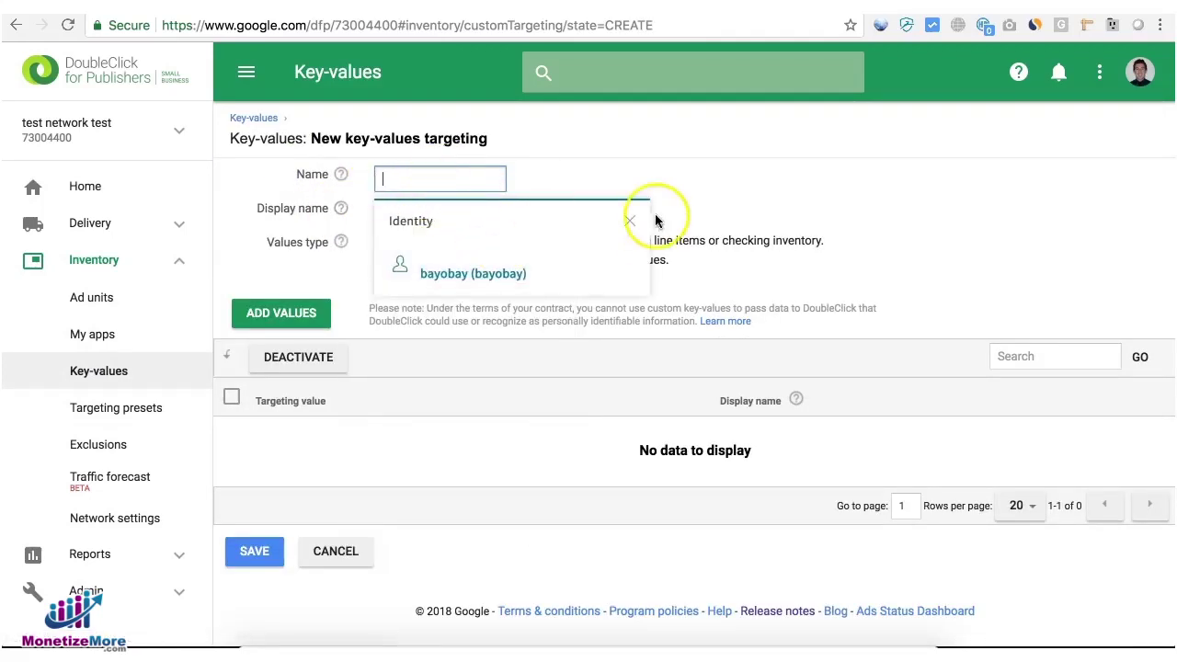
pyautogui.click(627, 220)
pyautogui.click(441, 188)
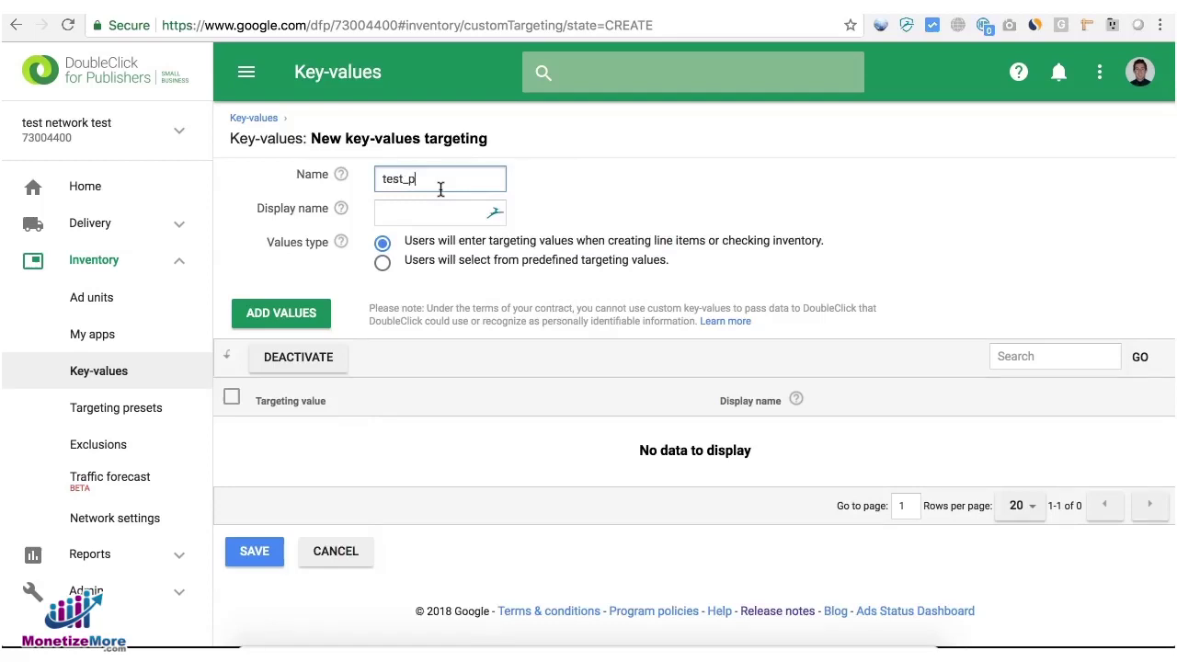
pyautogui.moveTo(440, 188); pyautogui.dragTo(349, 180)
pyautogui.hotkey('ctrl', 'c')
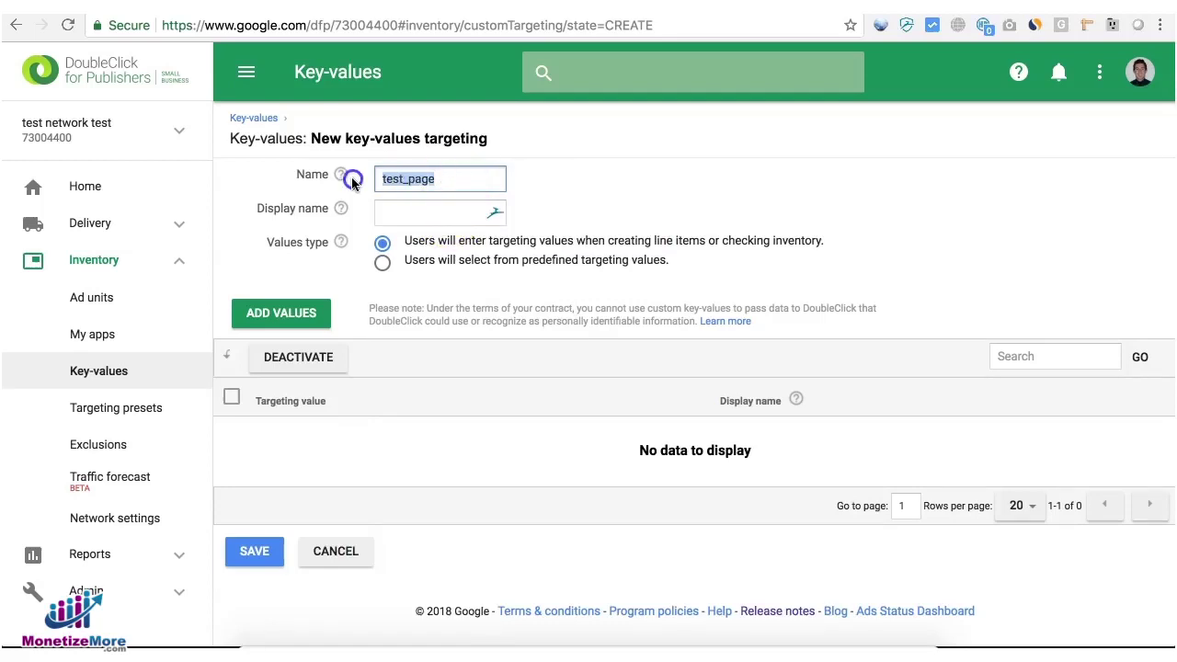
pyautogui.click(424, 222)
pyautogui.hotkey('ctrl', 'v')
pyautogui.click(589, 213)
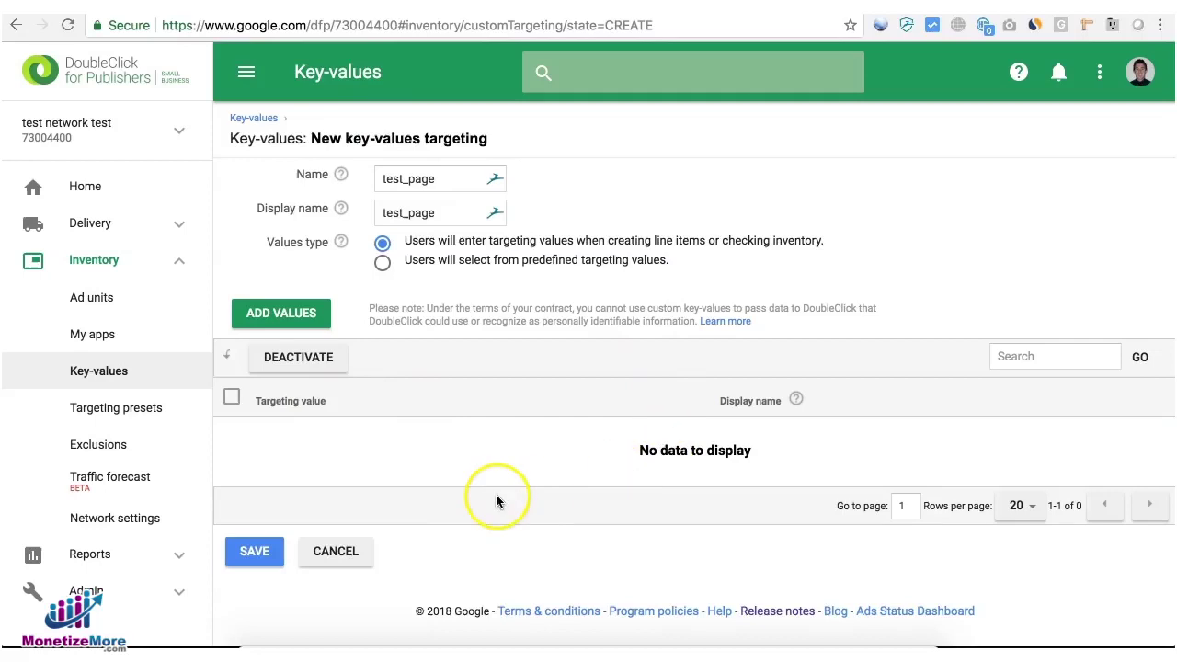
# - Make test_page a key with predefined values
pyautogui.click(383, 262)
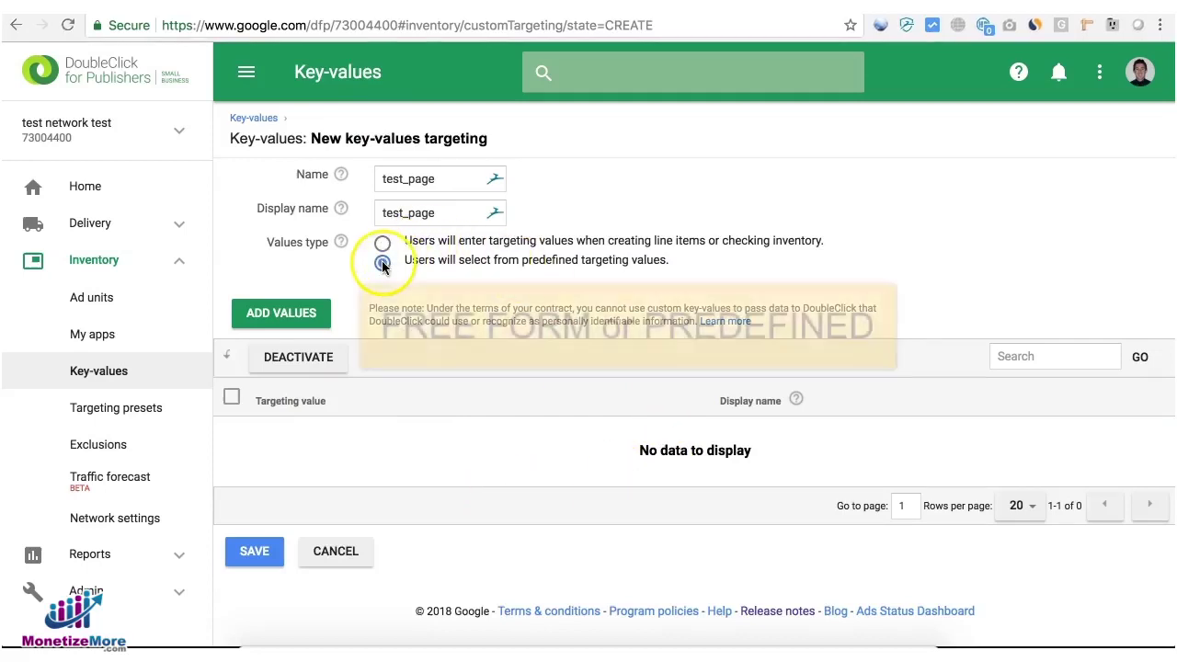
pyautogui.click(383, 242)
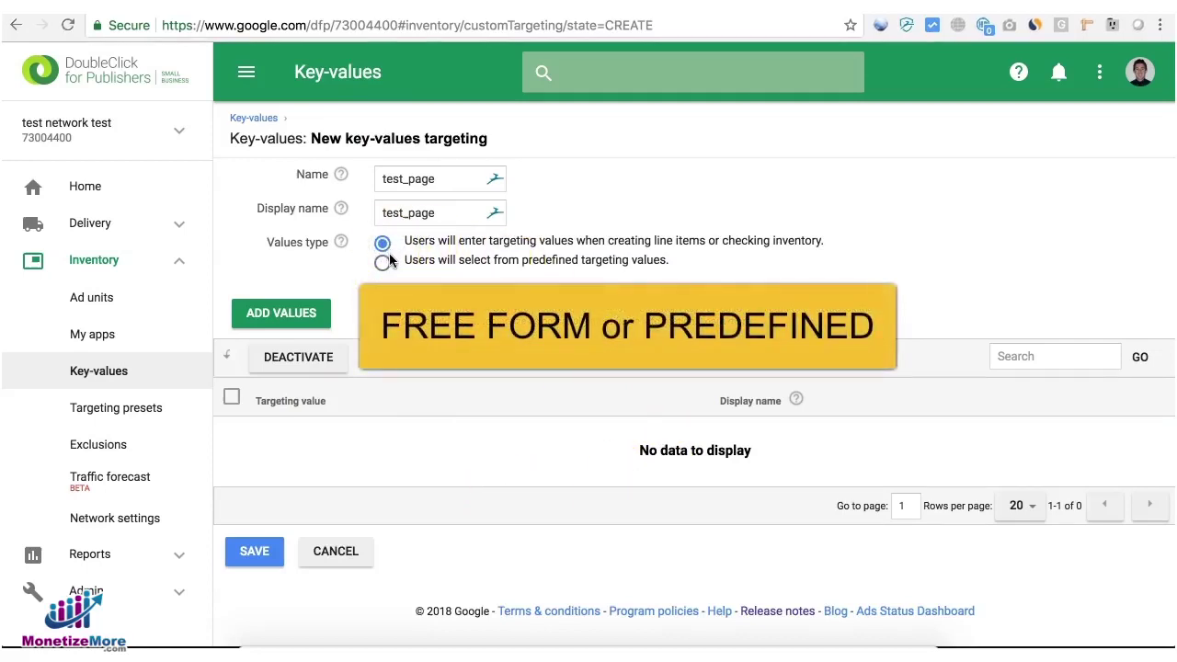
pyautogui.click(384, 261)
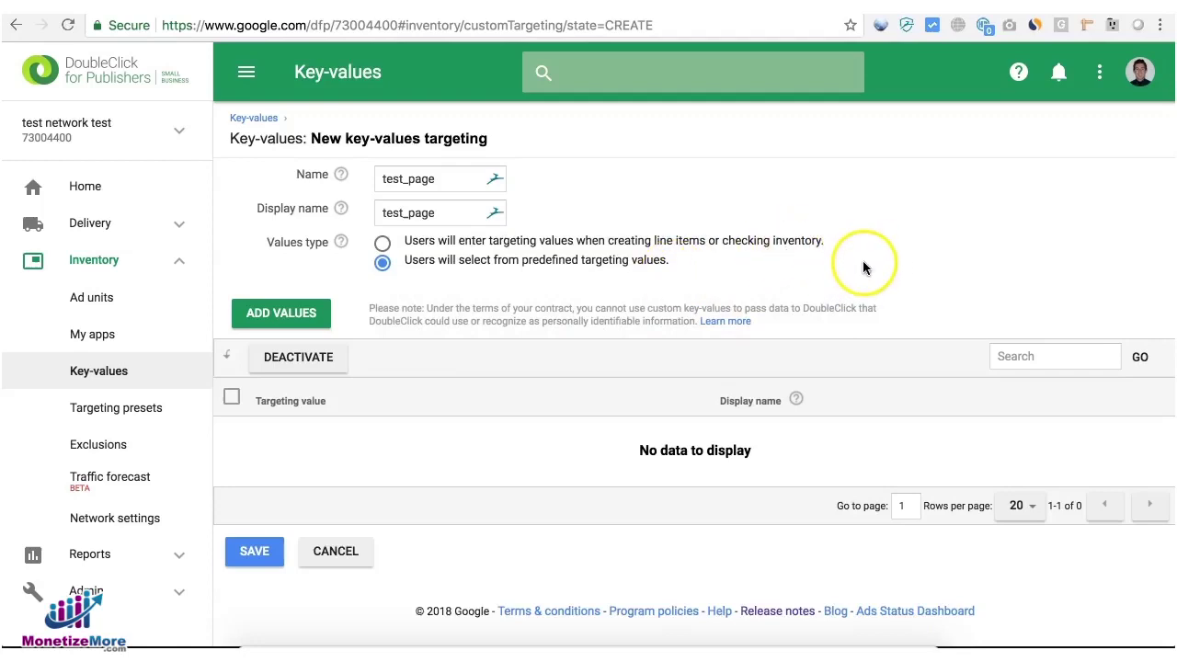
# - Add the values homepage, news and forum, apply them, and save the key
pyautogui.click(262, 317)
pyautogui.click(716, 304)
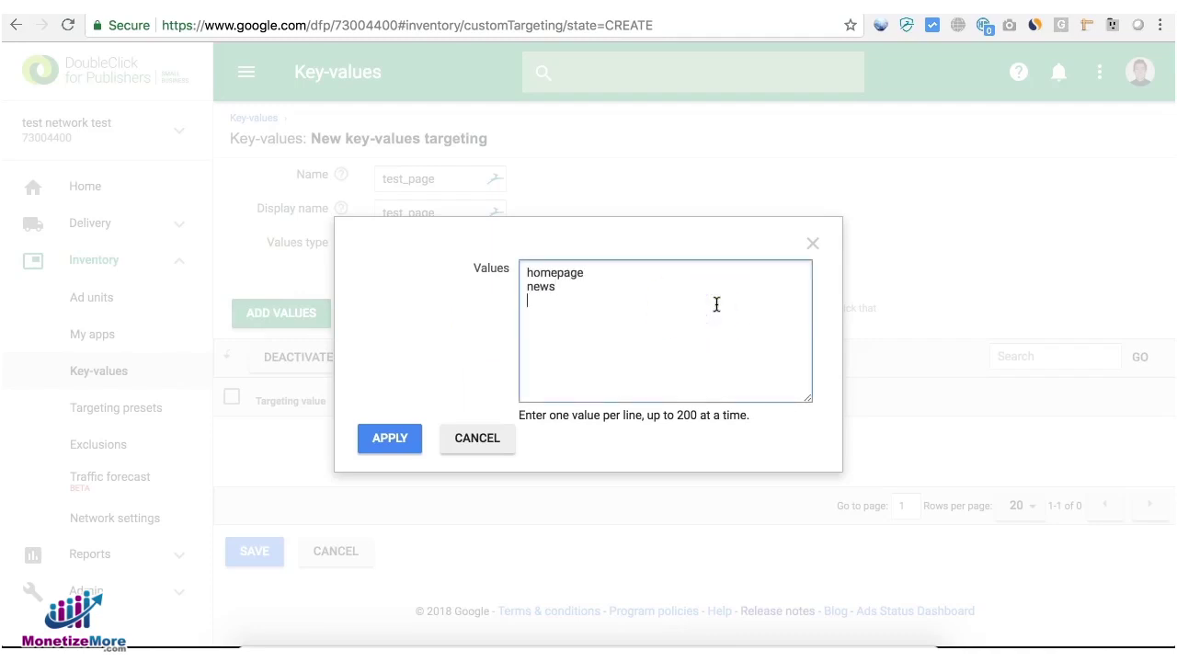
pyautogui.click(384, 441)
pyautogui.scroll(-1, 381, 447)
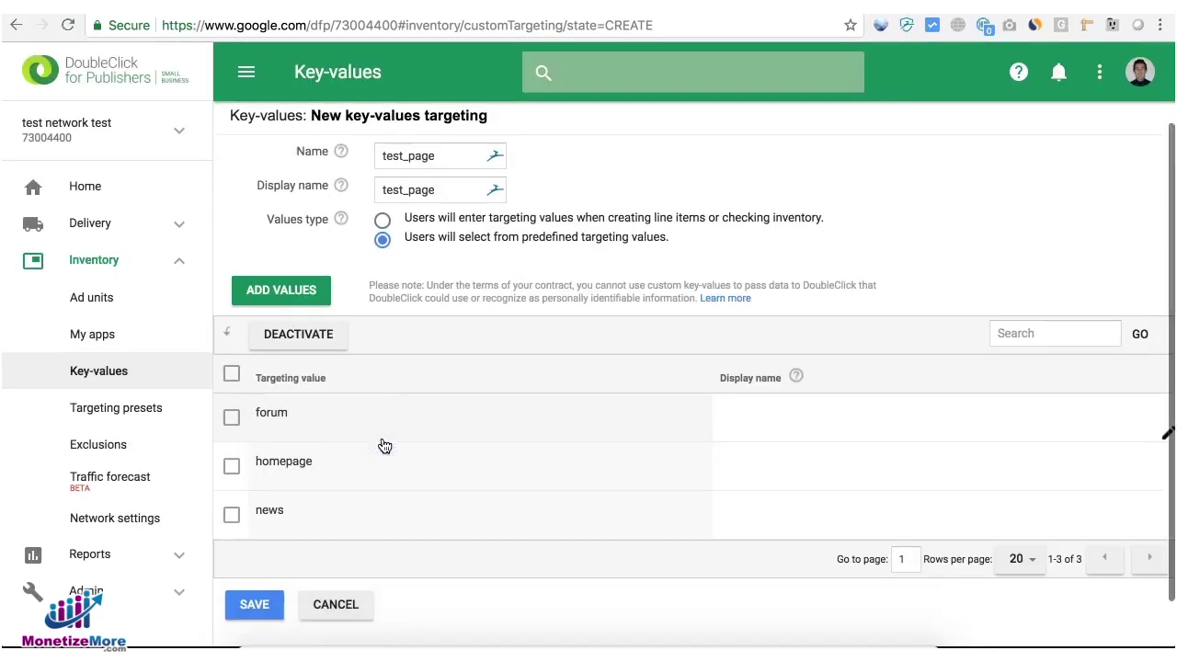
pyautogui.click(255, 583)
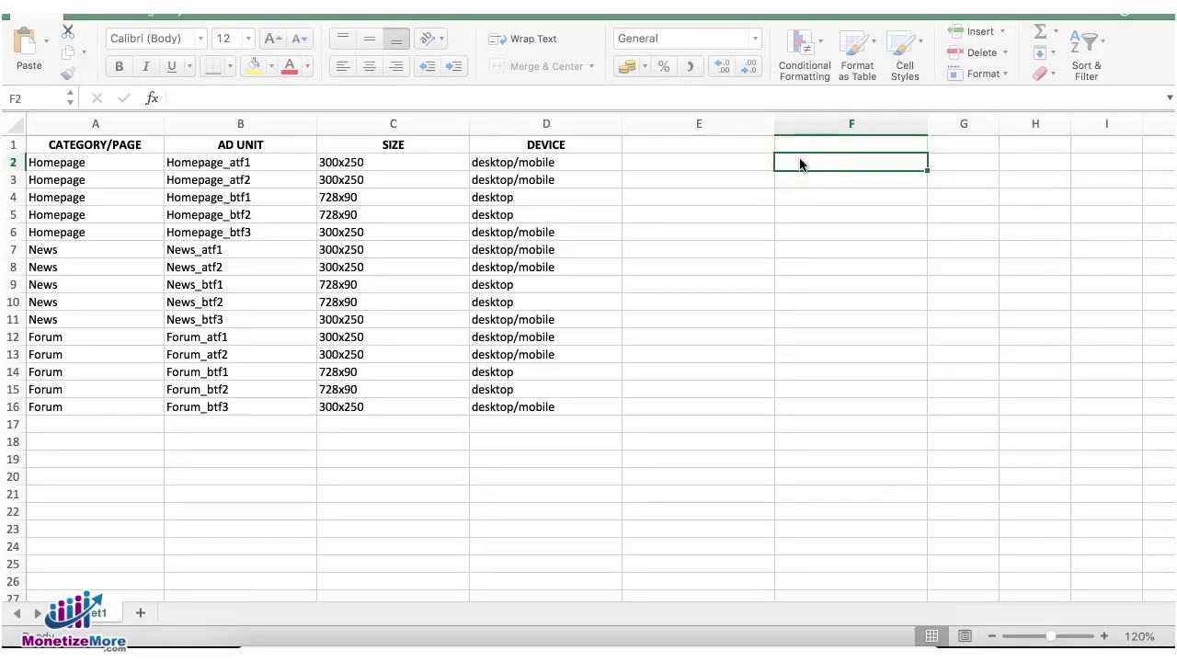
# - Enter domain_atf1 in F2 and domain_atf2 in F3
pyautogui.click(198, 162)
pyautogui.click(202, 266)
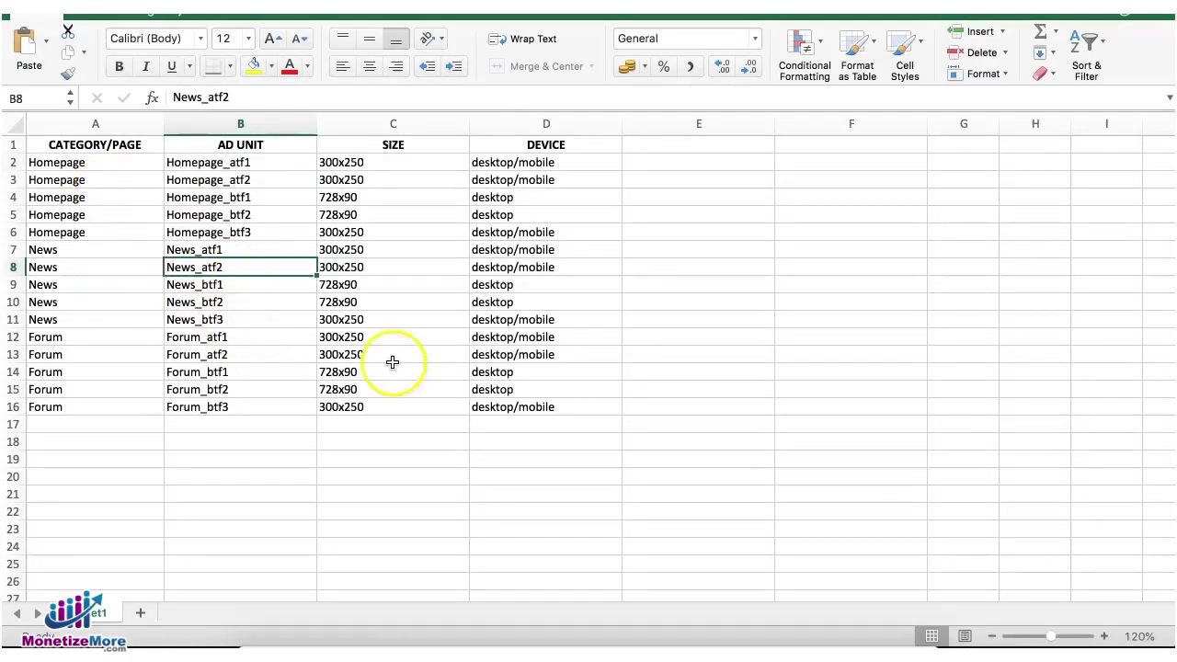
pyautogui.click(736, 163)
pyautogui.click(938, 177)
pyautogui.click(837, 160)
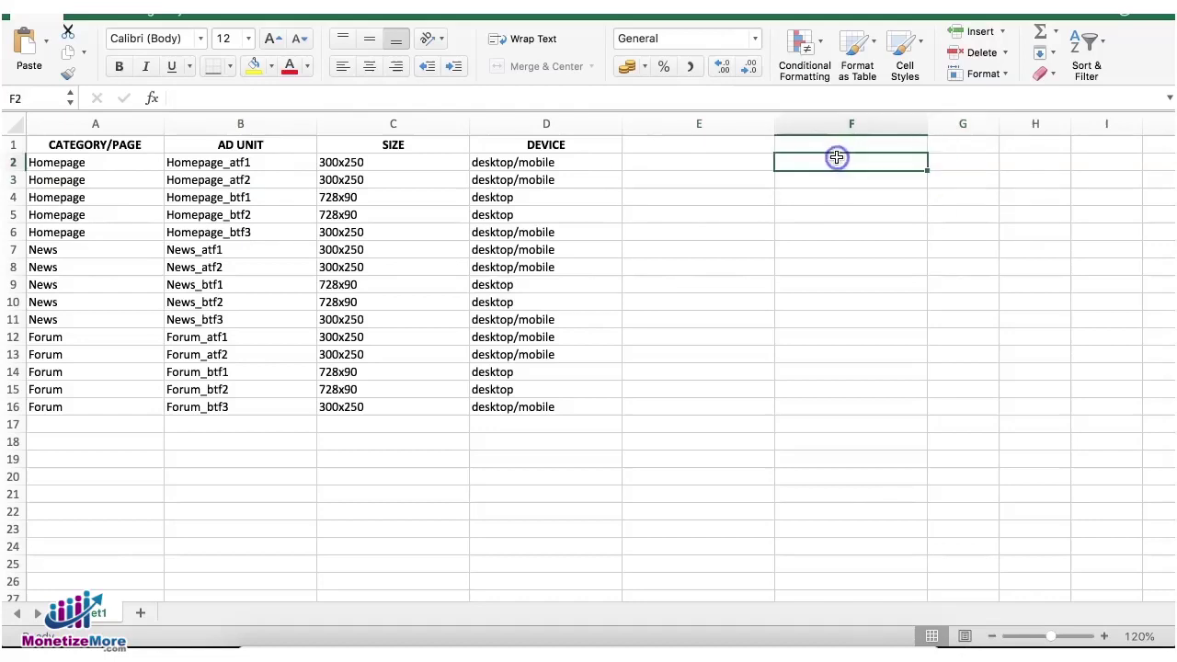
pyautogui.write('domain_atf1')
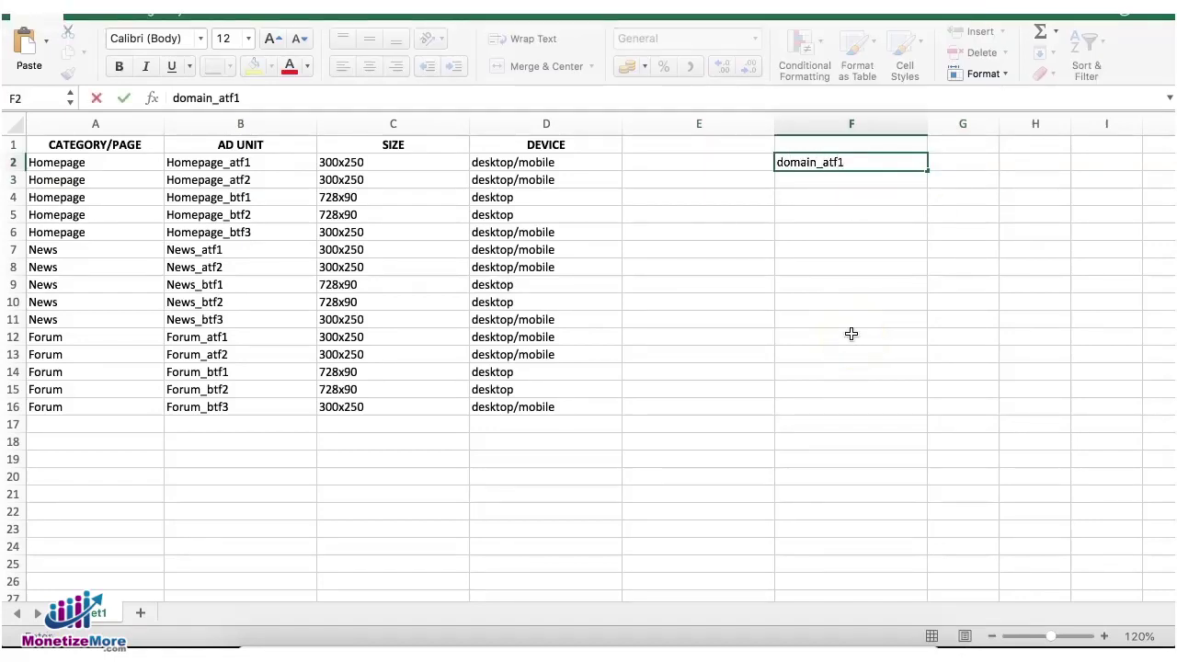
pyautogui.press('Return')
pyautogui.write('domain_')
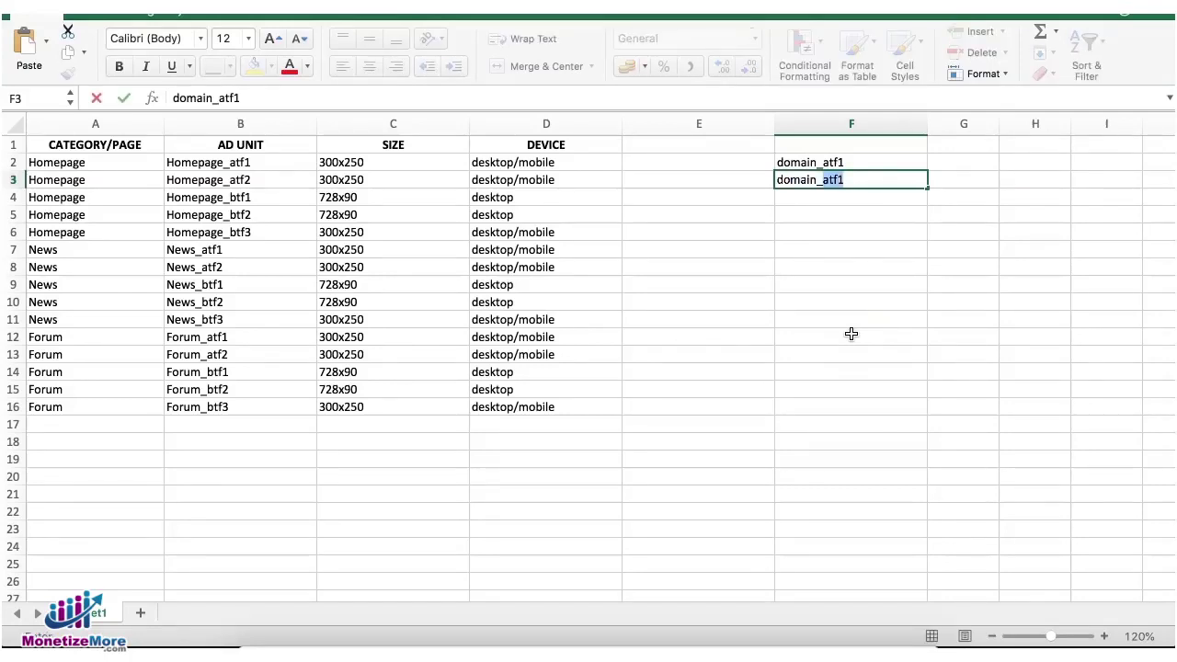
pyautogui.write('atf2')
pyautogui.press('Return')
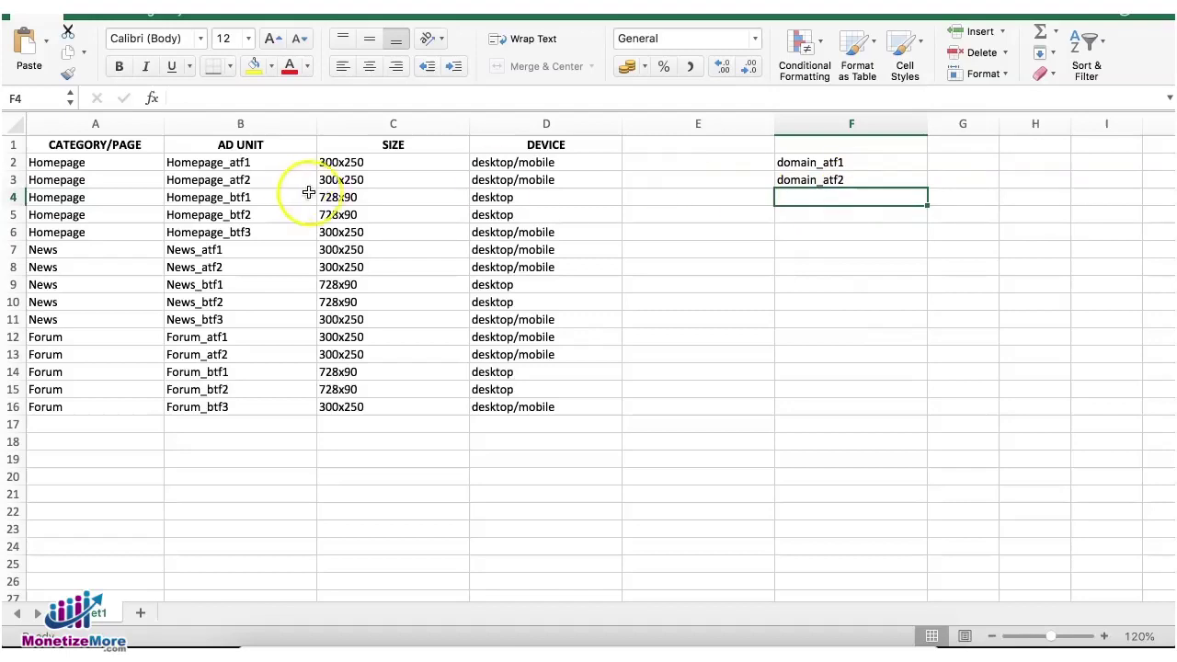
# - Select the Homepage ad unit names and cells F2:F6, then return to the browser
pyautogui.moveTo(263, 163); pyautogui.dragTo(263, 236)
pyautogui.moveTo(828, 166); pyautogui.dragTo(822, 239)
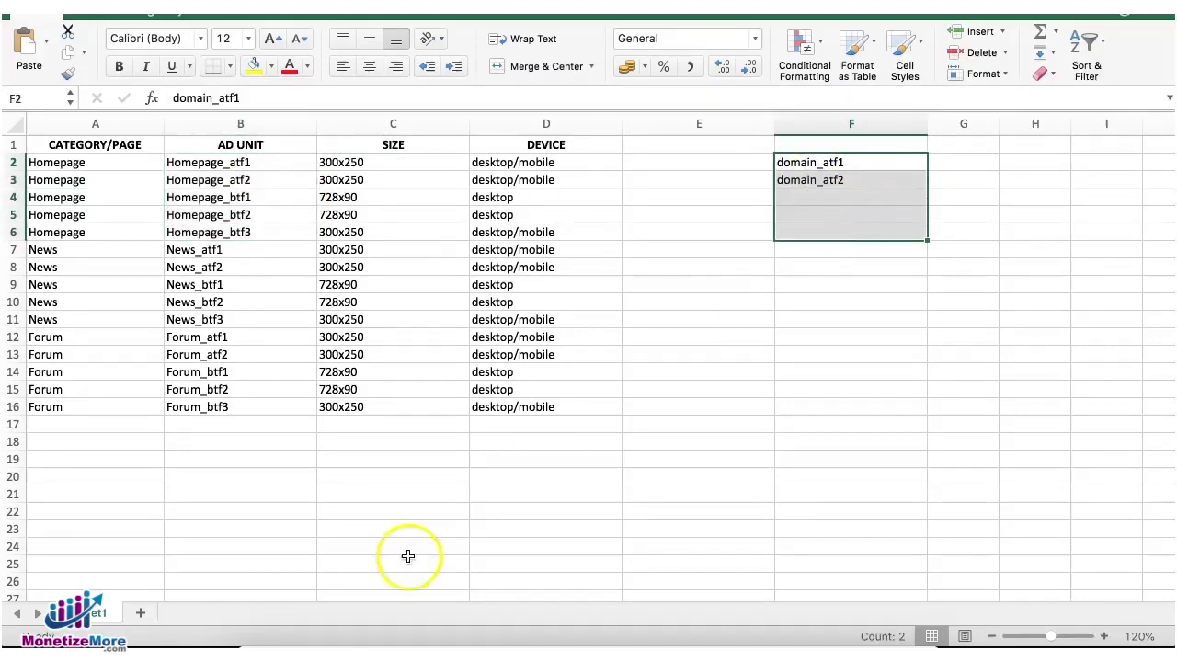
pyautogui.click(429, 643)
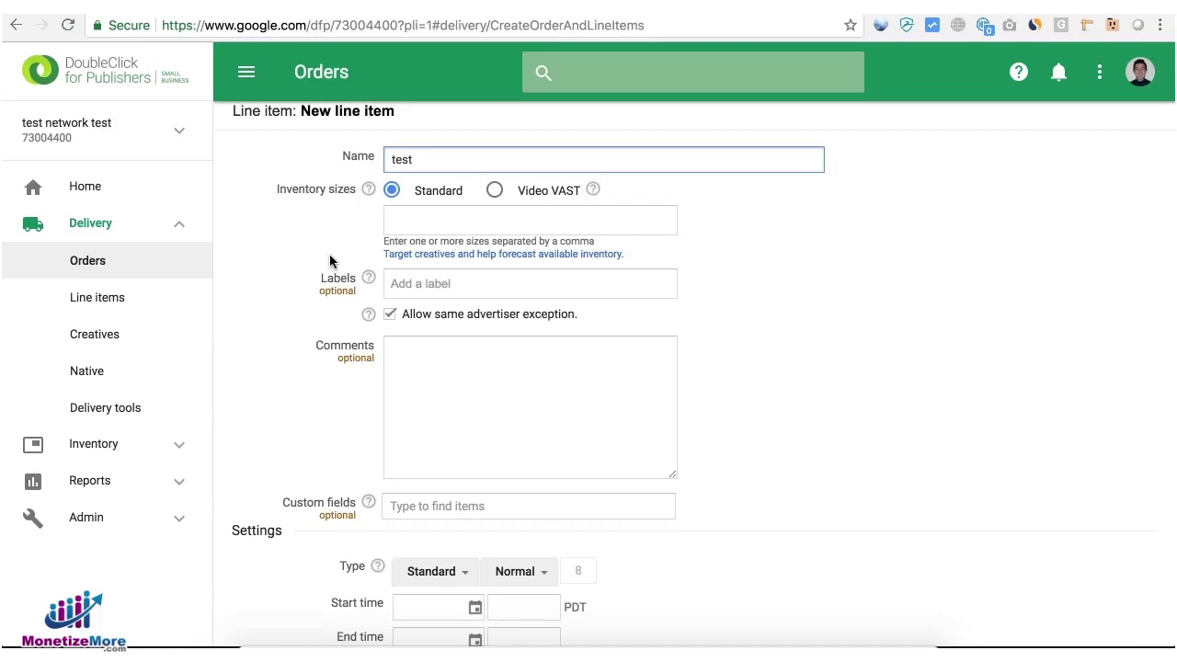
# - Give the line item the 300x250 inventory size
pyautogui.click(435, 223)
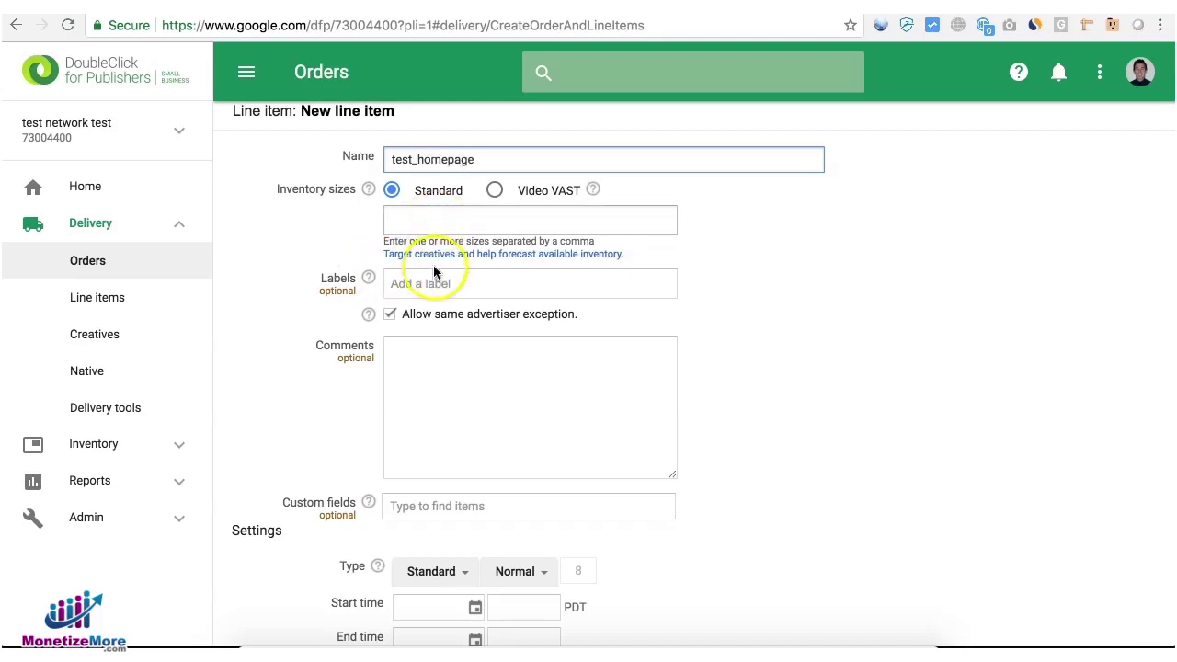
pyautogui.click(457, 226)
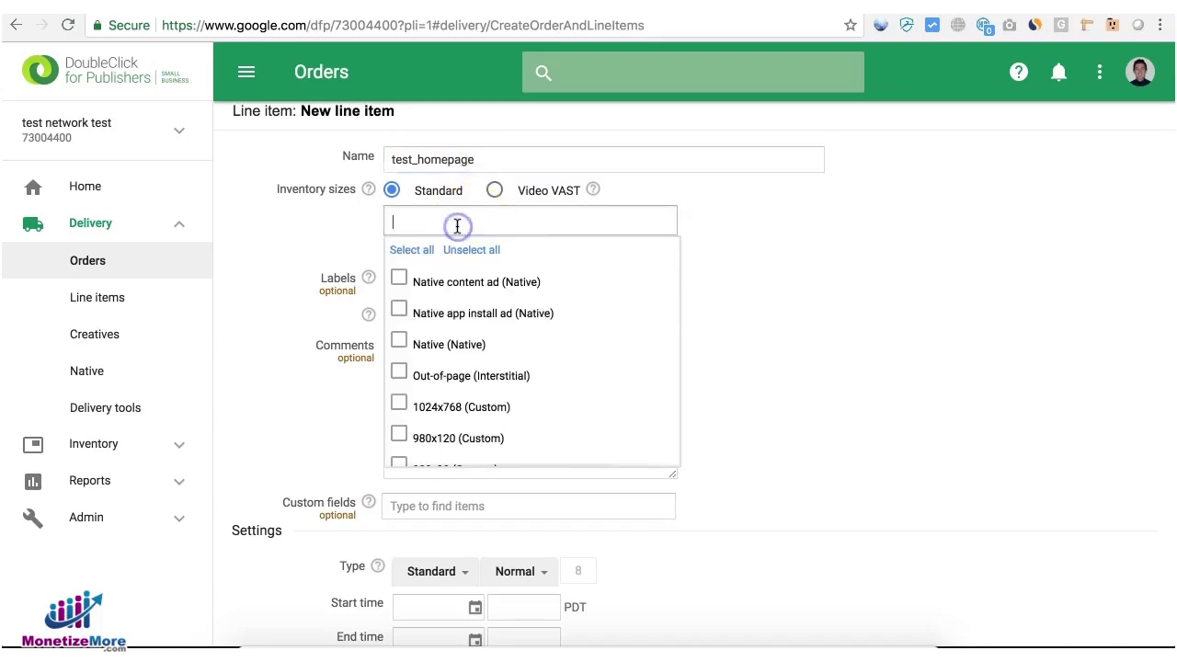
pyautogui.write('300x2')
pyautogui.press('Return')
pyautogui.click(749, 254)
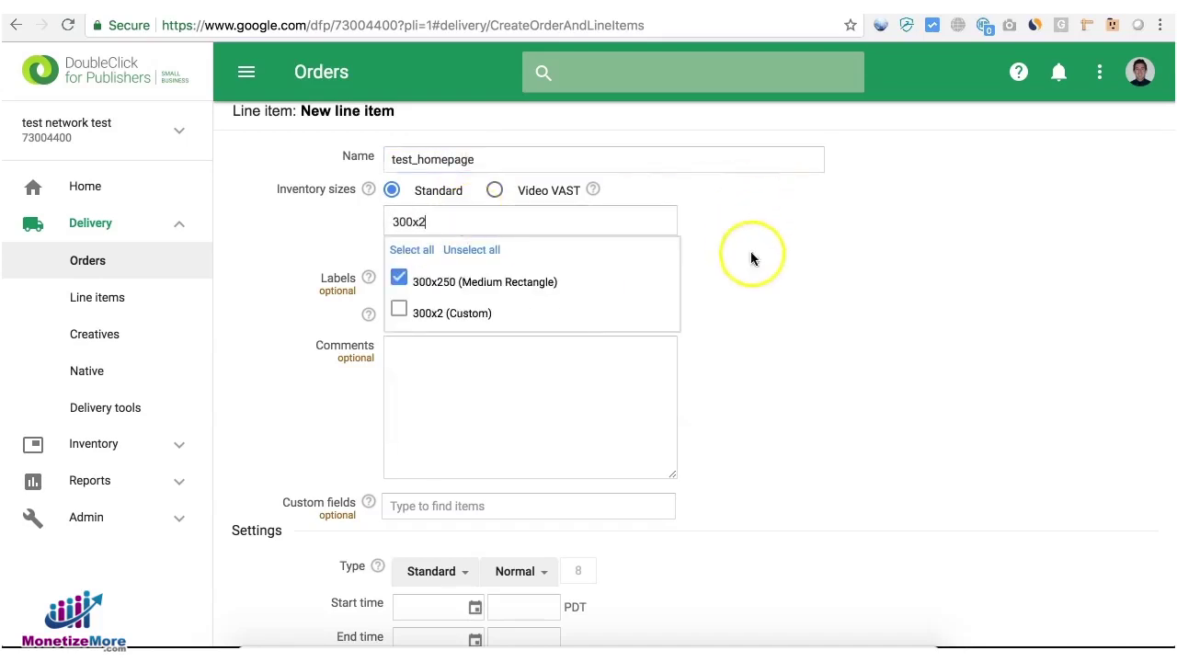
pyautogui.scroll(-3, 784, 262)
pyautogui.scroll(-5, 785, 262)
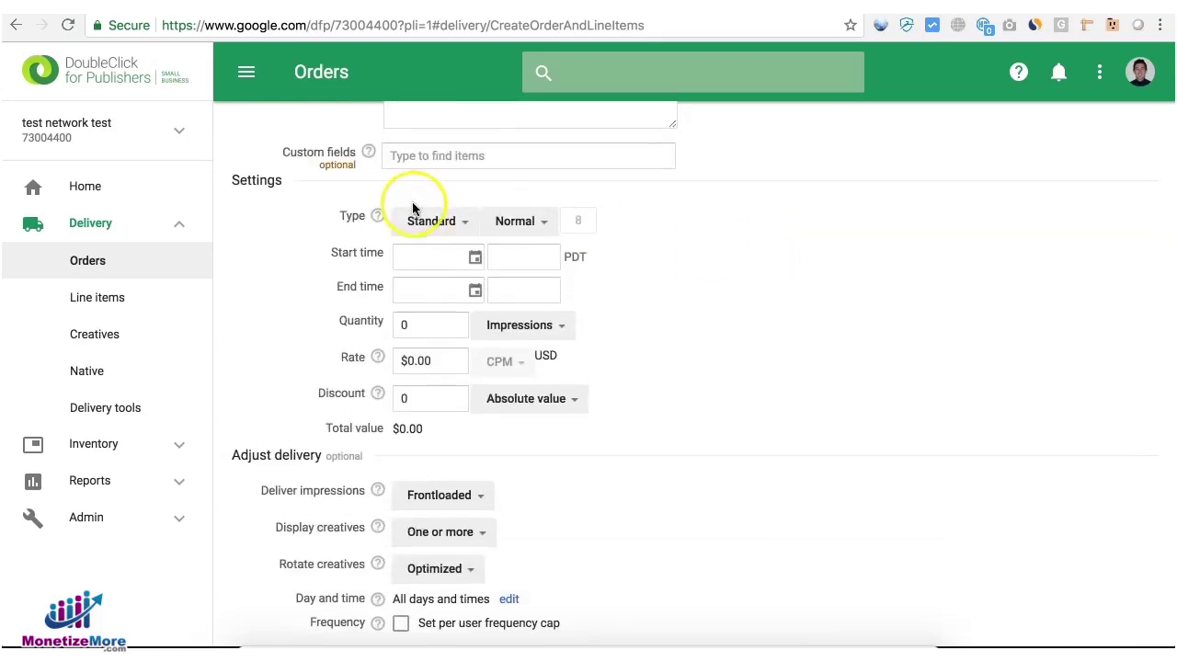
# - Set type Price priority, start Immediately, end Unlimited, and no delivery limit
pyautogui.click(434, 222)
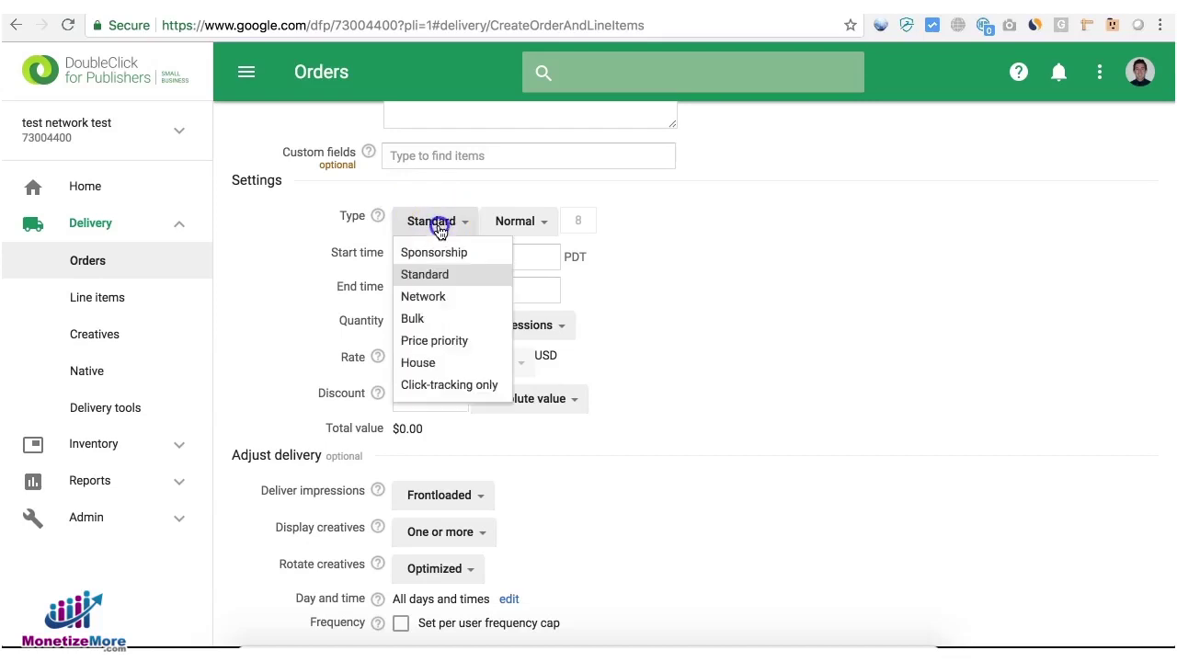
pyautogui.click(460, 341)
pyautogui.click(467, 260)
pyautogui.click(455, 280)
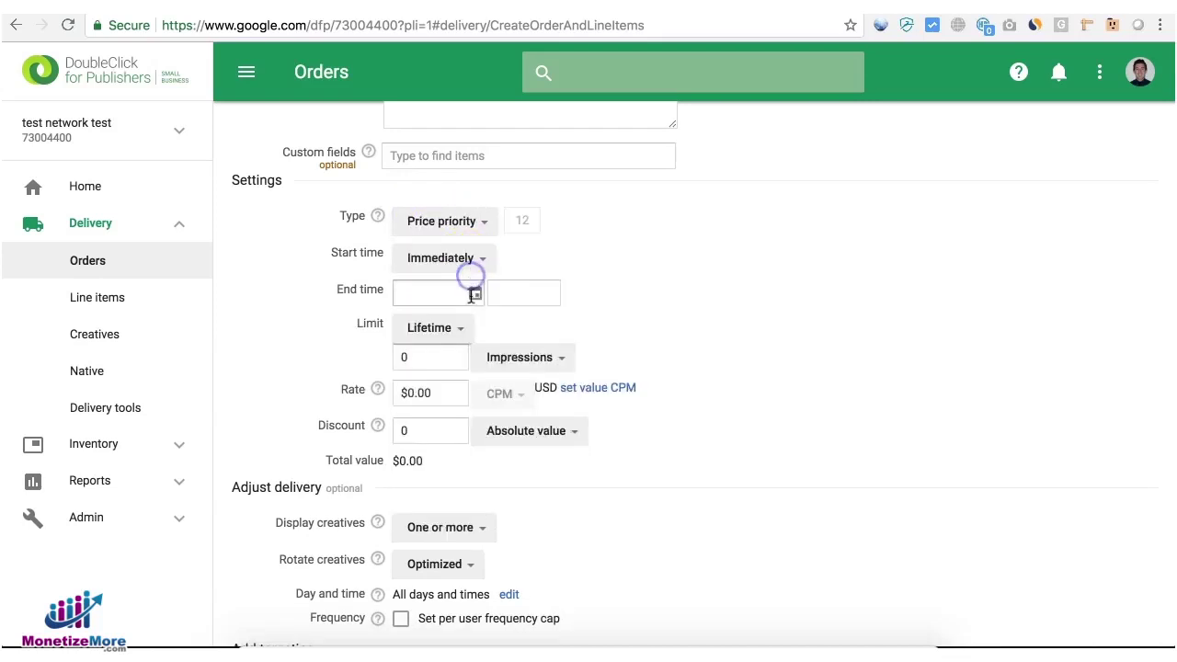
pyautogui.click(467, 293)
pyautogui.click(451, 315)
pyautogui.click(445, 341)
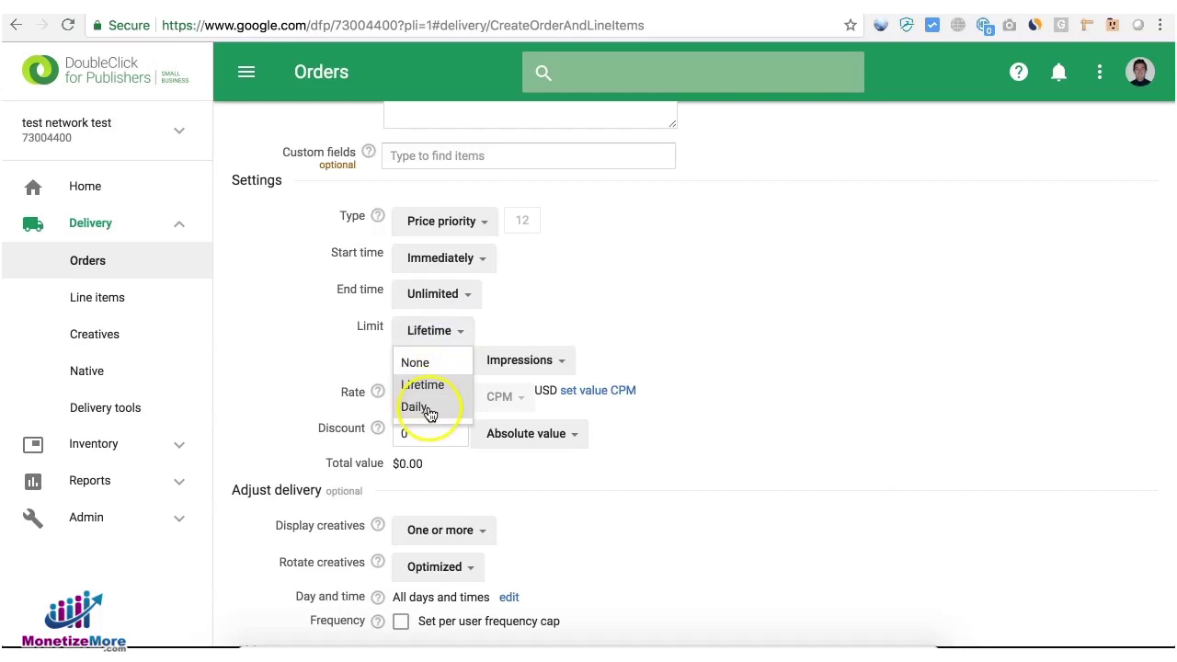
pyautogui.click(436, 366)
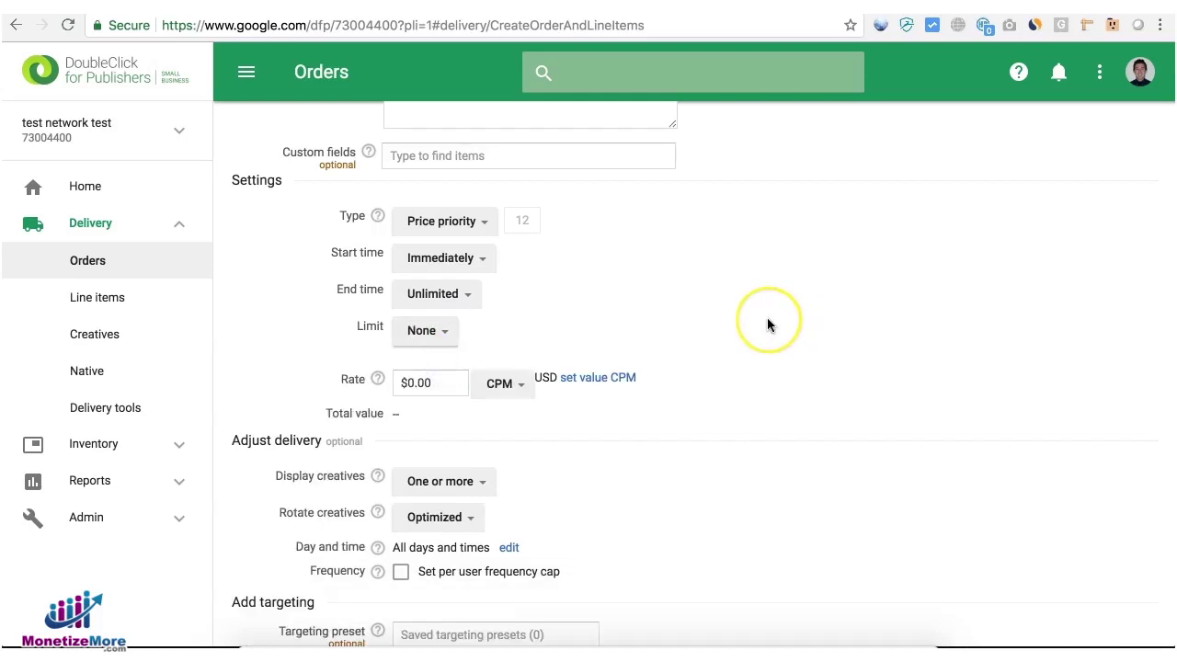
pyautogui.scroll(-5, 768, 322)
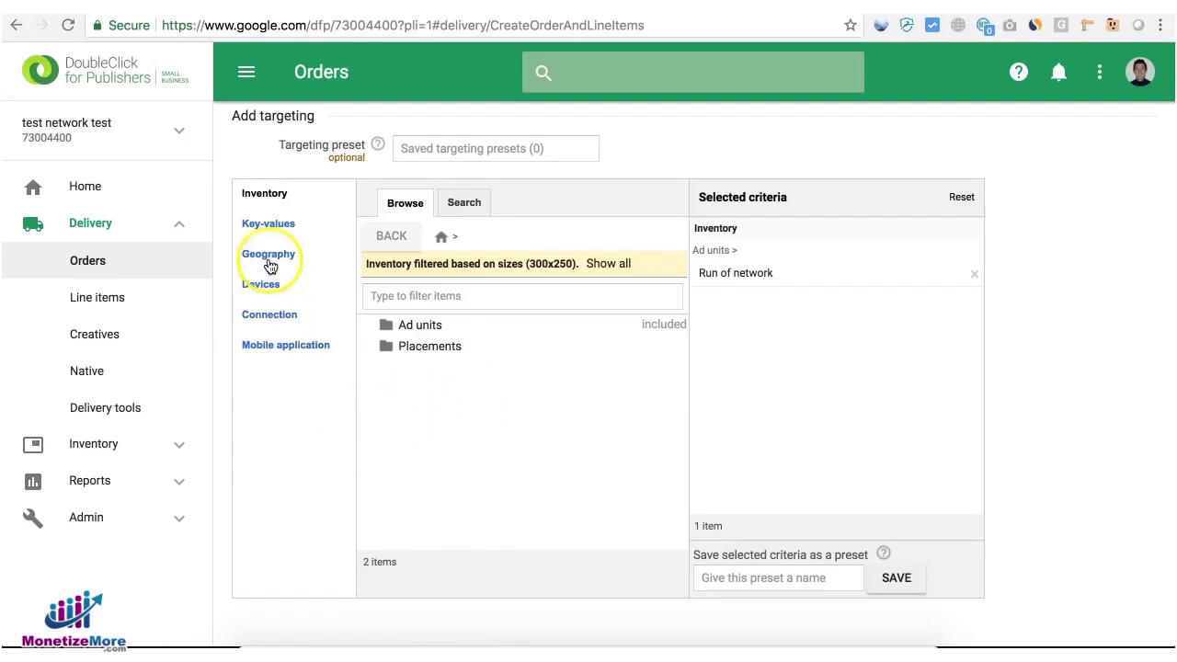
# - Add key-value targeting test_page is homepage to the line item
pyautogui.click(271, 228)
pyautogui.click(453, 245)
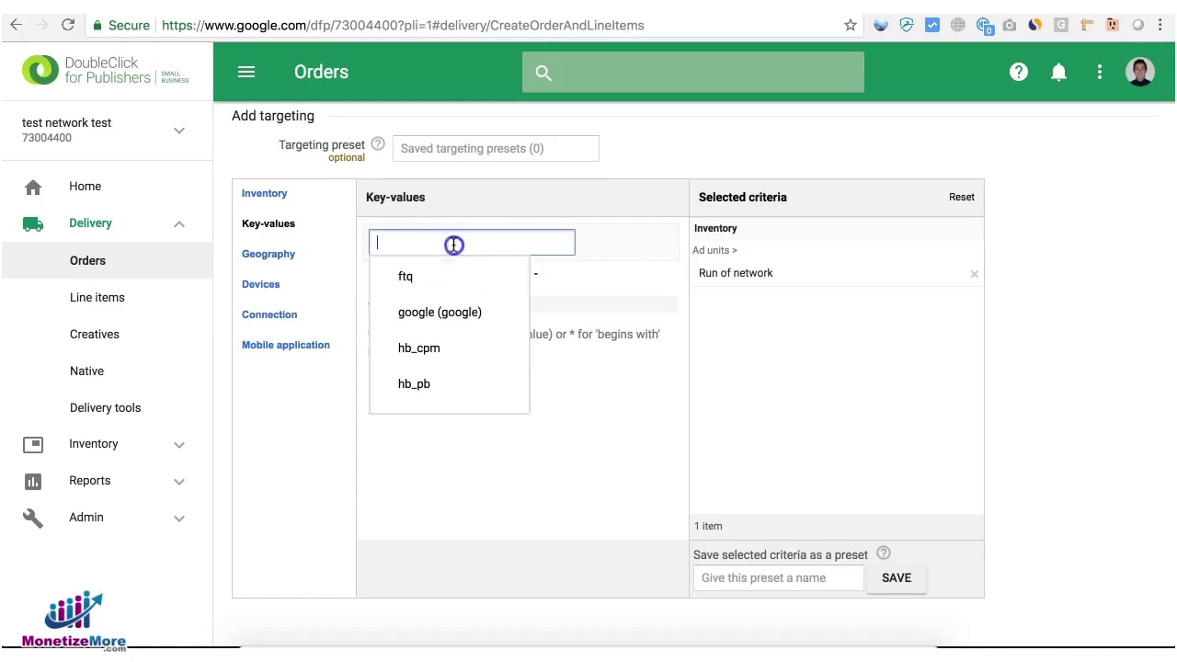
pyautogui.write('page')
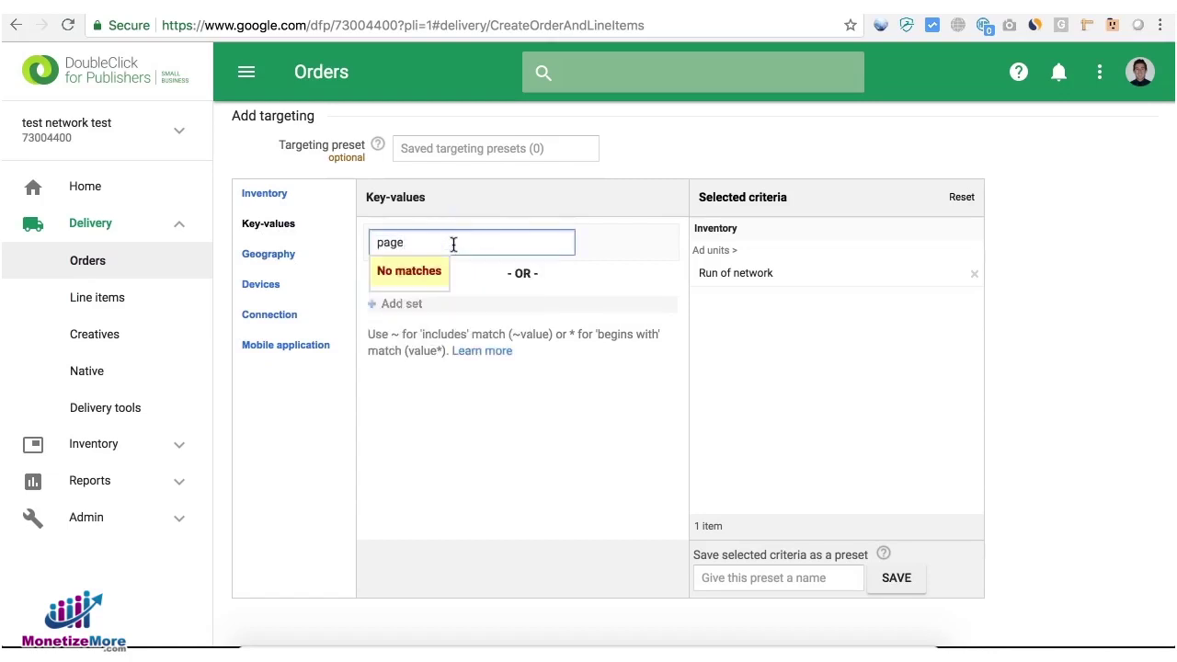
pyautogui.write('test')
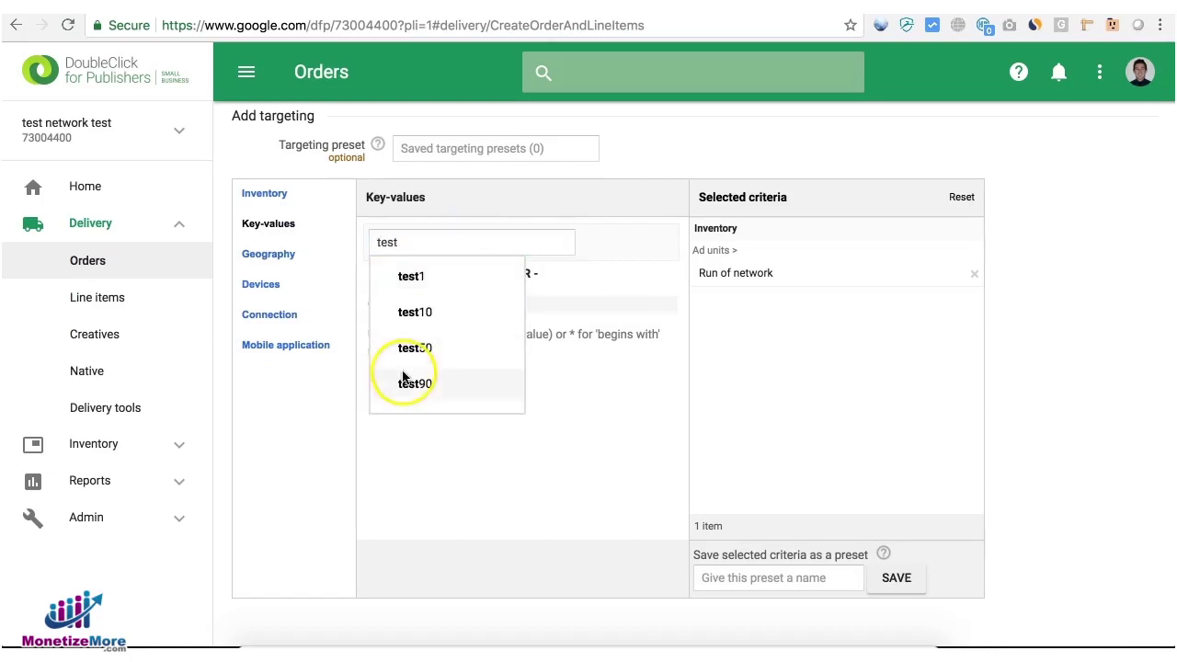
pyautogui.scroll(-2, 405, 375)
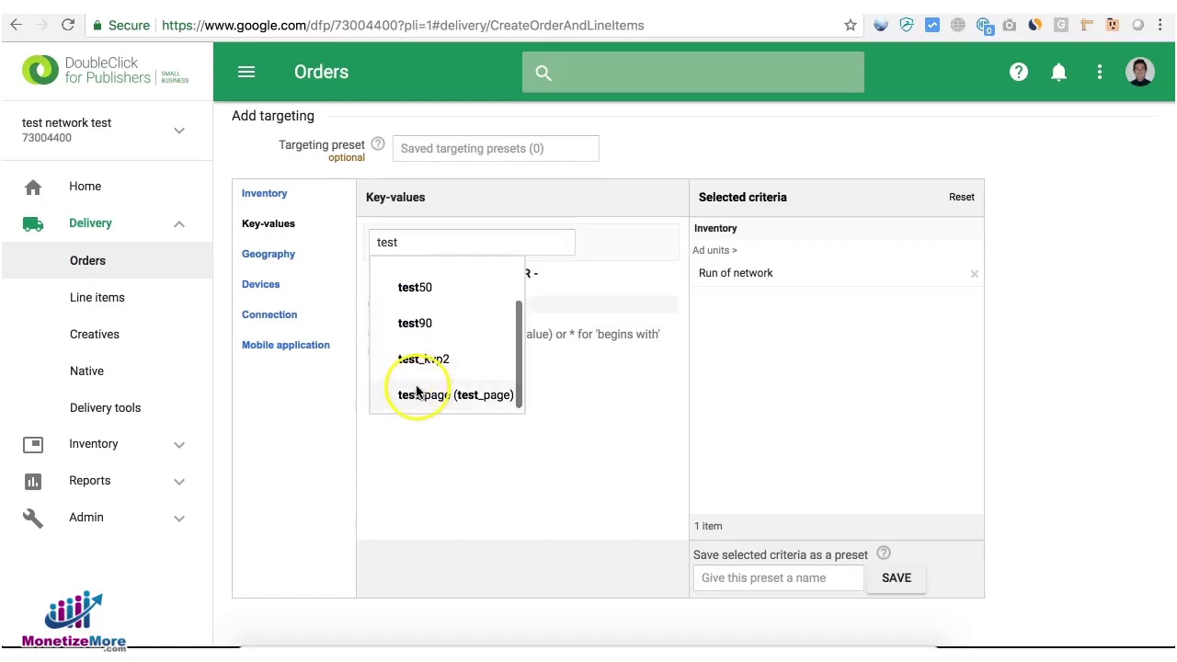
pyautogui.click(409, 393)
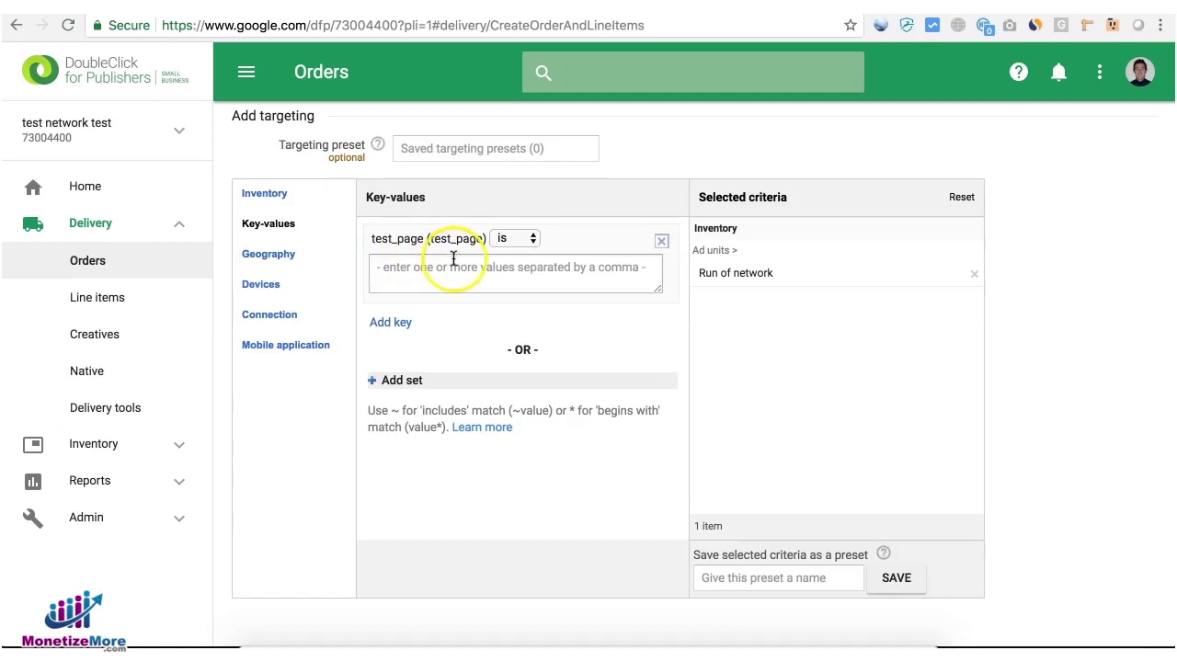
pyautogui.click(505, 269)
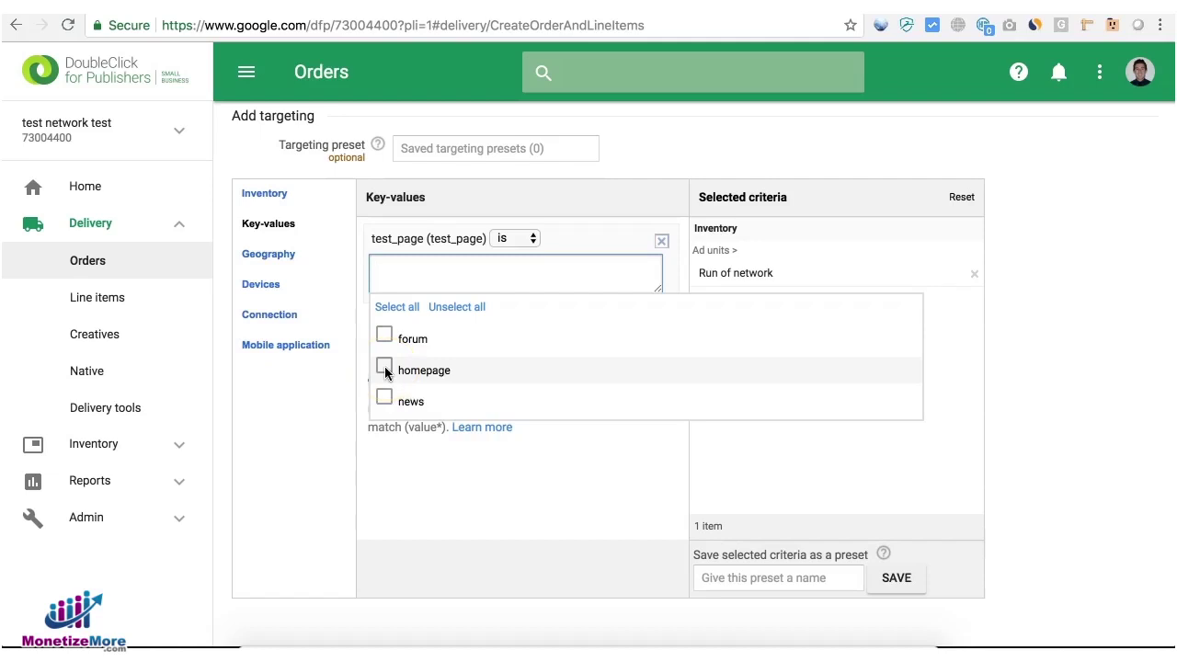
pyautogui.click(384, 366)
pyautogui.click(338, 400)
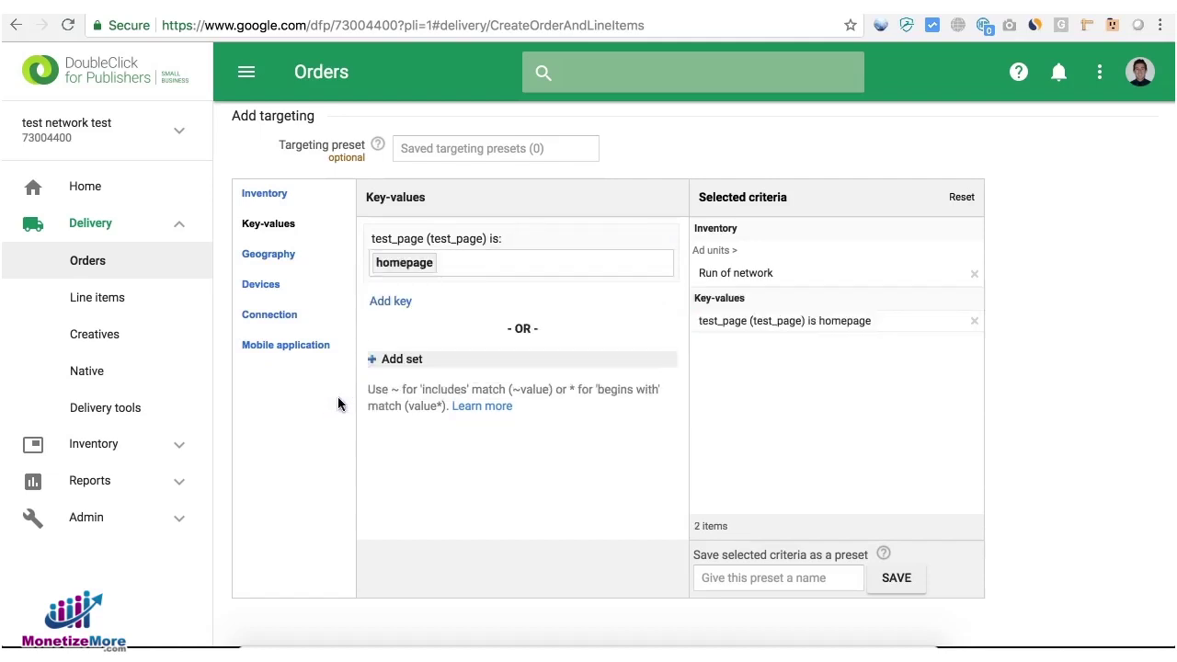
# - Browse the inventory ad units and device targeting options
pyautogui.click(265, 194)
pyautogui.click(429, 327)
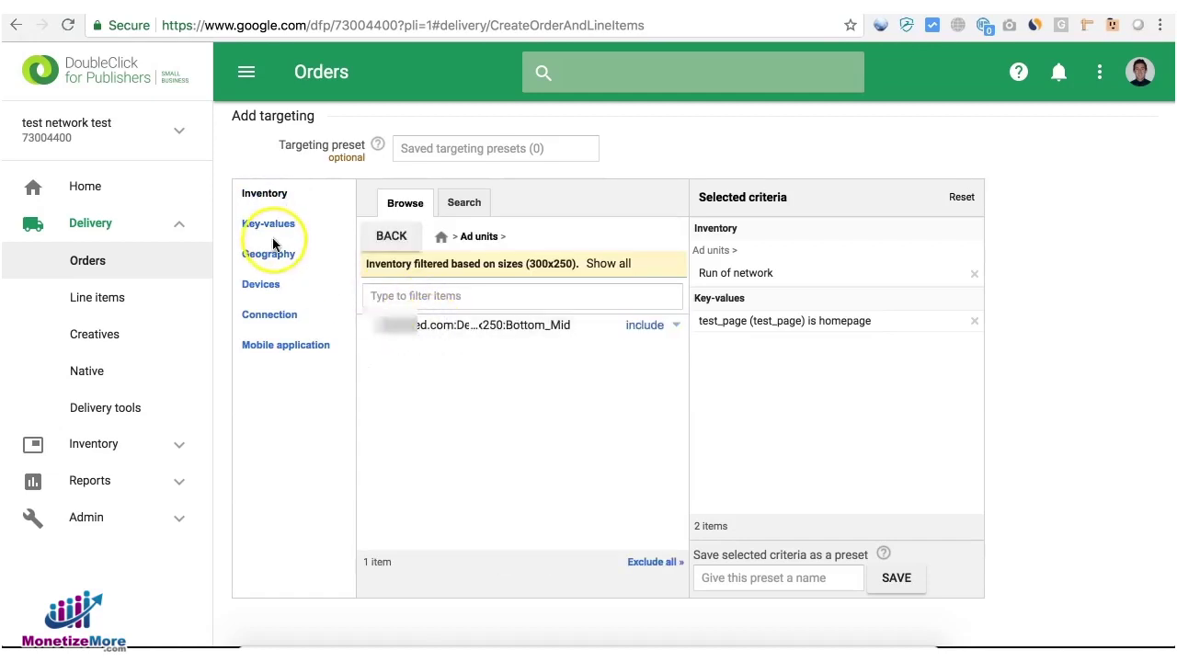
pyautogui.click(262, 287)
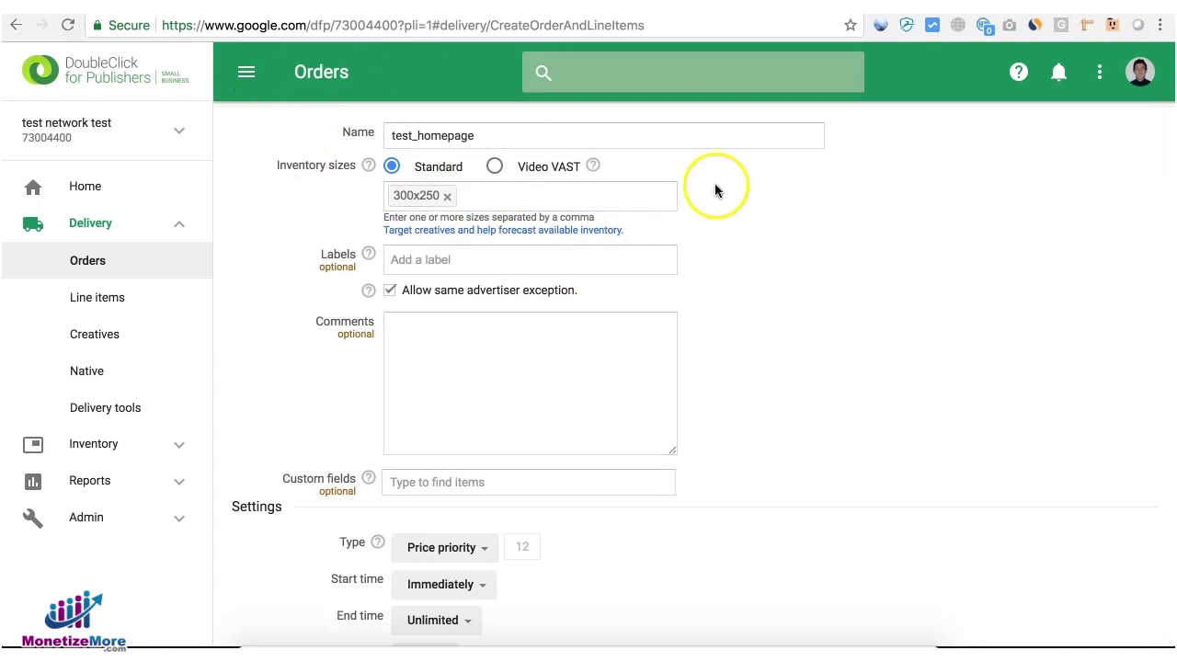
pyautogui.scroll(-20, 715, 189)
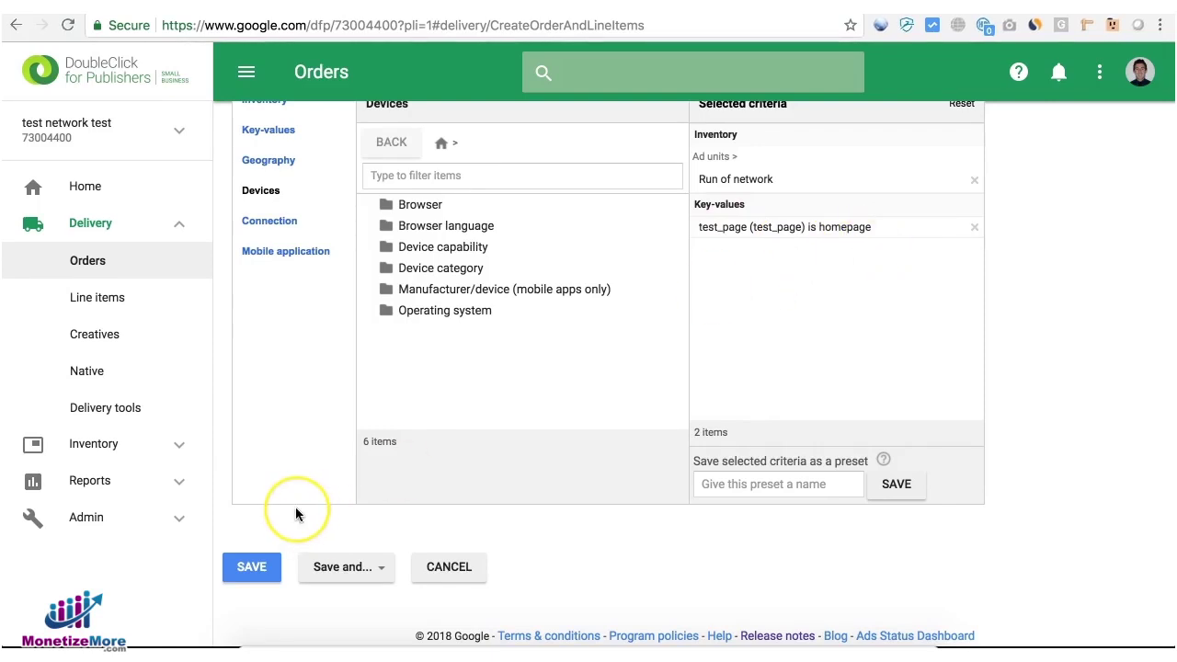
# - Generate tags for the 728x90 Top_Mid, Top_Mid:001 and 970x90 Top_Left ad units
pyautogui.click(117, 445)
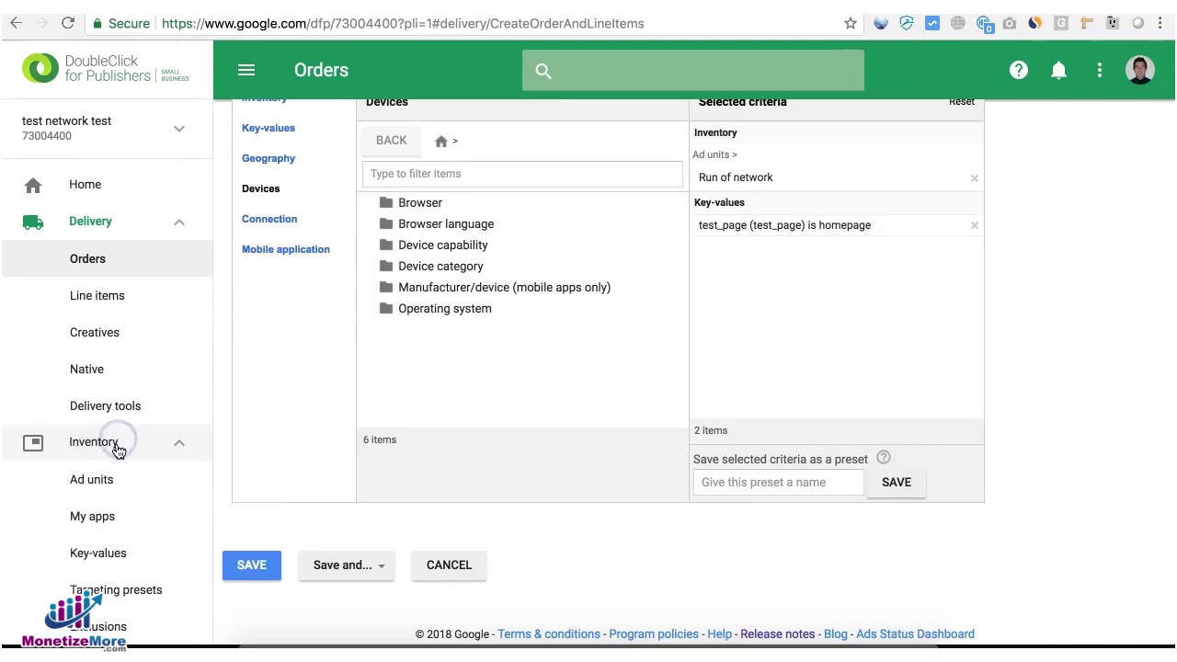
pyautogui.click(107, 481)
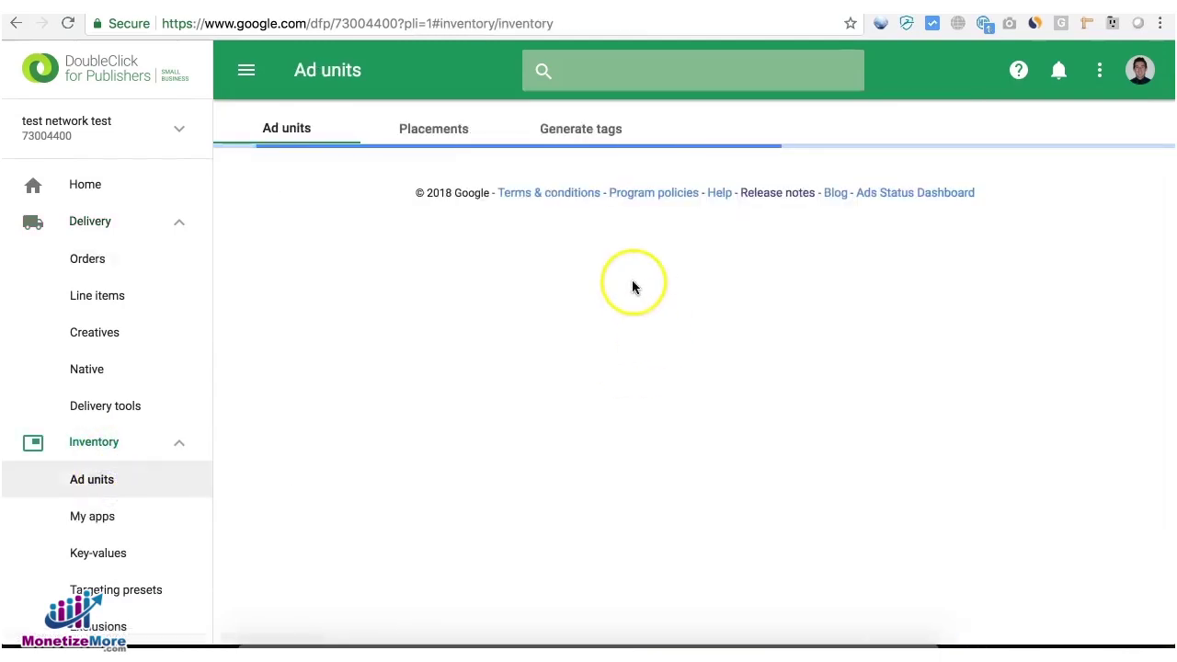
pyautogui.click(583, 128)
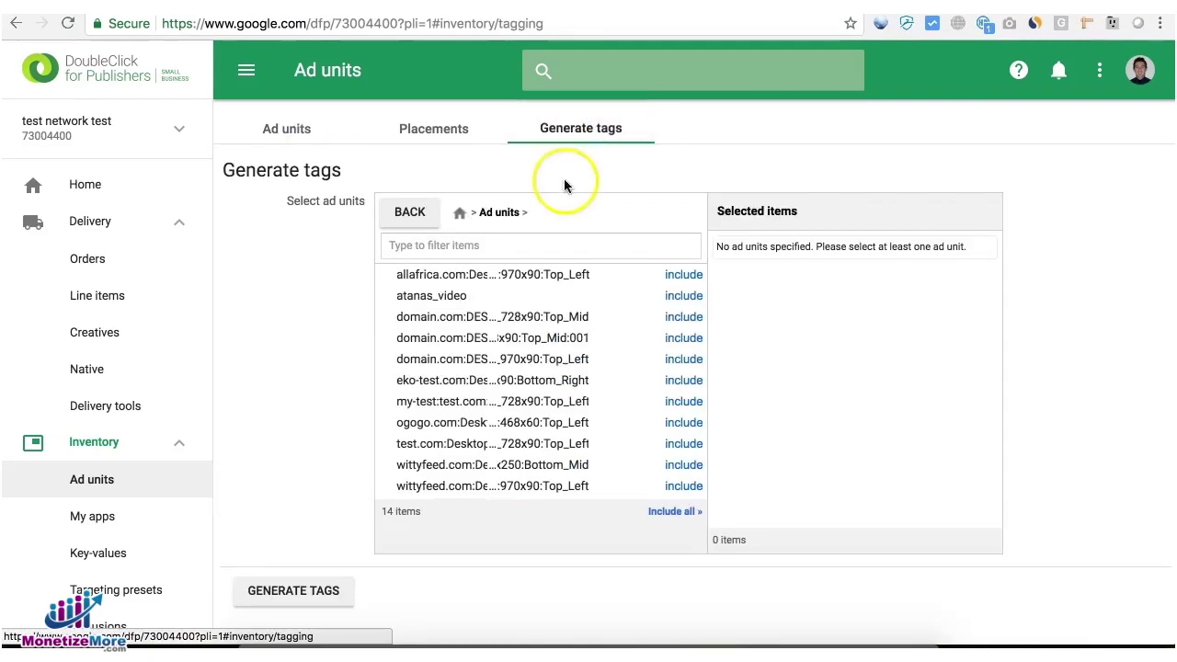
pyautogui.click(673, 316)
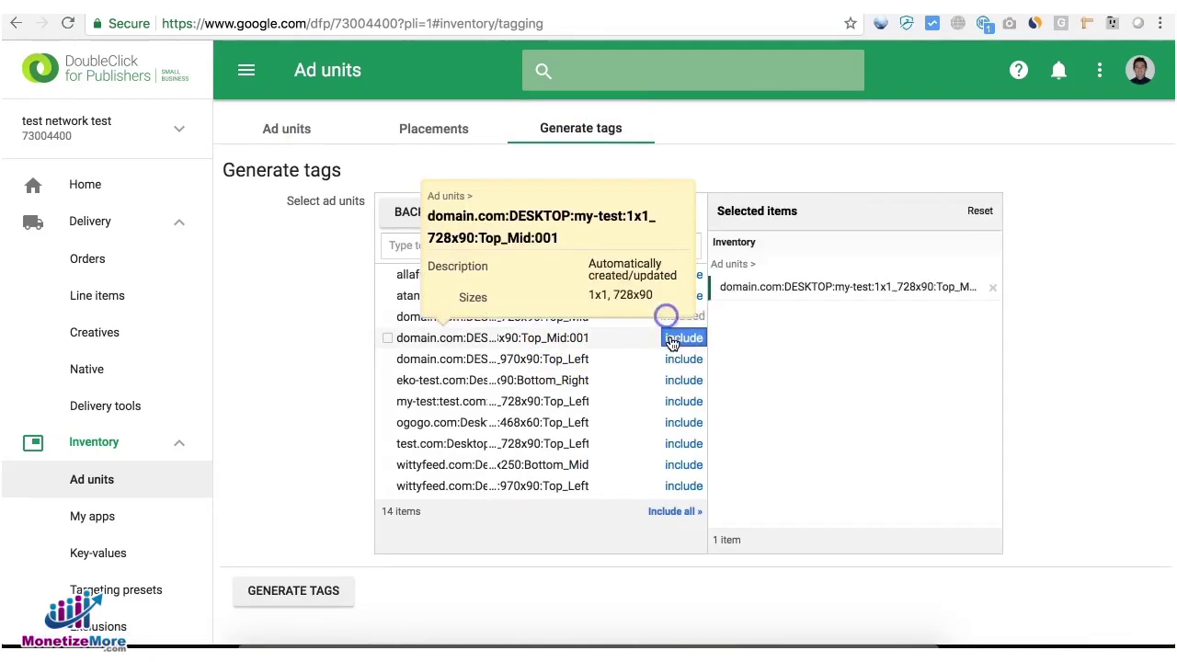
pyautogui.click(672, 339)
pyautogui.click(672, 359)
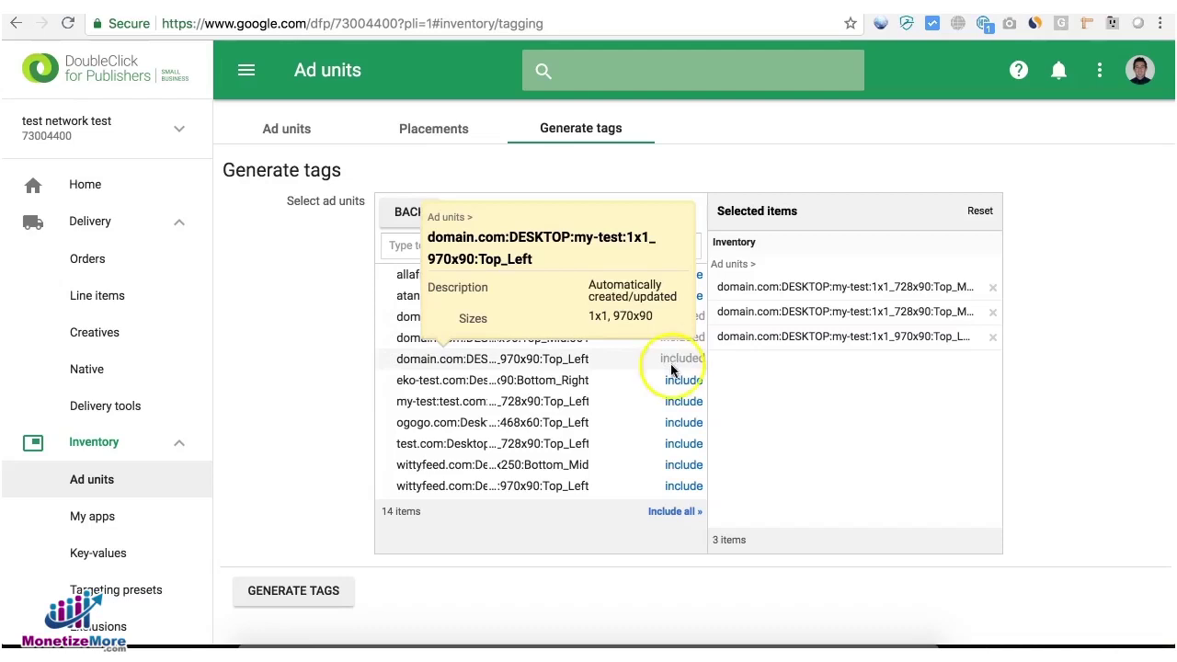
pyautogui.click(308, 591)
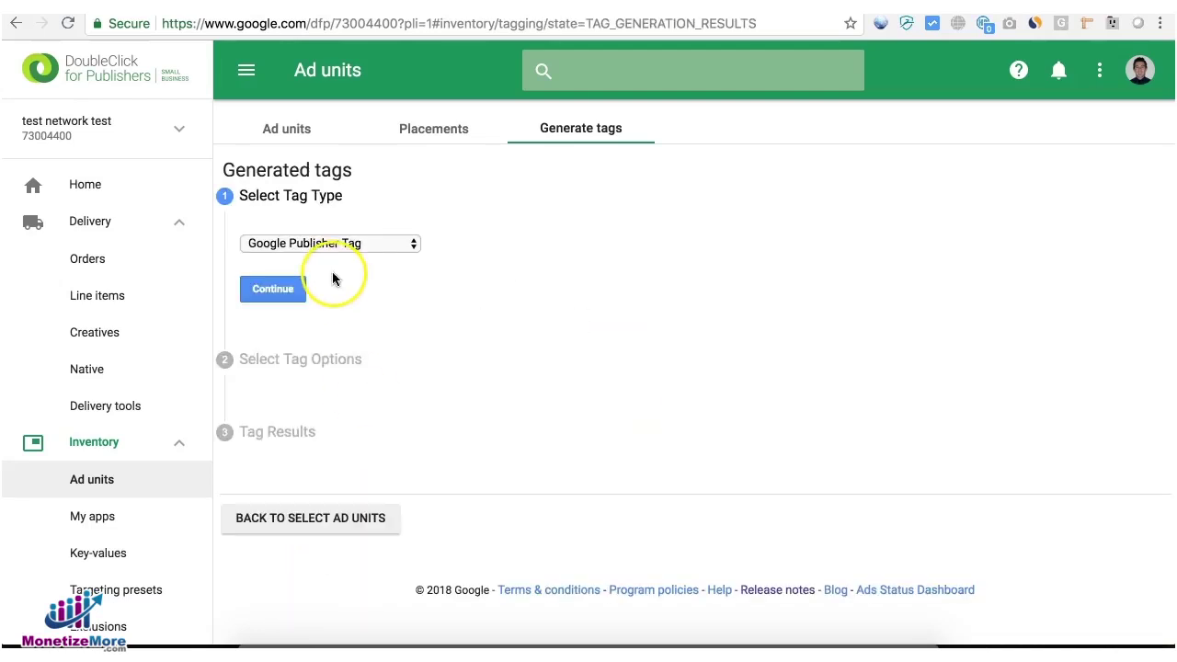
# - Use Google Publisher Tag and add page-level targeting test_page = homepage
pyautogui.click(284, 294)
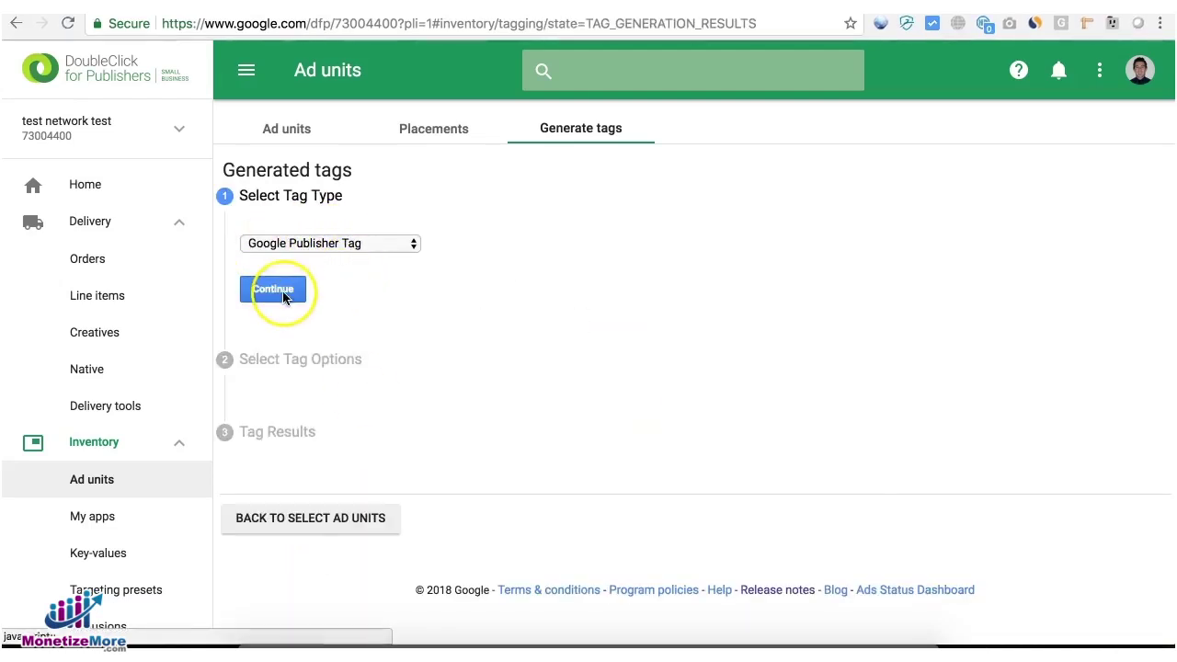
pyautogui.scroll(-3, 376, 345)
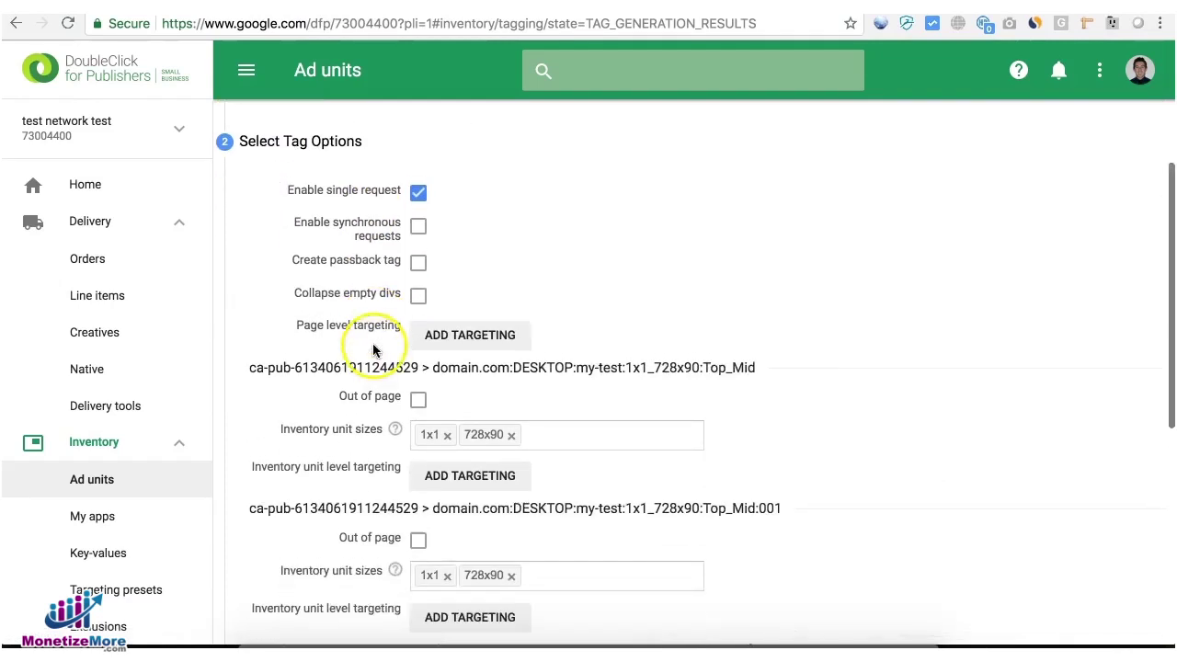
pyautogui.click(446, 334)
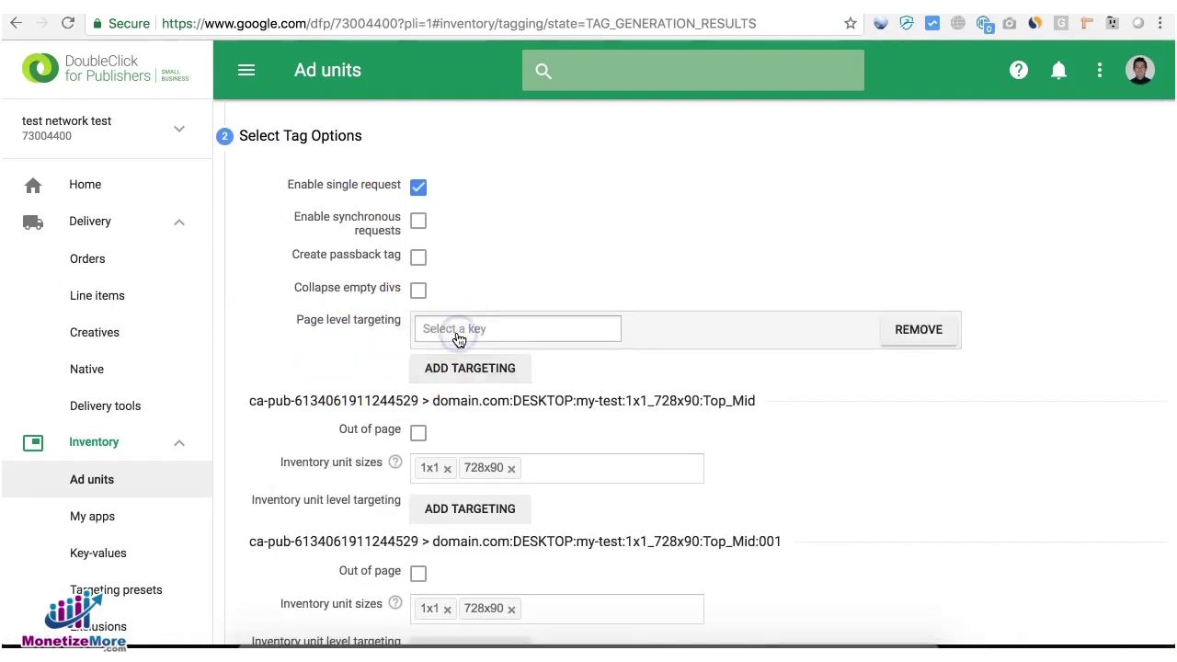
pyautogui.click(457, 333)
pyautogui.write('m2')
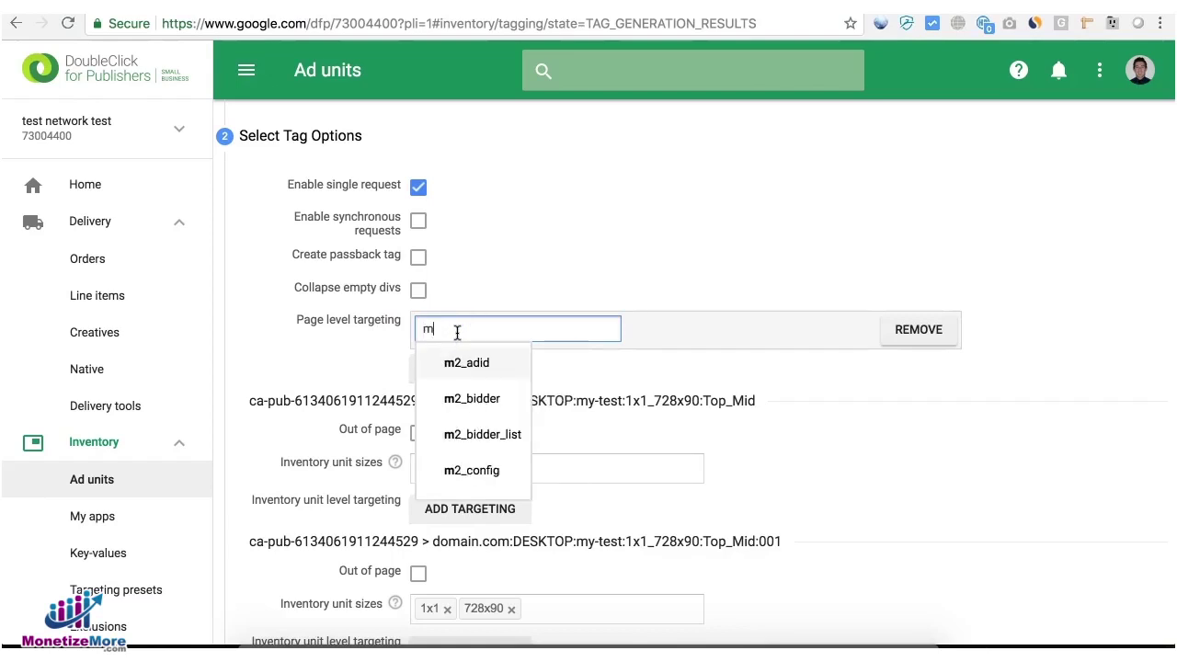
pyautogui.press('BackSpace')
pyautogui.press('BackSpace')
pyautogui.write('test')
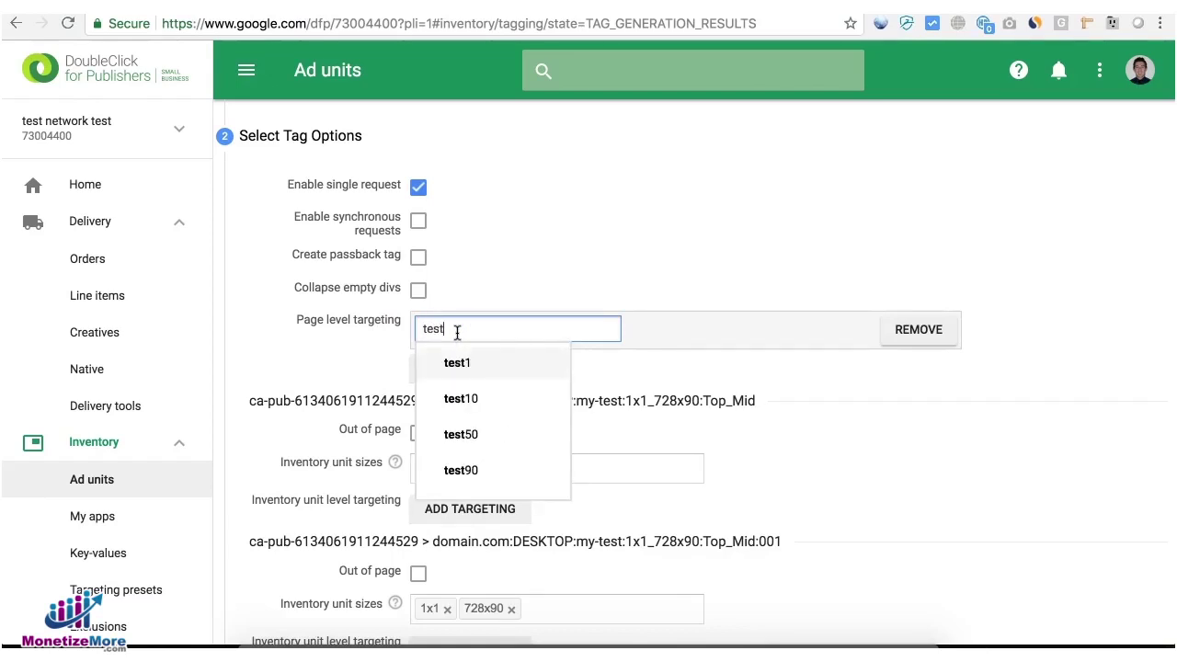
pyautogui.click(482, 398)
pyautogui.click(499, 329)
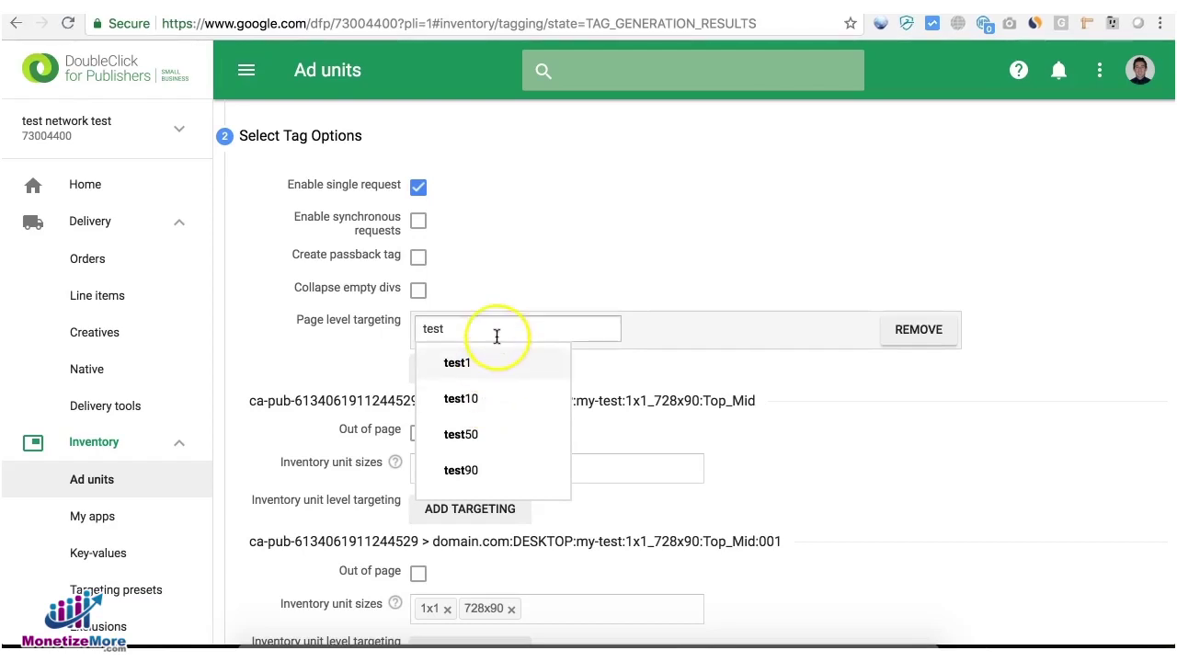
pyautogui.write('_')
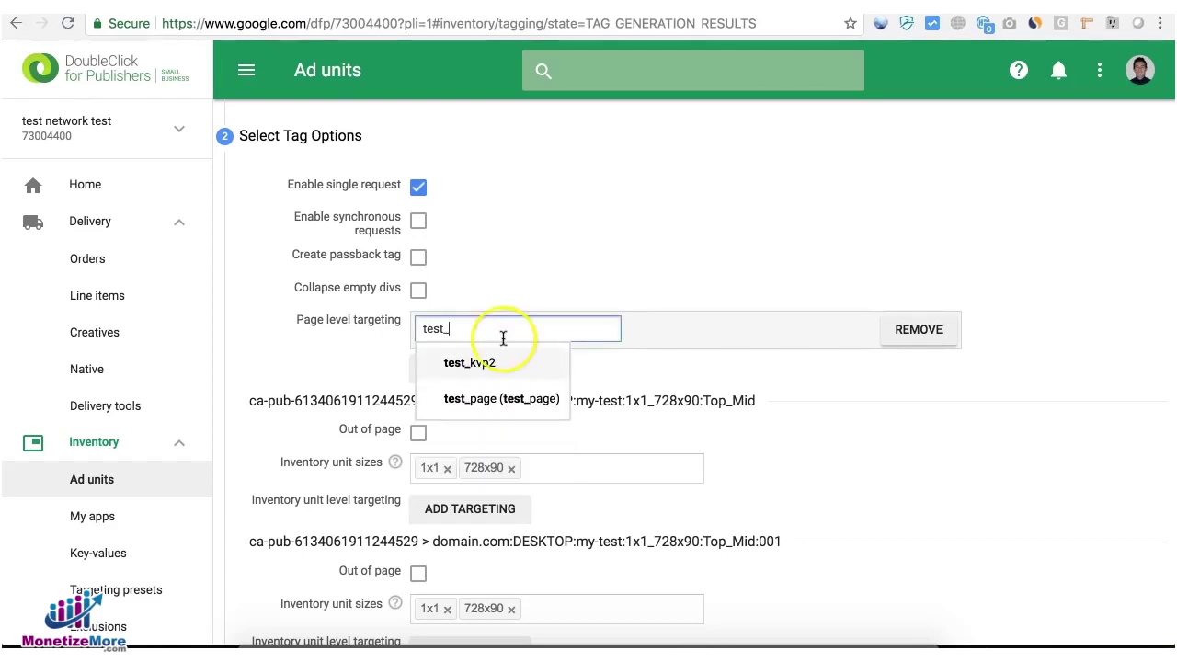
pyautogui.click(506, 398)
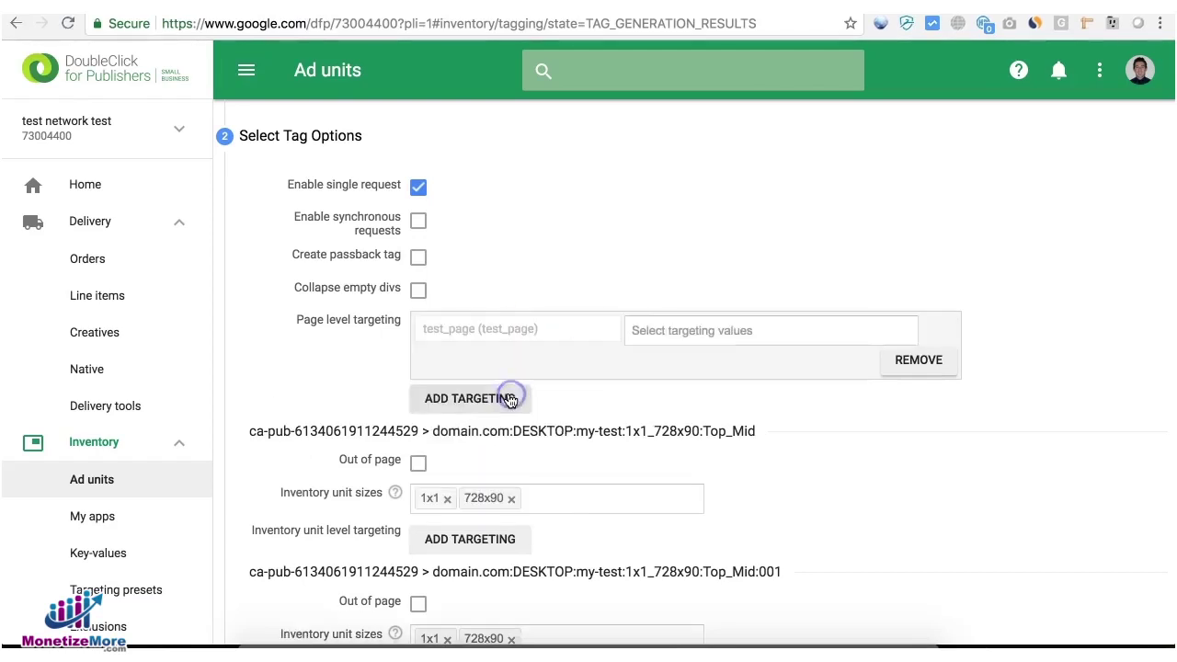
pyautogui.click(702, 329)
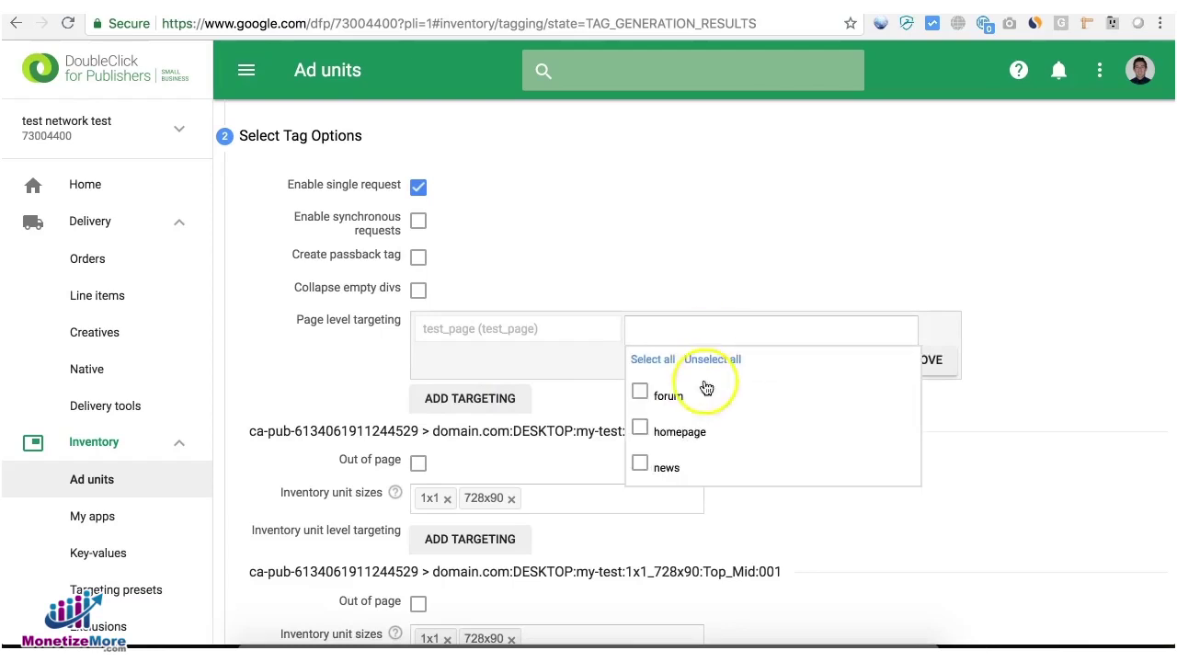
pyautogui.click(640, 429)
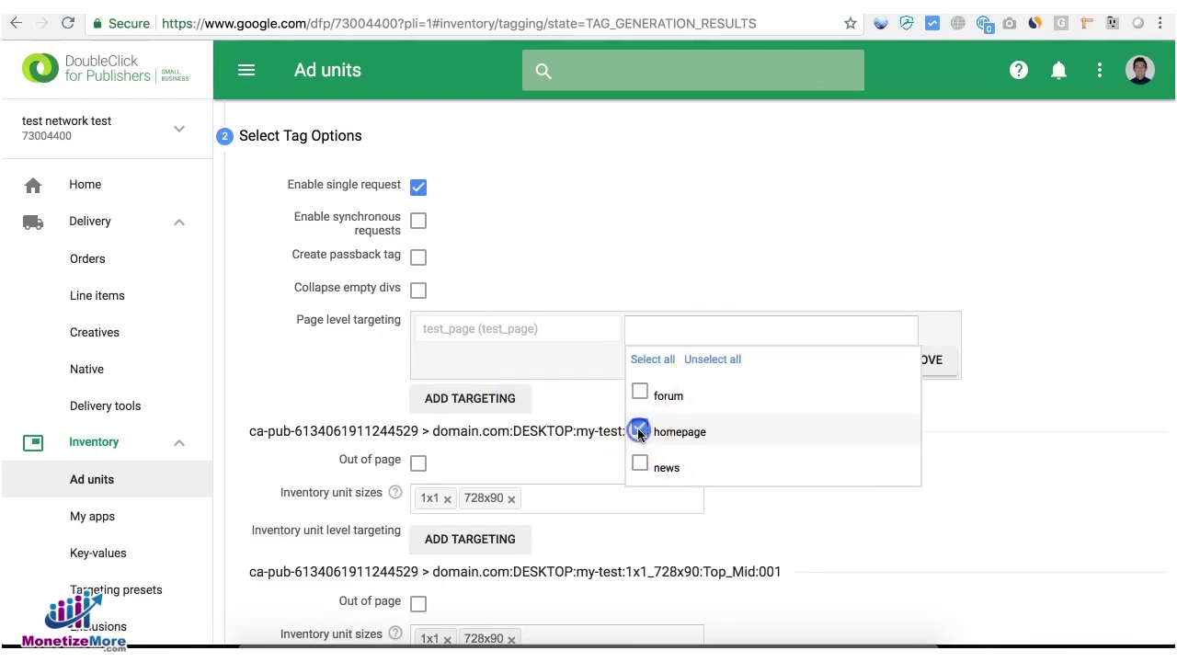
pyautogui.click(965, 443)
# - Continue to the generated tags and select all the document header code
pyautogui.scroll(-5, 921, 441)
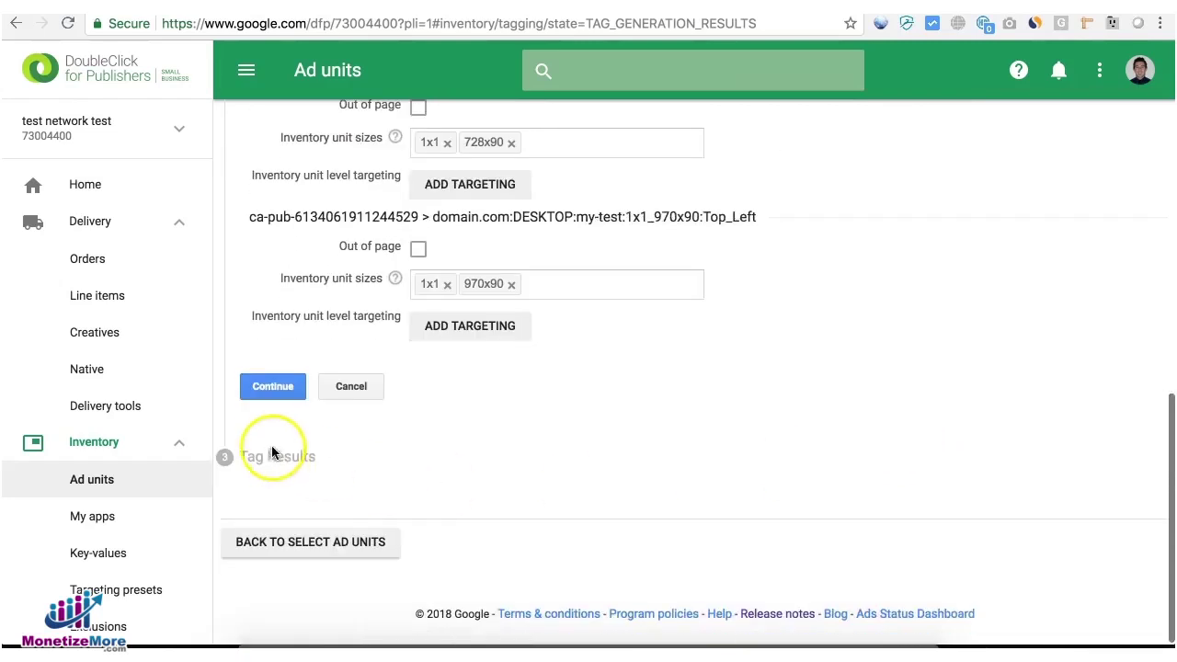
pyautogui.click(271, 383)
pyautogui.scroll(-4, 603, 243)
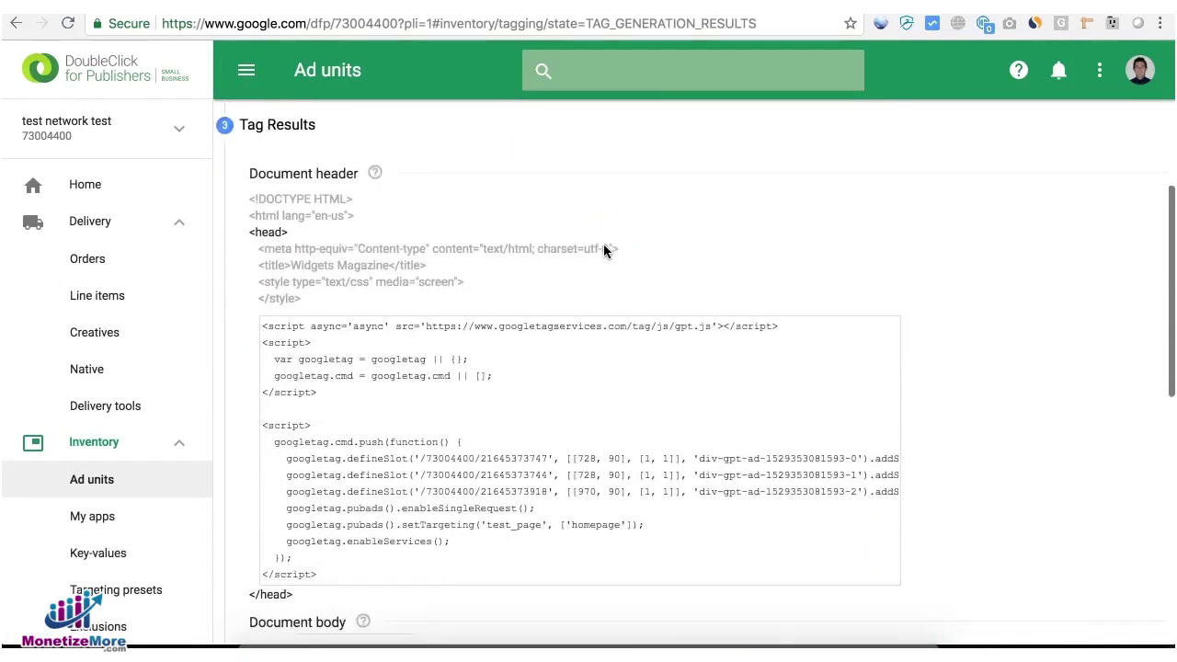
pyautogui.click(579, 336)
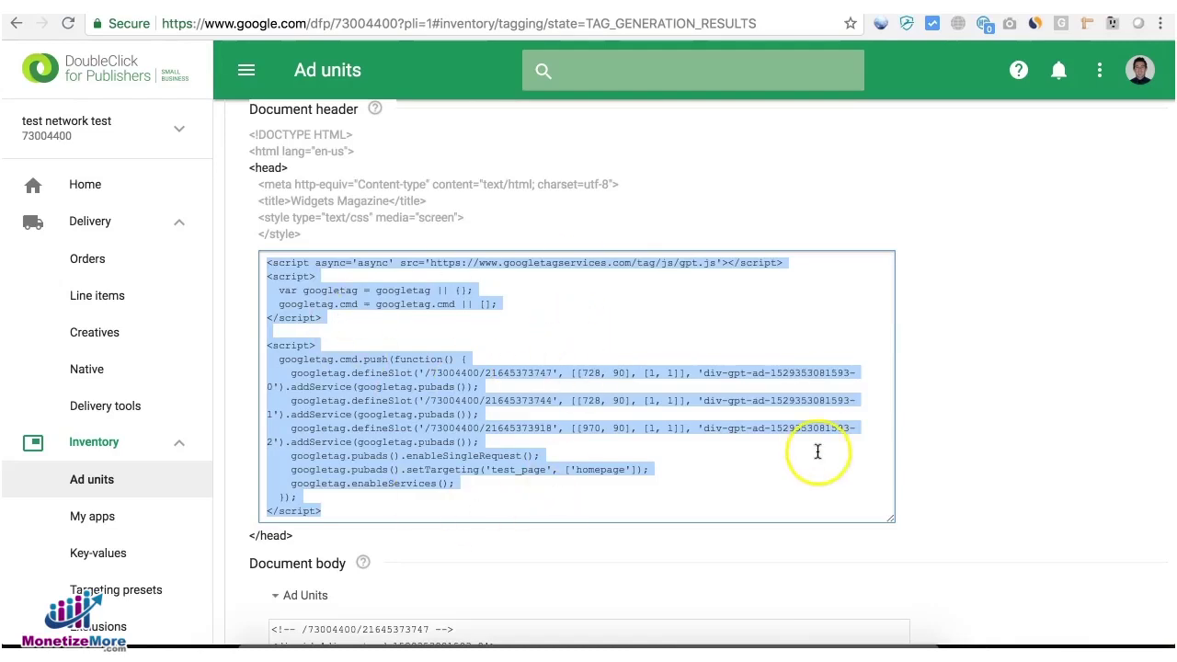
pyautogui.scroll(-3, 820, 451)
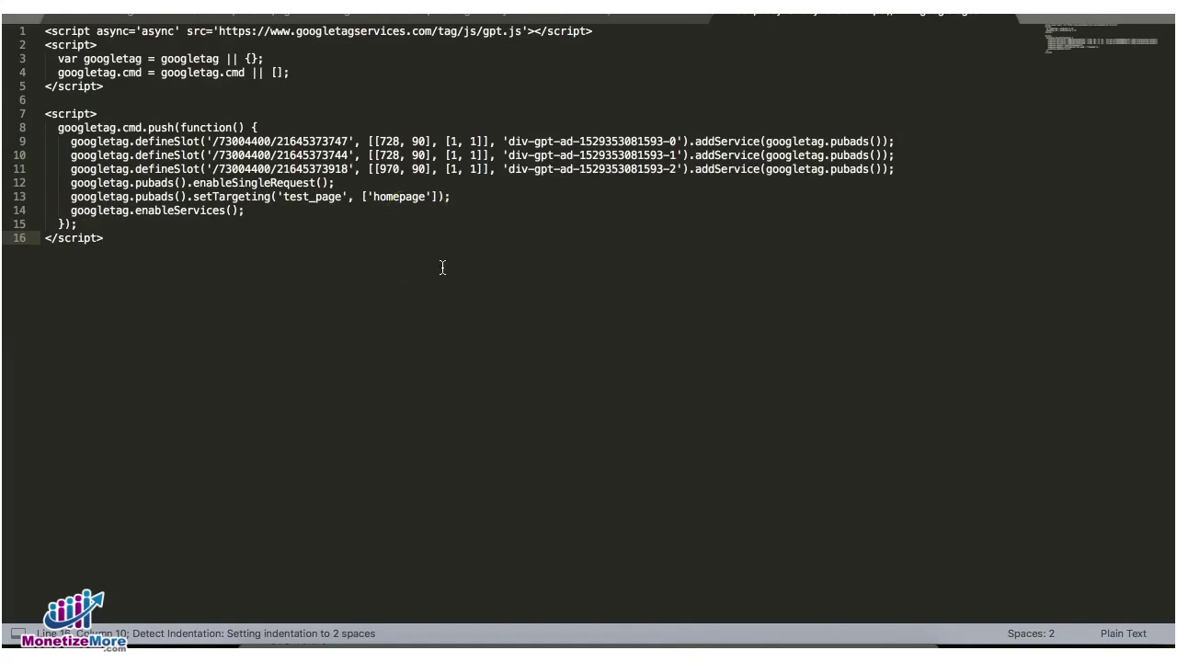
# - Enlarge the code font and highlight the setTargeting line 13
pyautogui.press('super+plus')
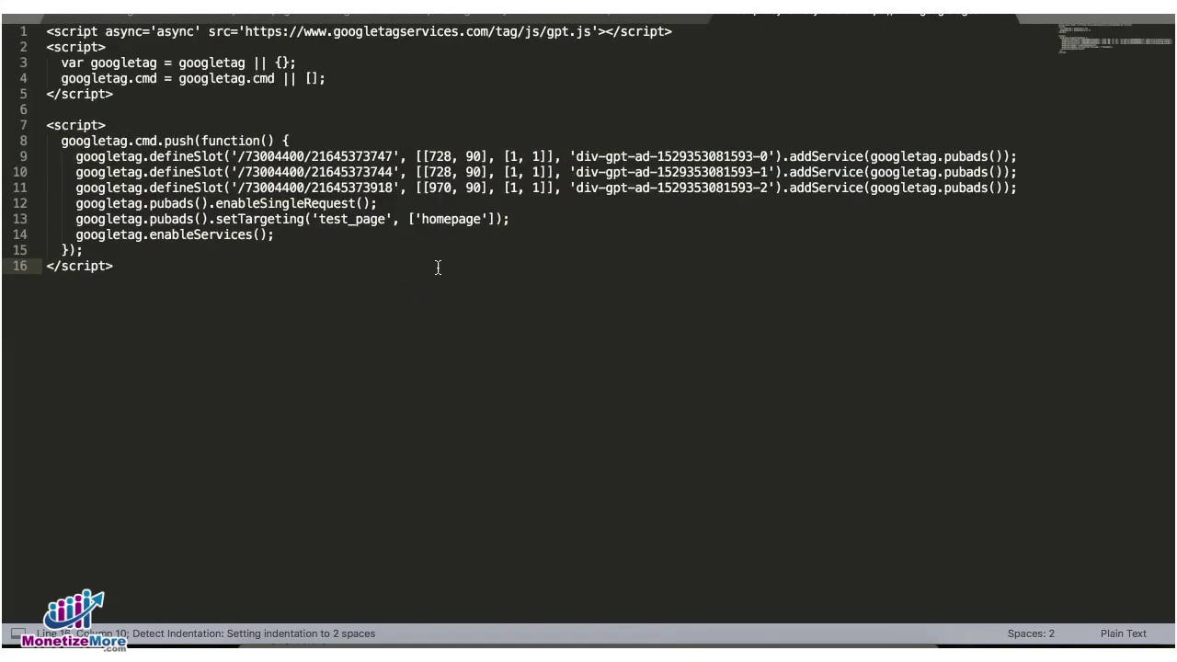
pyautogui.click(379, 203)
pyautogui.click(519, 221)
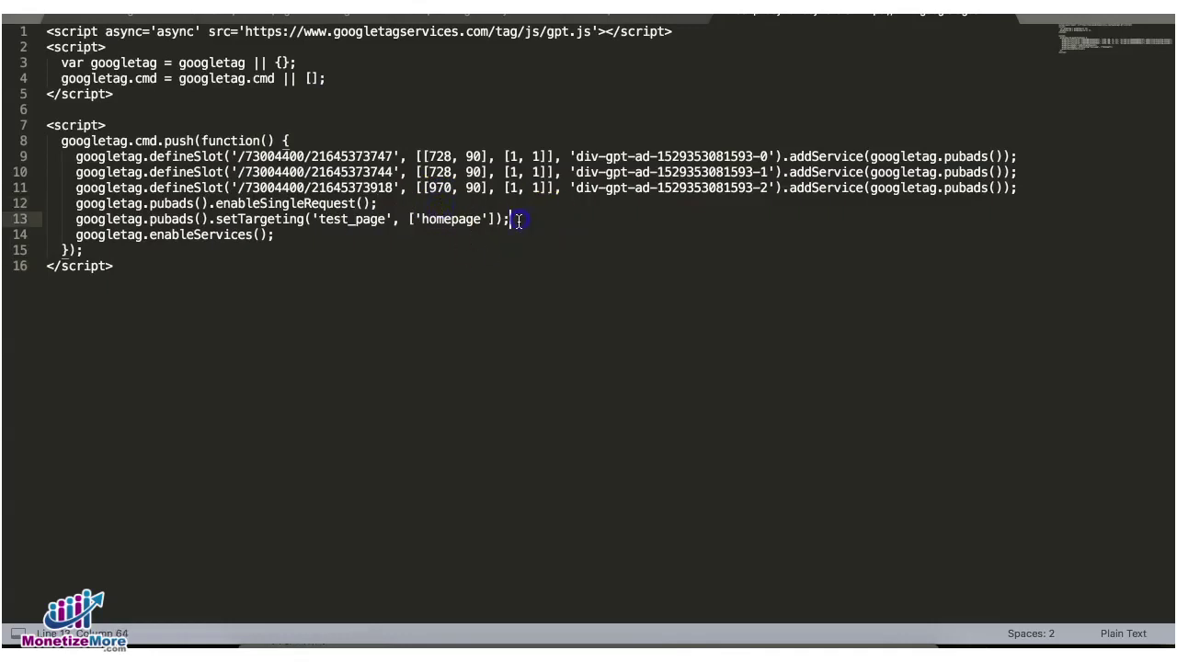
pyautogui.moveTo(519, 220); pyautogui.dragTo(76, 221)
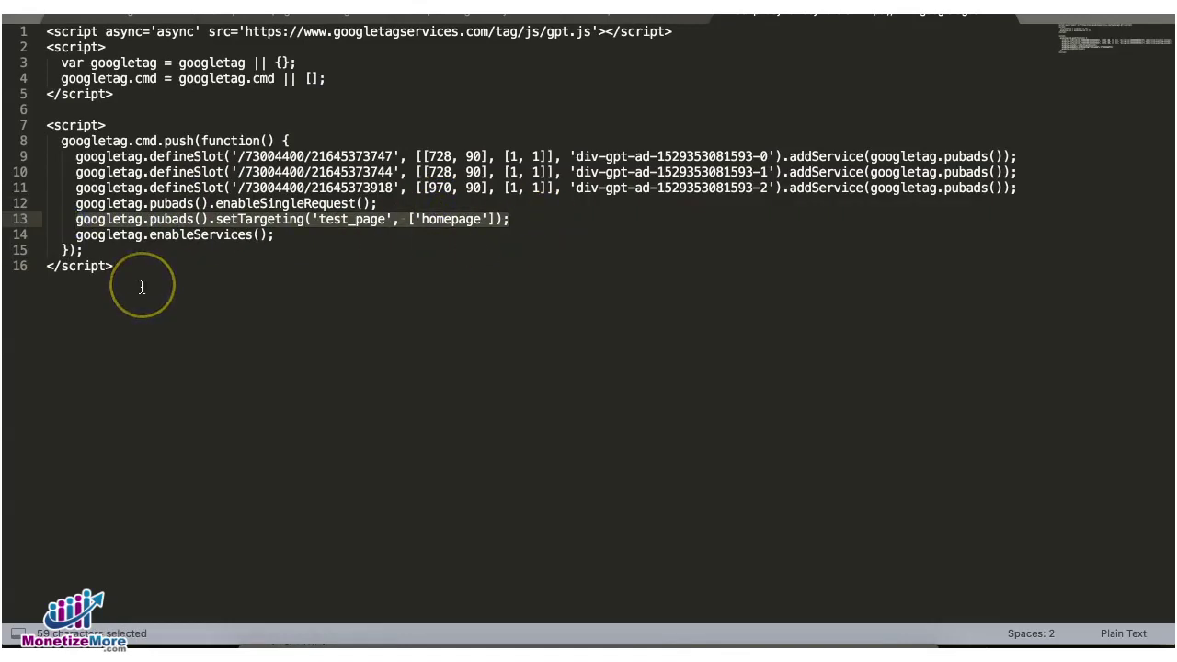
pyautogui.click(347, 223)
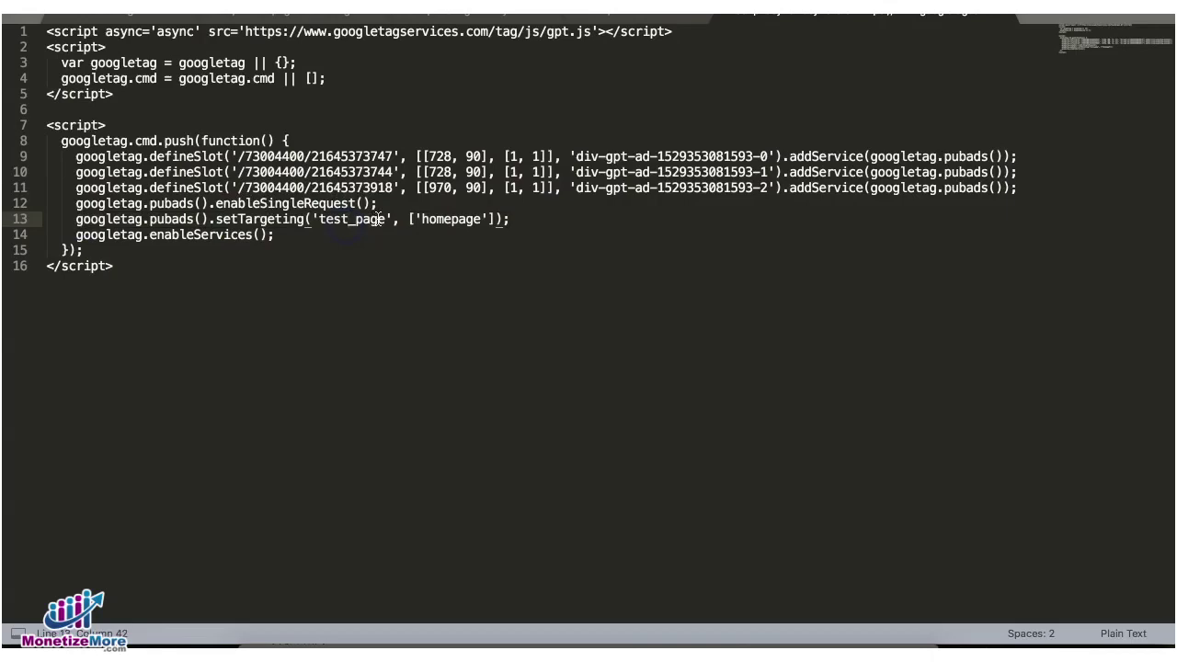
pyautogui.moveTo(421, 219); pyautogui.dragTo(488, 219)
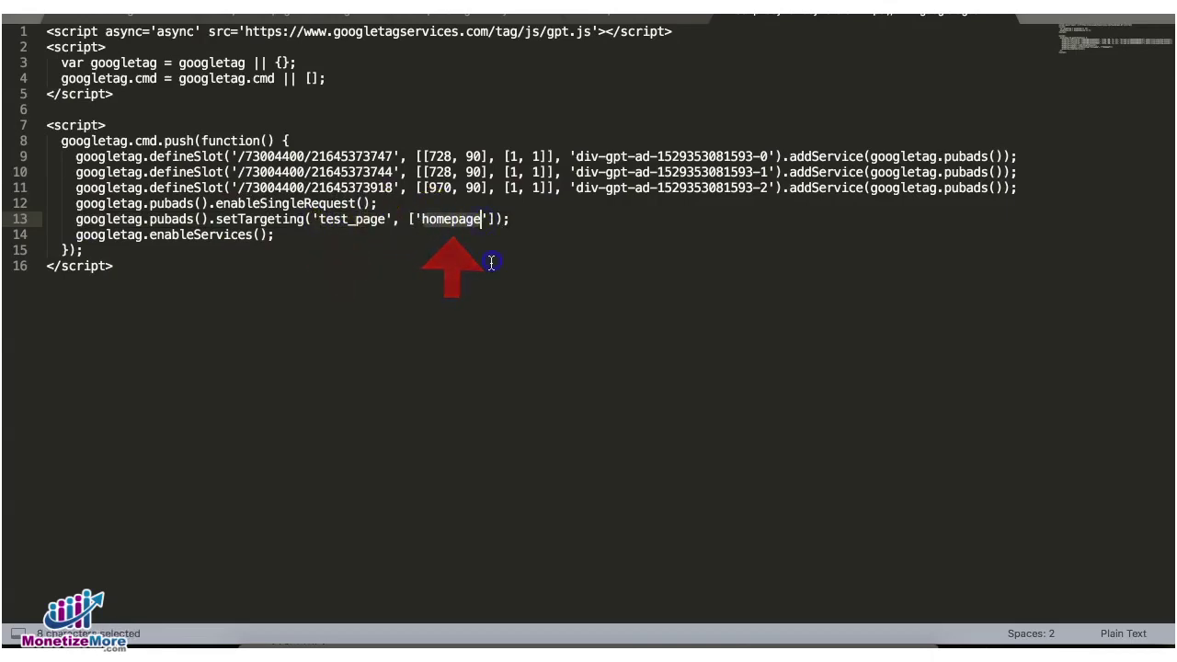
# - Select the word 'homepage' in line 13's setTargeting call
pyautogui.moveTo(401, 297); pyautogui.dragTo(22, 41)
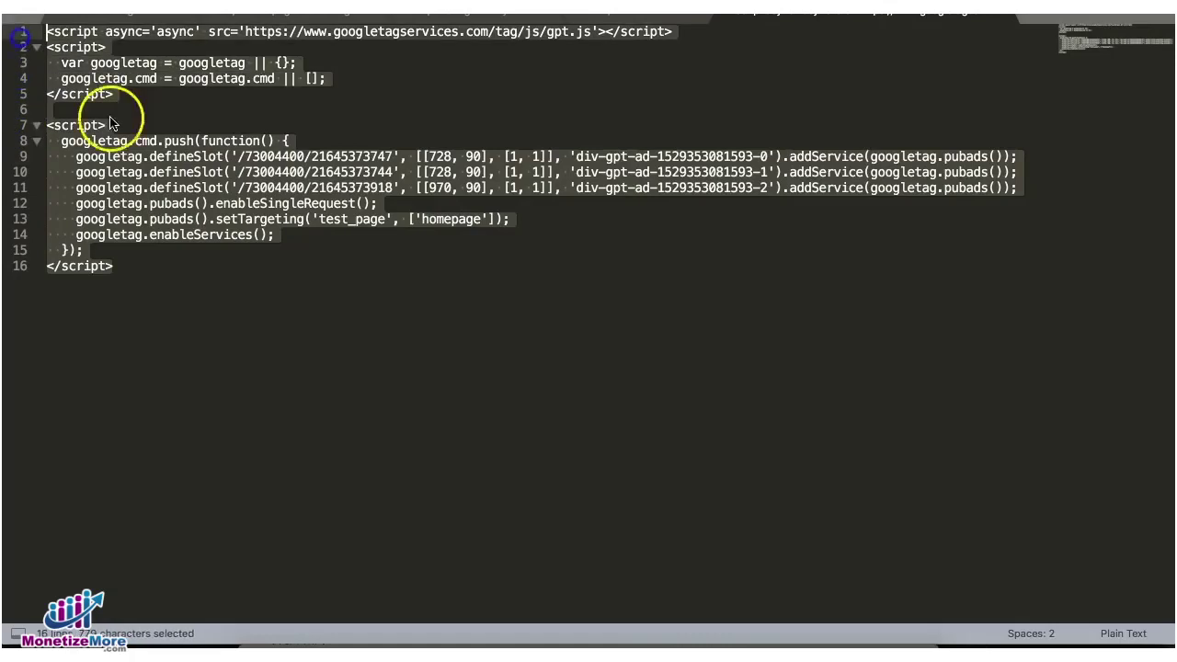
pyautogui.click(163, 236)
pyautogui.click(207, 294)
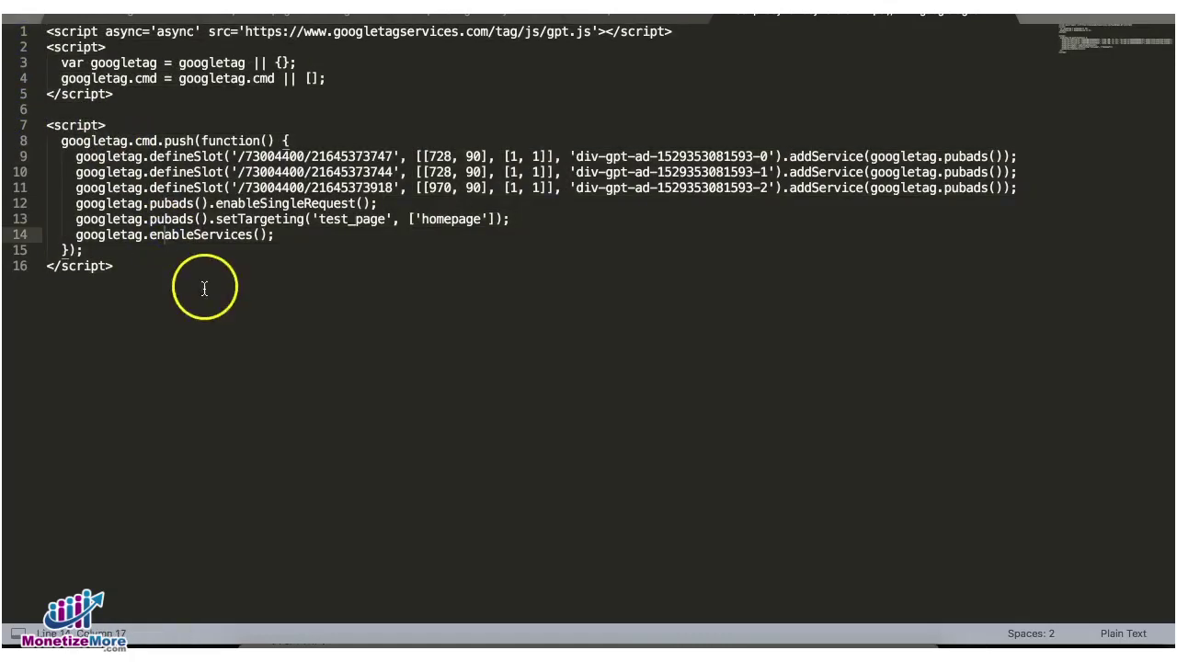
pyautogui.click(214, 294)
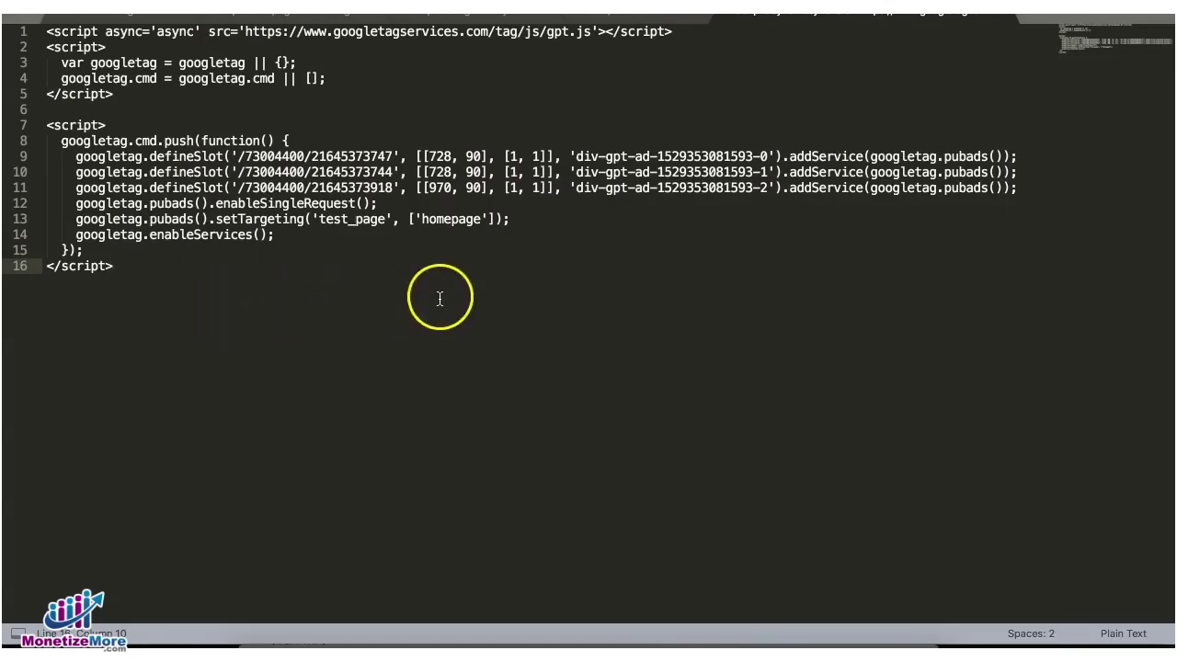
pyautogui.click(436, 219)
pyautogui.doubleClick(430, 219)
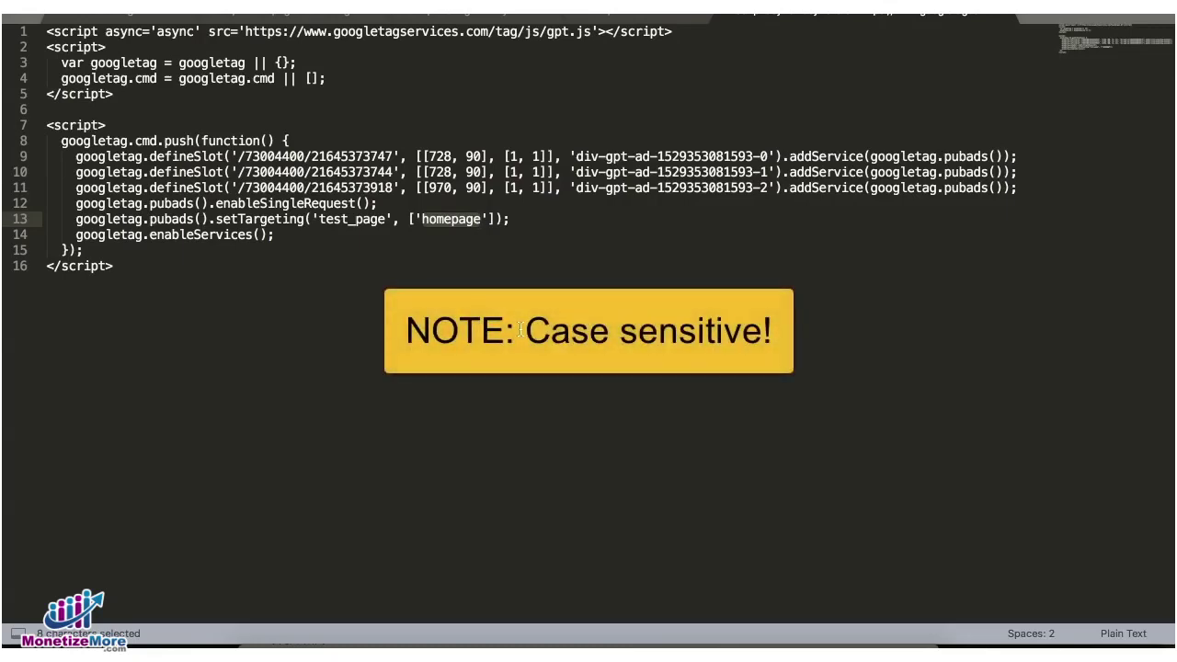
# - Replace the 'homepage' targeting value on line 13 with a new value
pyautogui.write('news')
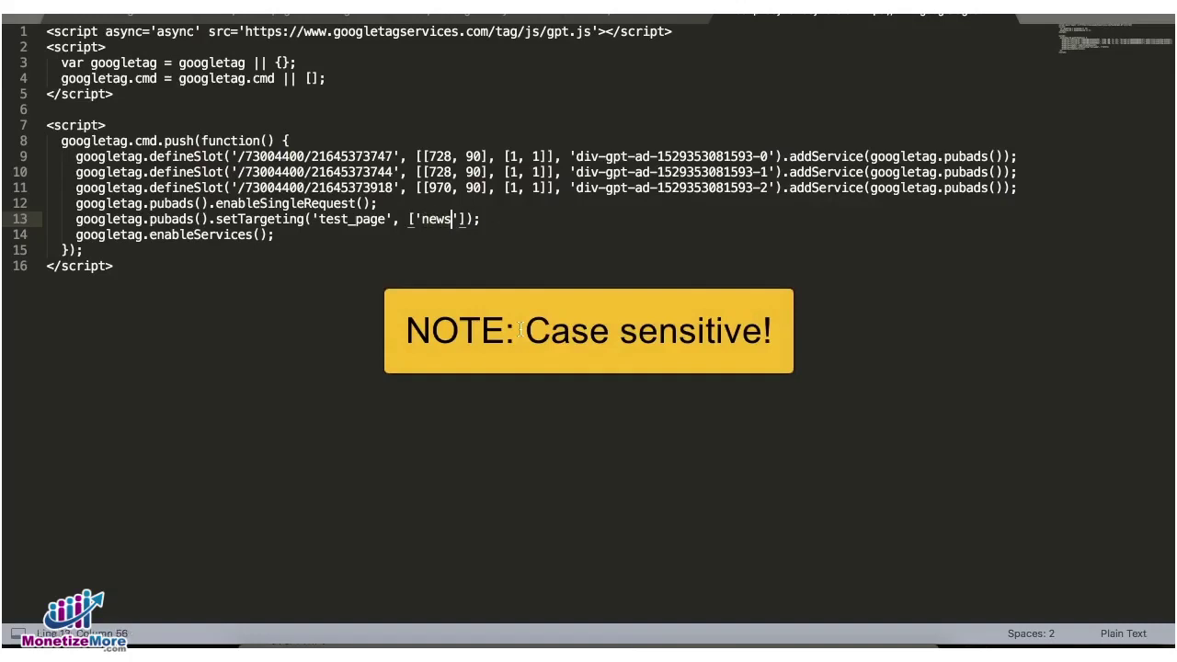
pyautogui.press('BackSpace')
pyautogui.press('BackSpace')
pyautogui.press('BackSpace')
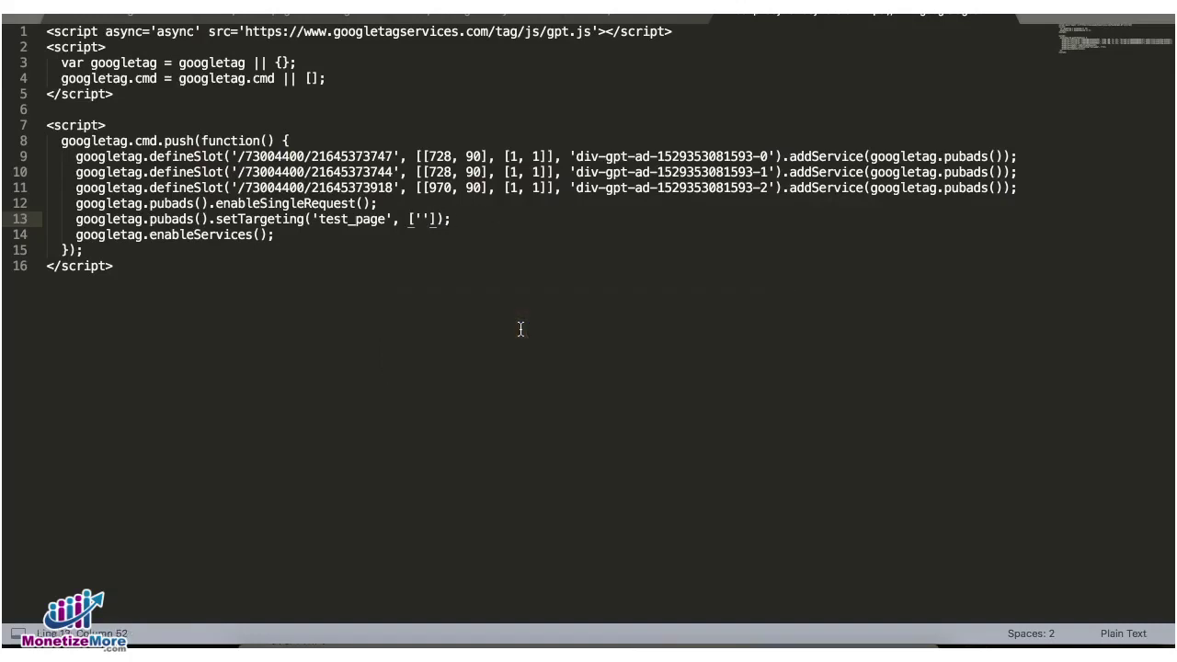
pyautogui.click(313, 273)
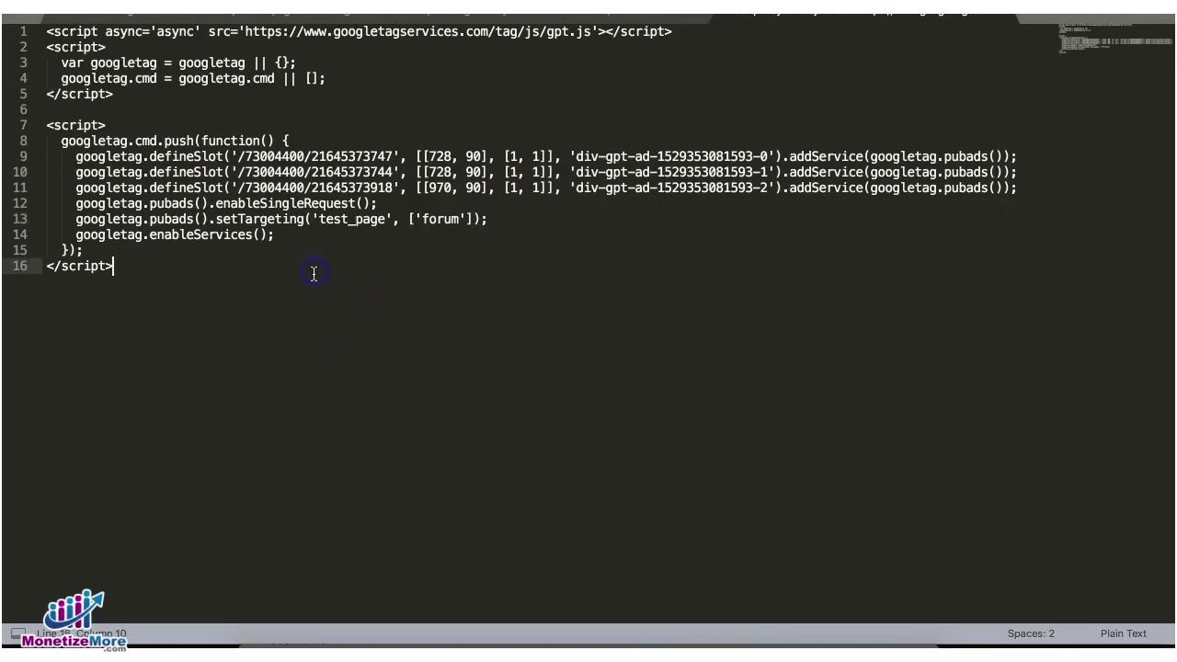
pyautogui.click(484, 221)
pyautogui.click(497, 242)
pyautogui.click(499, 266)
# - Settle the line 13 value as 'forum' and go back to the DoubleClick tag page
pyautogui.moveTo(456, 218); pyautogui.dragTo(423, 223)
pyautogui.press('BackSpace')
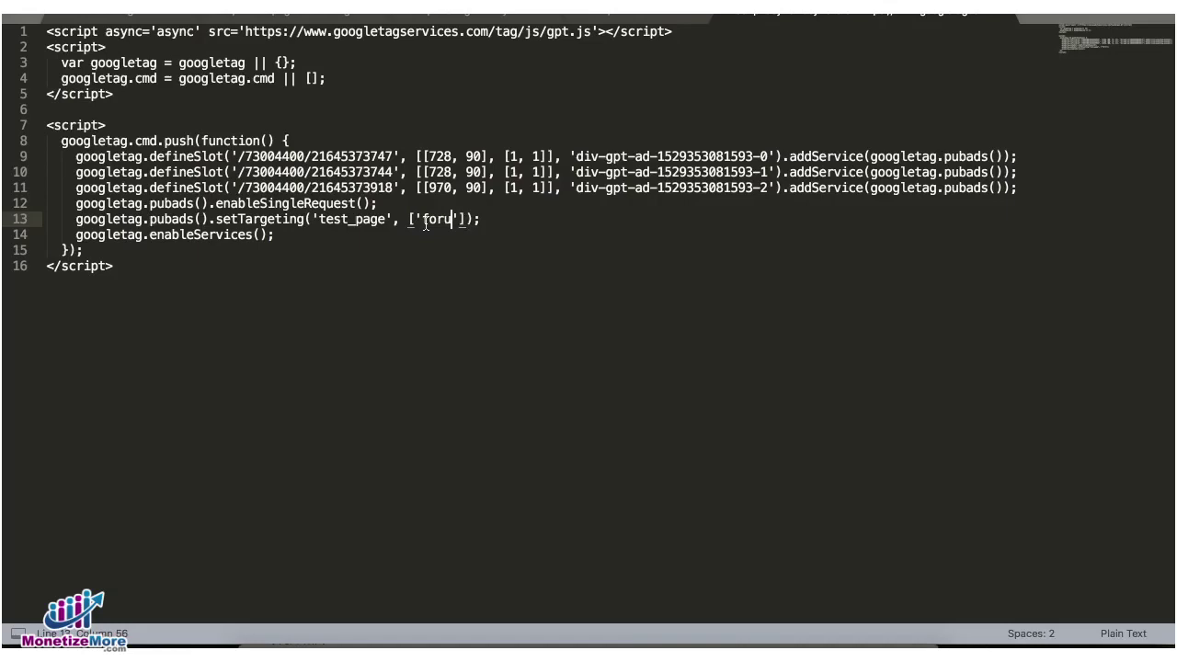
pyautogui.click(310, 265)
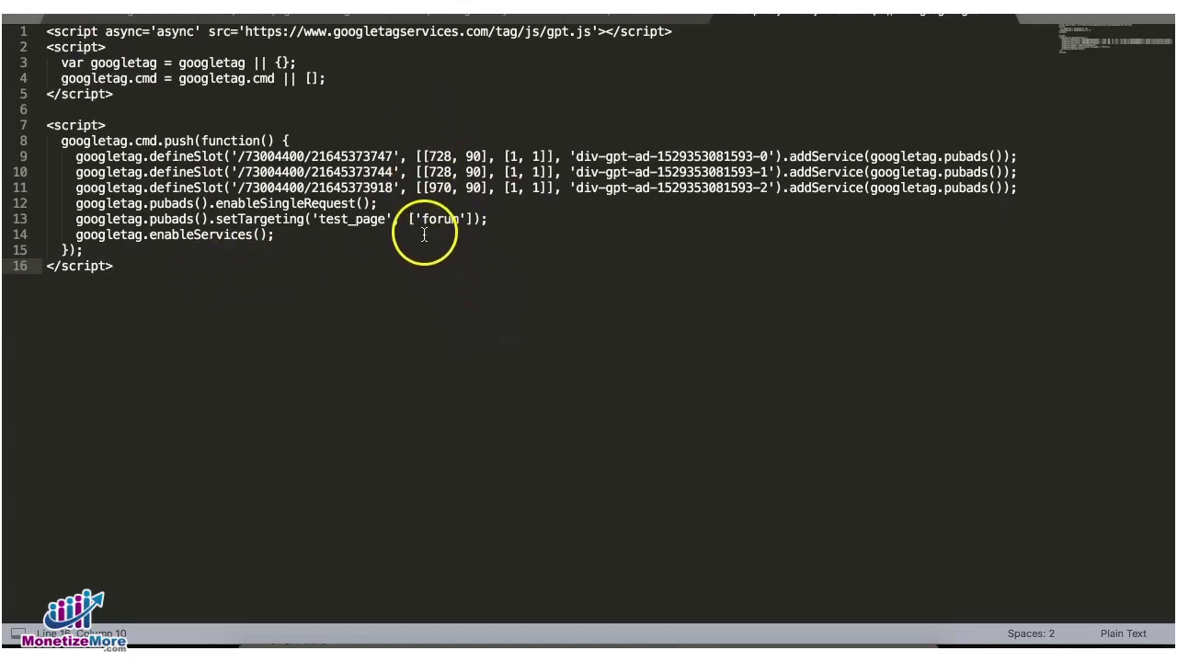
pyautogui.moveTo(422, 219); pyautogui.dragTo(456, 219)
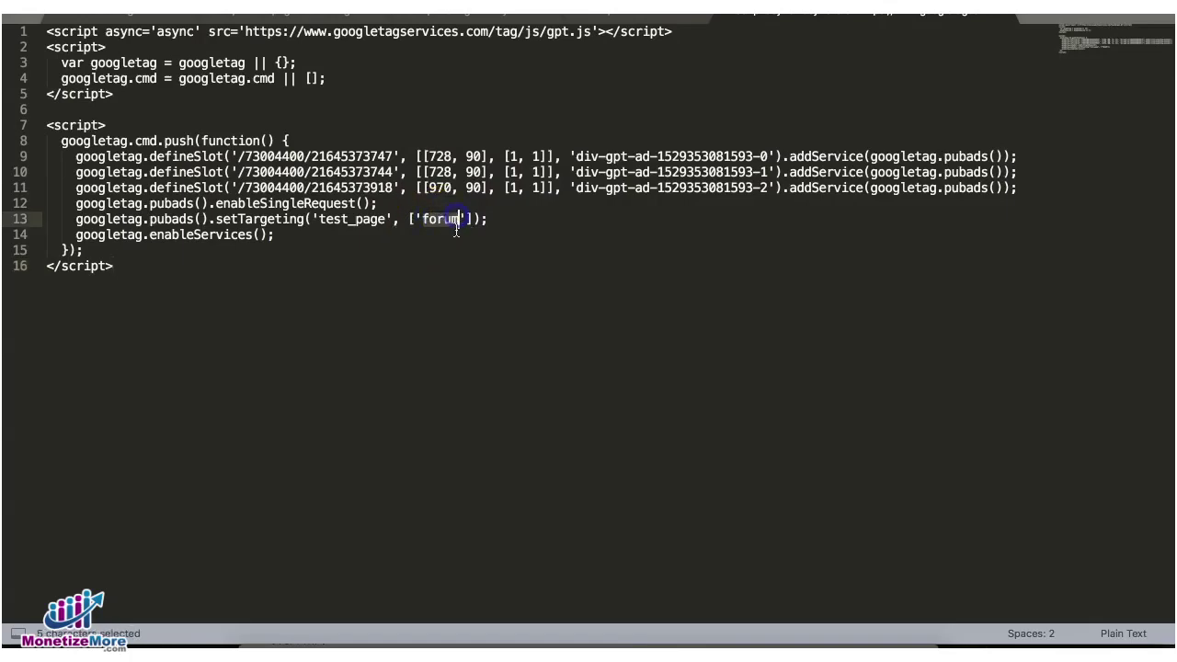
pyautogui.click(457, 232)
pyautogui.click(540, 219)
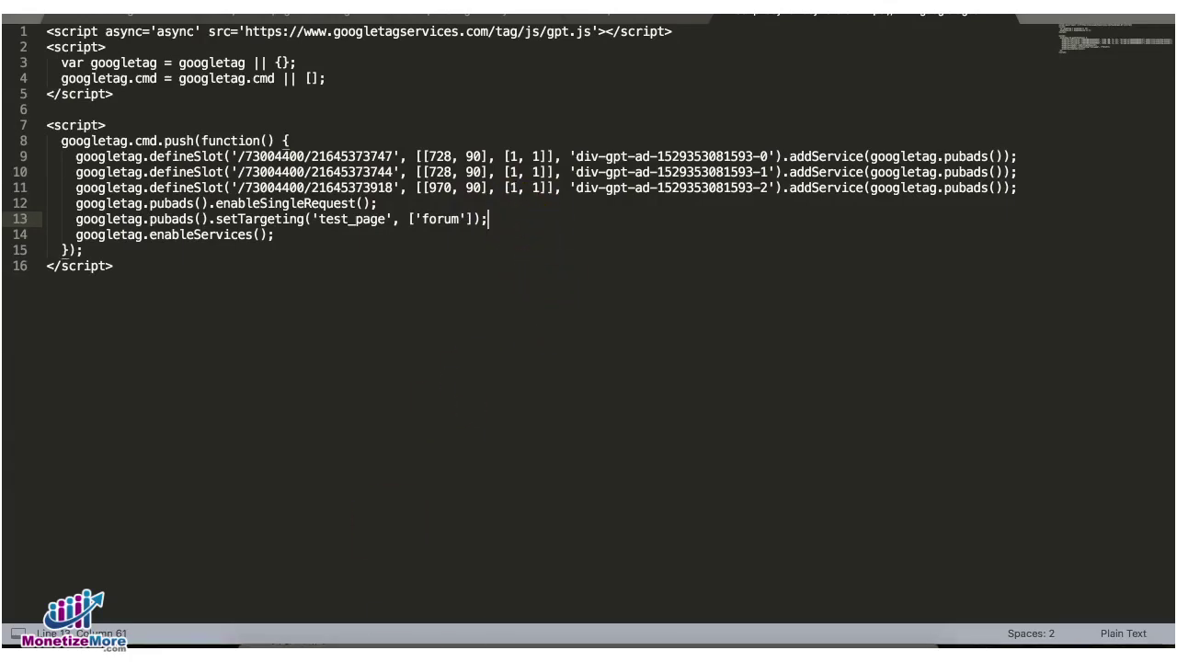
pyautogui.click(427, 647)
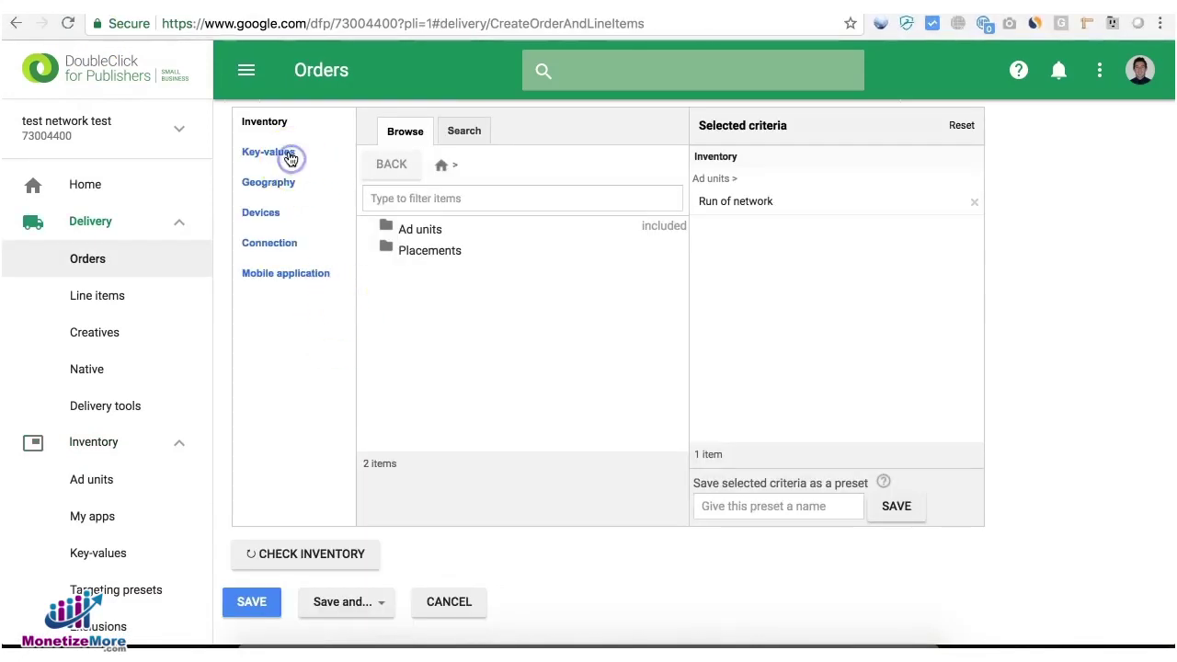
# - Switch between inventory and key-value targeting and browse the available keys
pyautogui.click(290, 159)
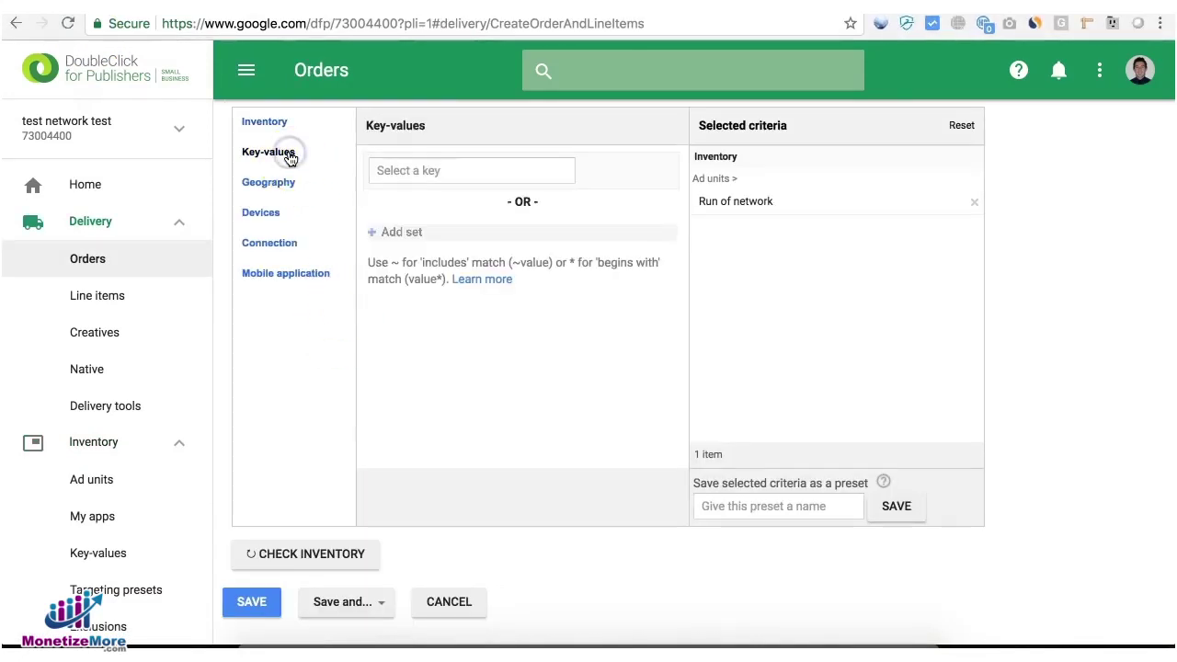
pyautogui.click(248, 126)
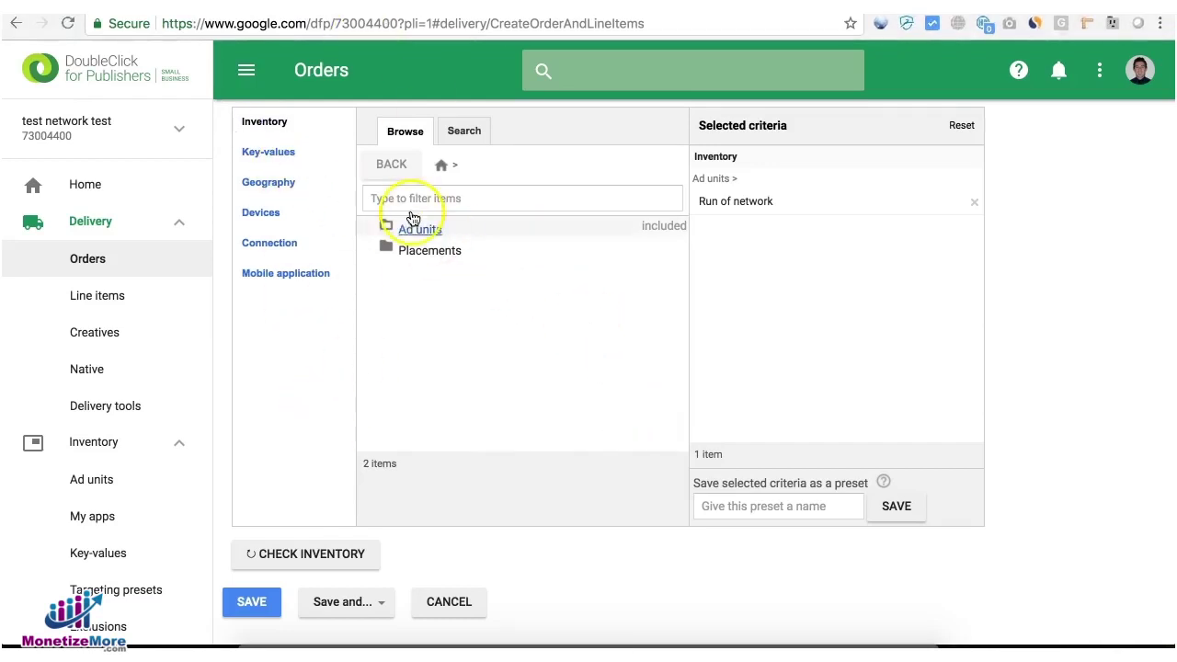
pyautogui.click(278, 156)
pyautogui.click(453, 170)
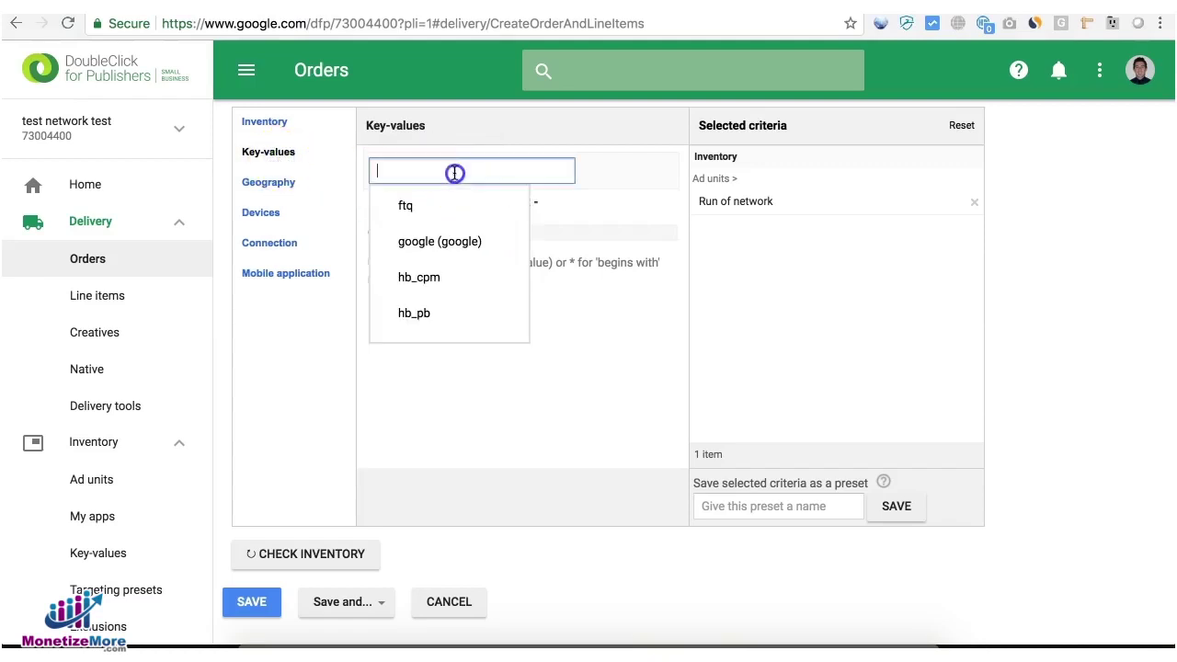
pyautogui.click(992, 283)
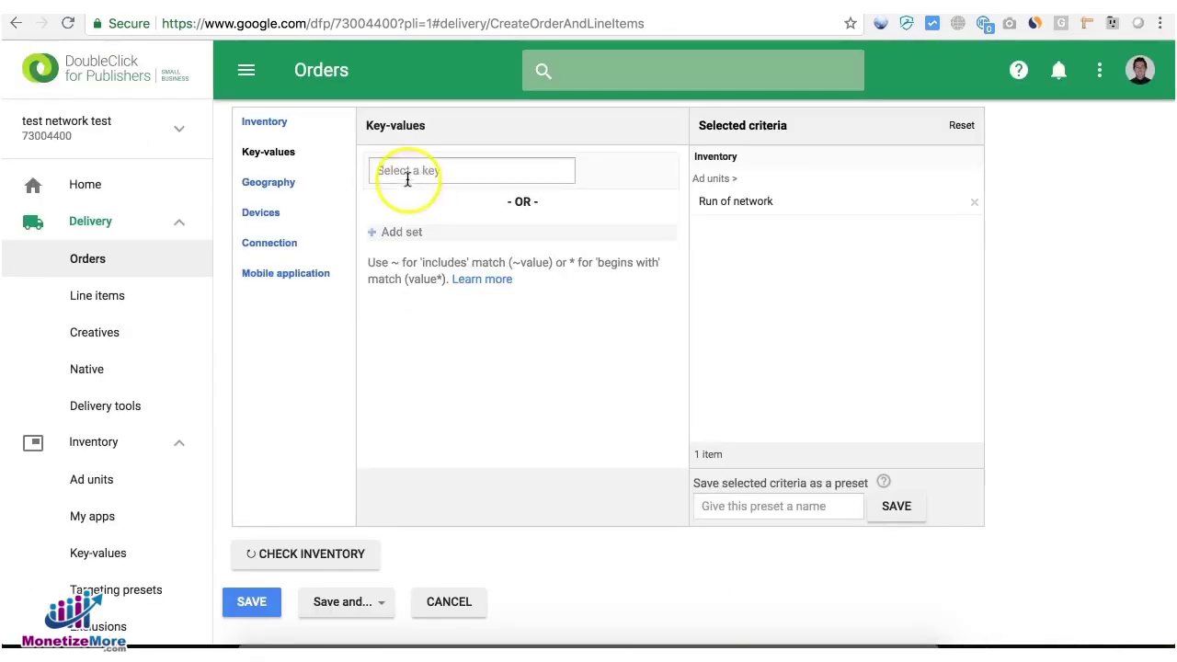
# - Target the key-value test_page is not homepage
pyautogui.click(401, 167)
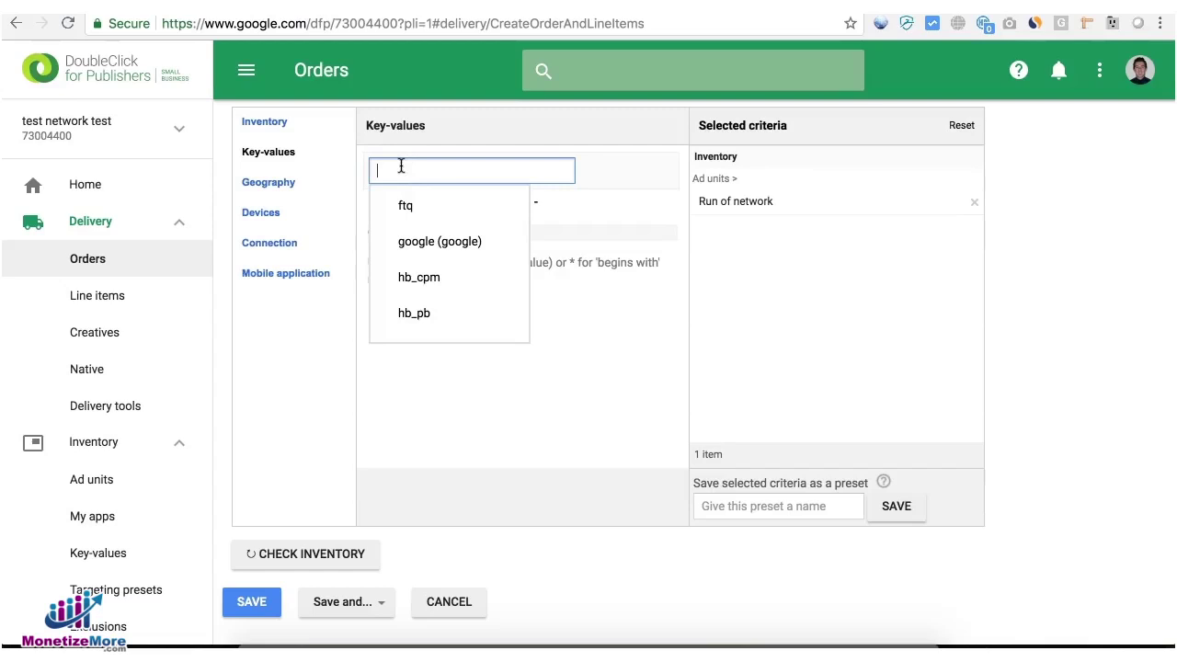
pyautogui.write('test_page')
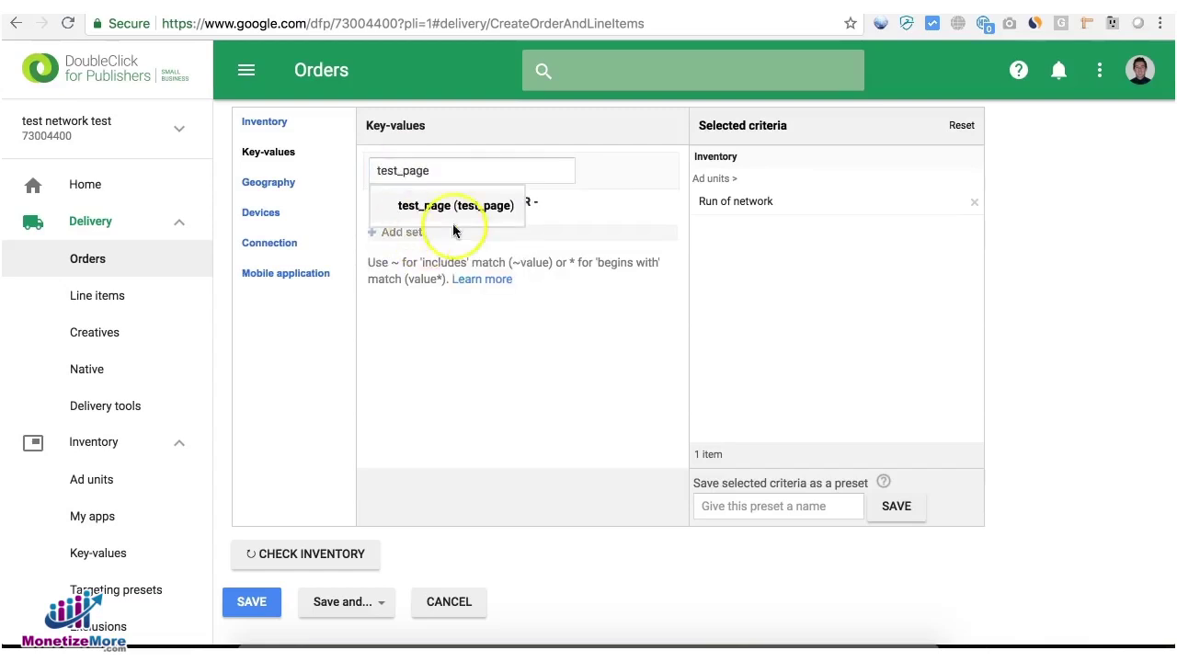
pyautogui.click(455, 205)
pyautogui.click(515, 167)
pyautogui.click(518, 171)
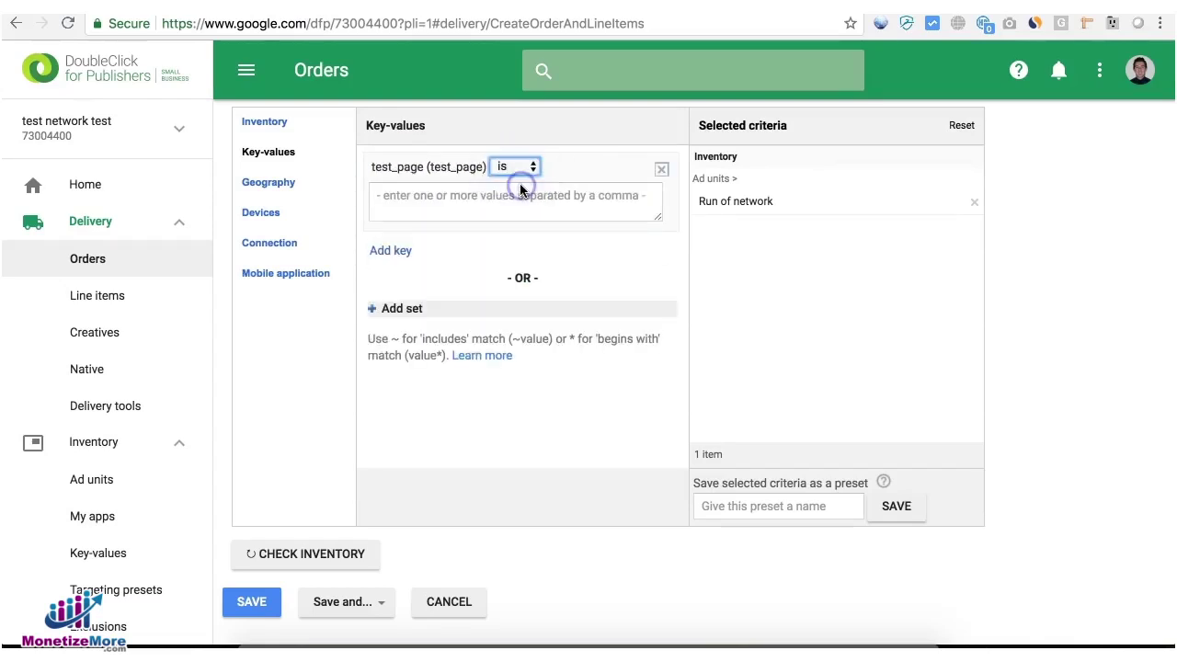
pyautogui.click(518, 195)
pyautogui.click(386, 307)
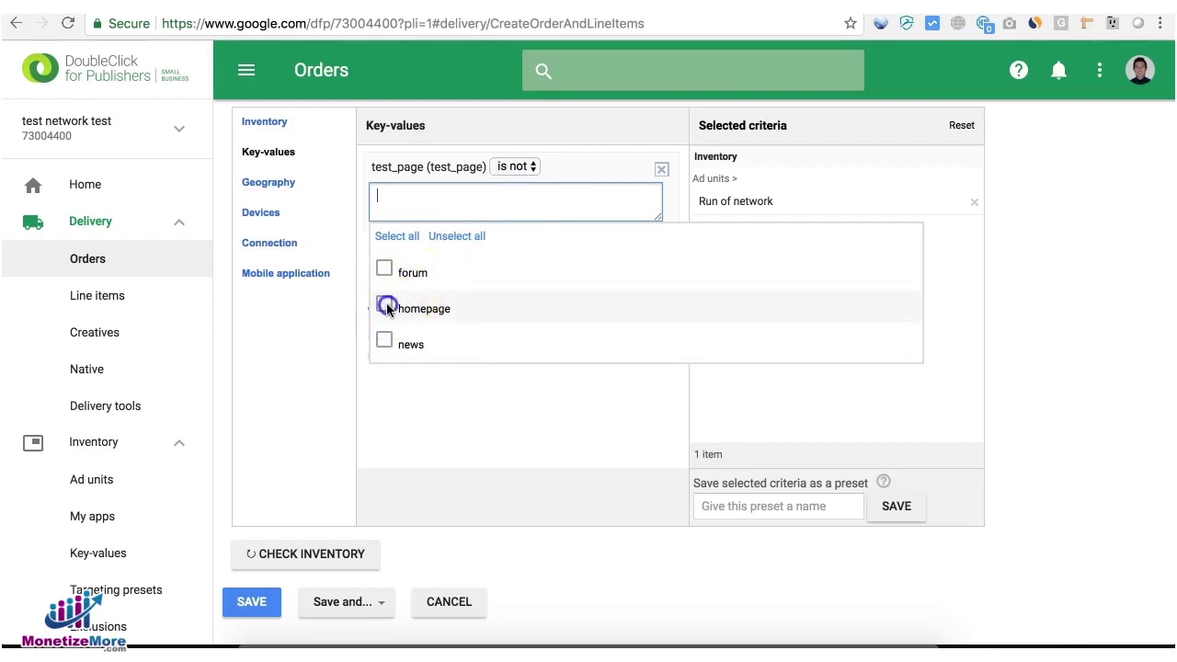
pyautogui.click(268, 354)
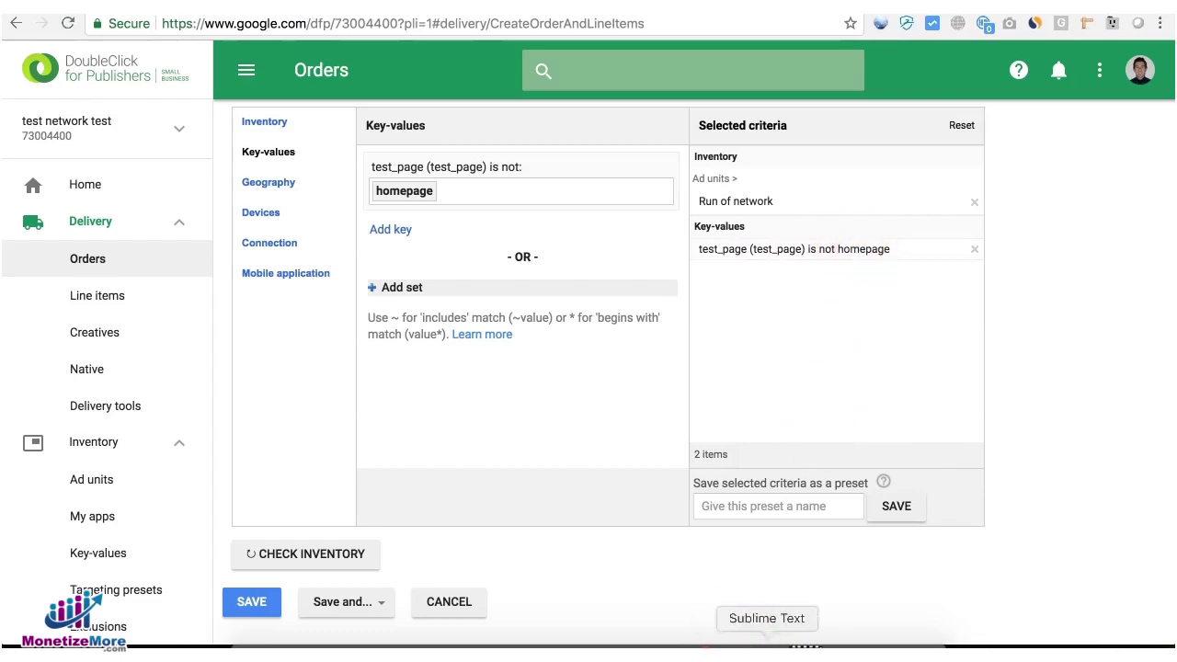
# - In the tag code, change the setTargeting value on line 13 from 'forum' to 'homepage'
pyautogui.click(770, 644)
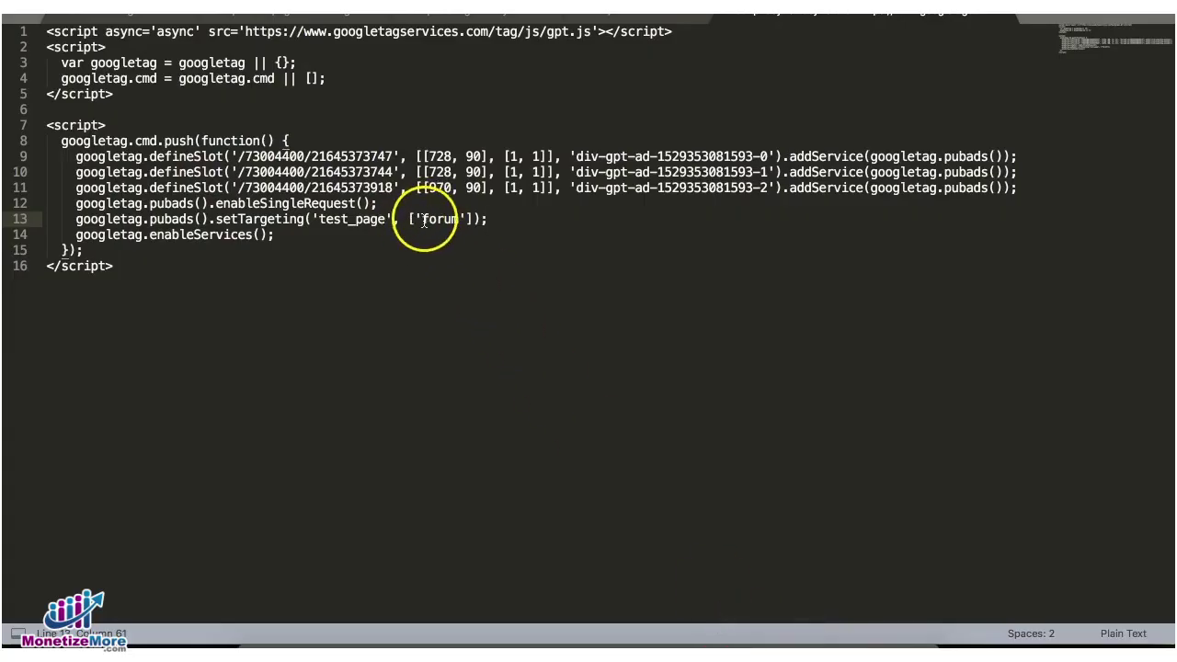
pyautogui.moveTo(421, 221)
pyautogui.mouseDown()
pyautogui.moveTo(470, 216)
pyautogui.moveTo(429, 219)
pyautogui.mouseUp()
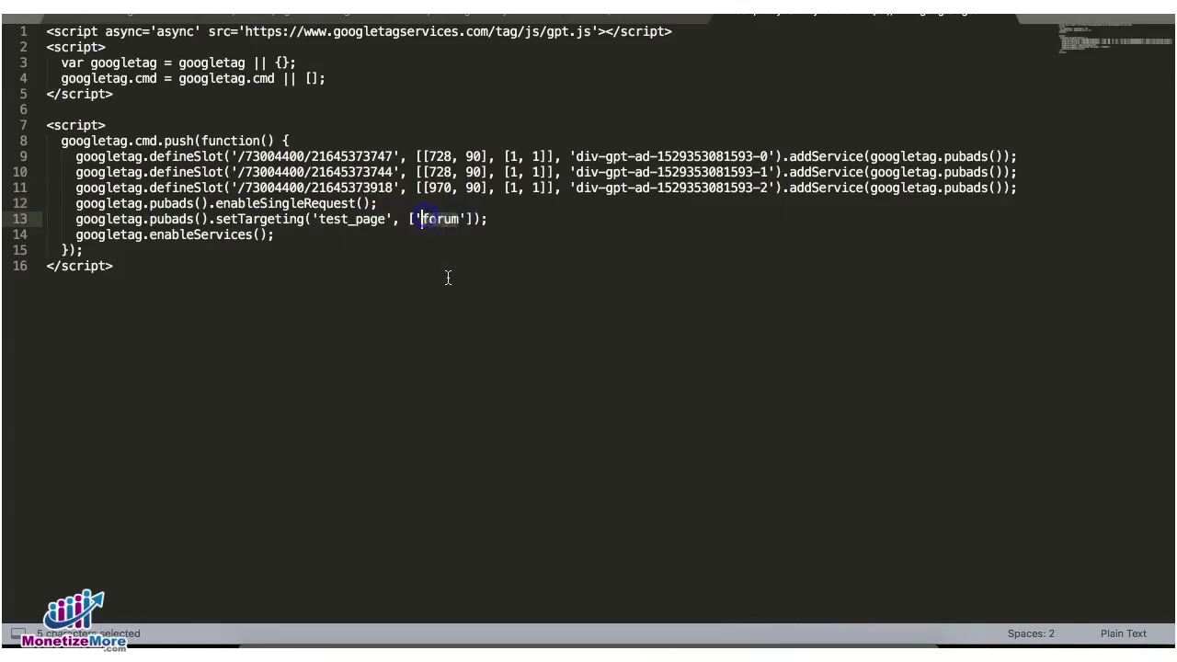
pyautogui.write('homepage')
pyautogui.click(415, 265)
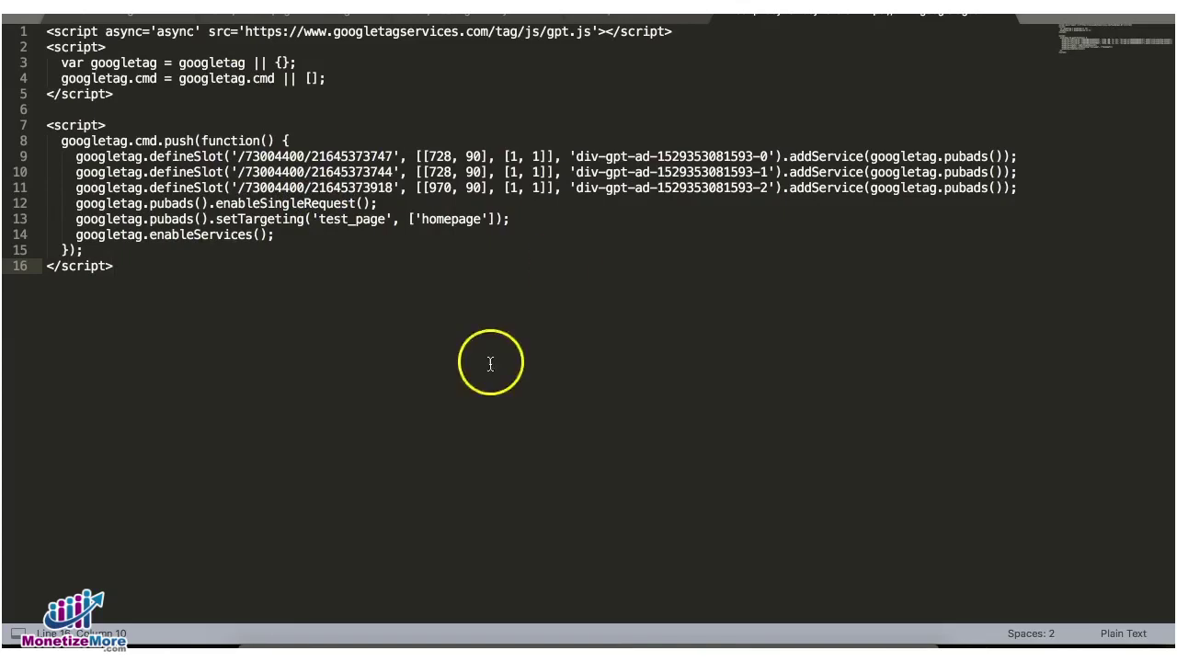
pyautogui.moveTo(510, 218); pyautogui.dragTo(77, 220)
pyautogui.click(363, 219)
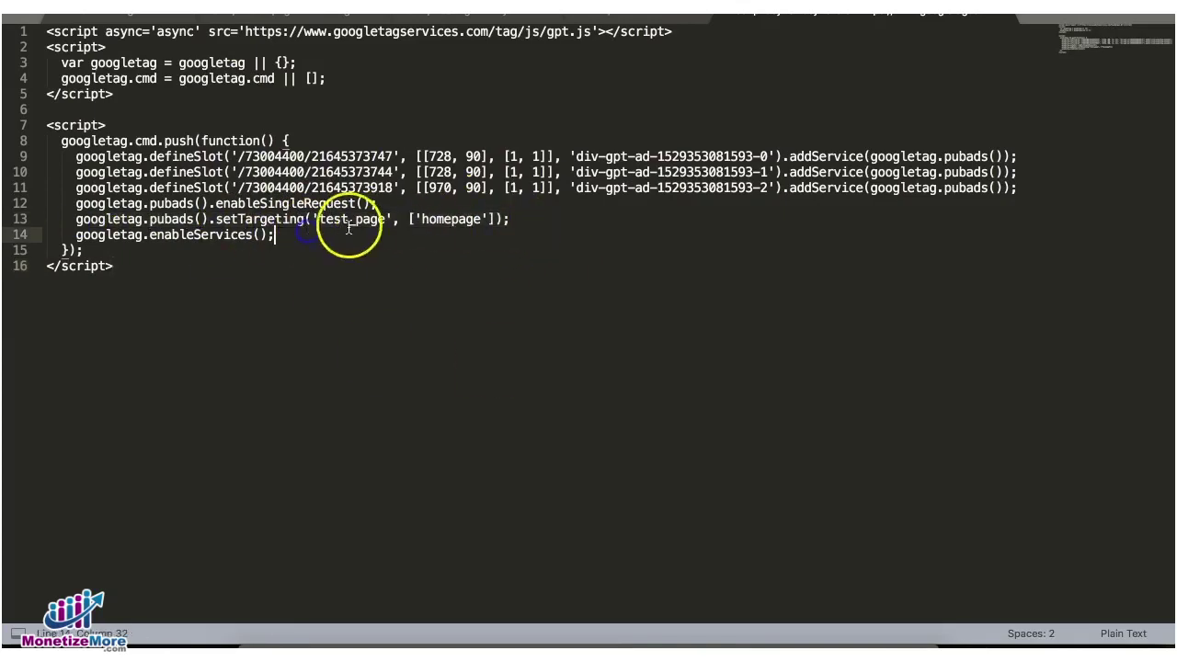
pyautogui.click(493, 219)
pyautogui.click(529, 224)
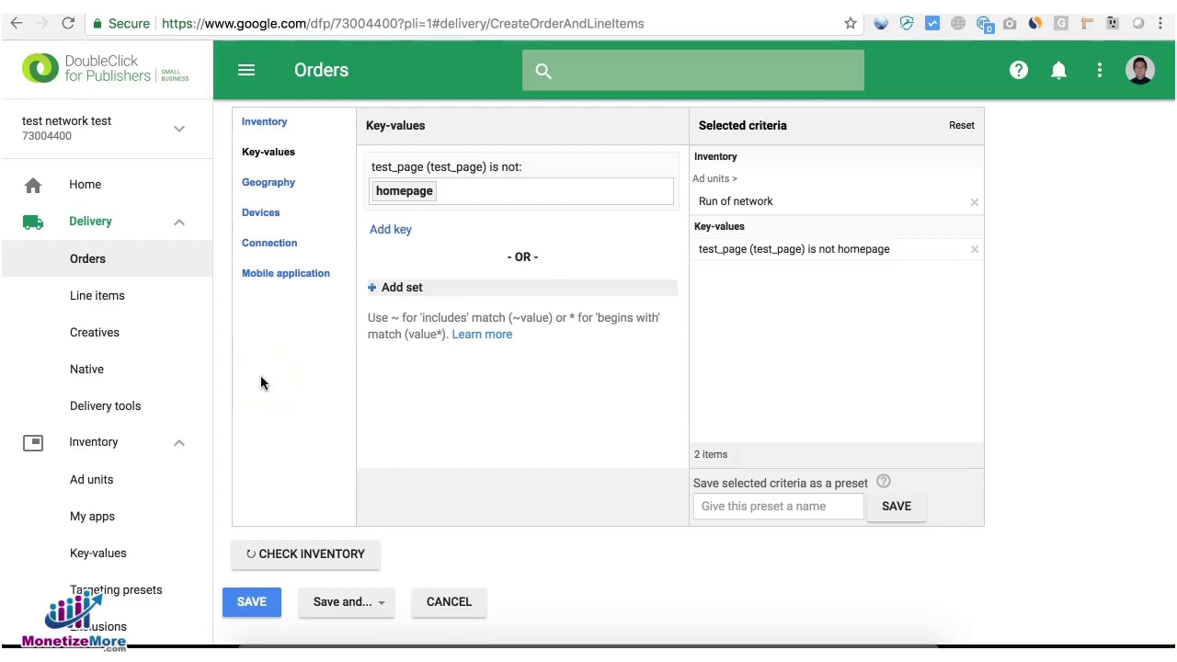
# - Start a new query from Reports > Queries and dismiss the Improved Query Tool Reporting popup
pyautogui.scroll(-3, 149, 425)
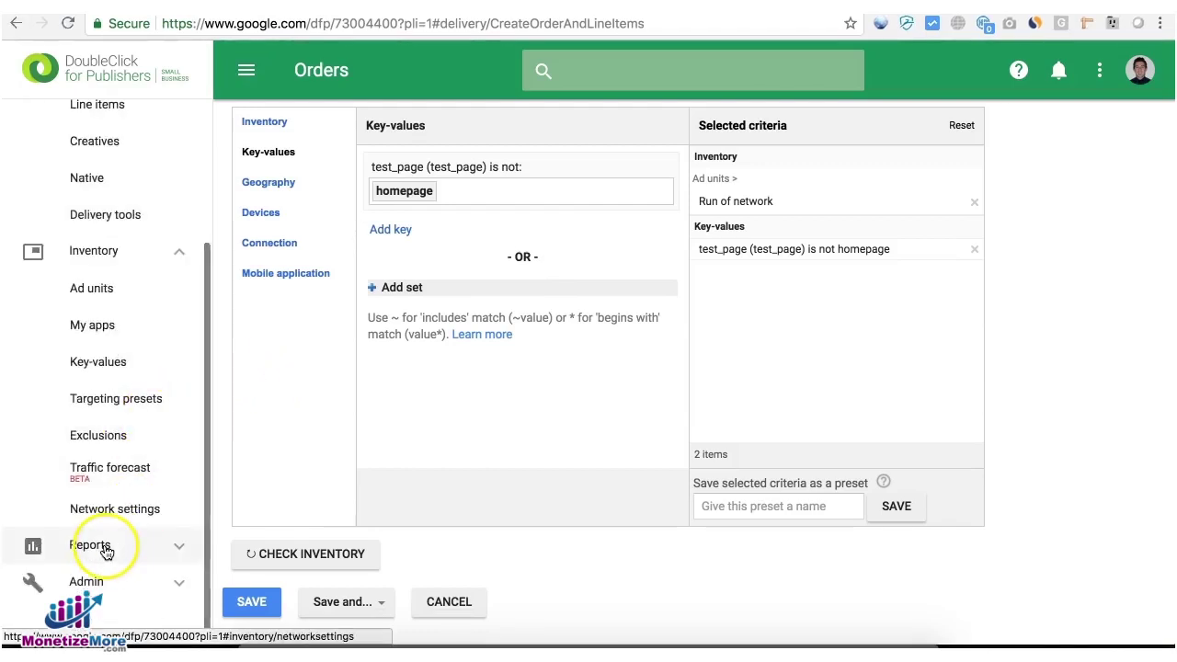
pyautogui.click(107, 550)
pyautogui.scroll(-2, 92, 460)
pyautogui.click(91, 465)
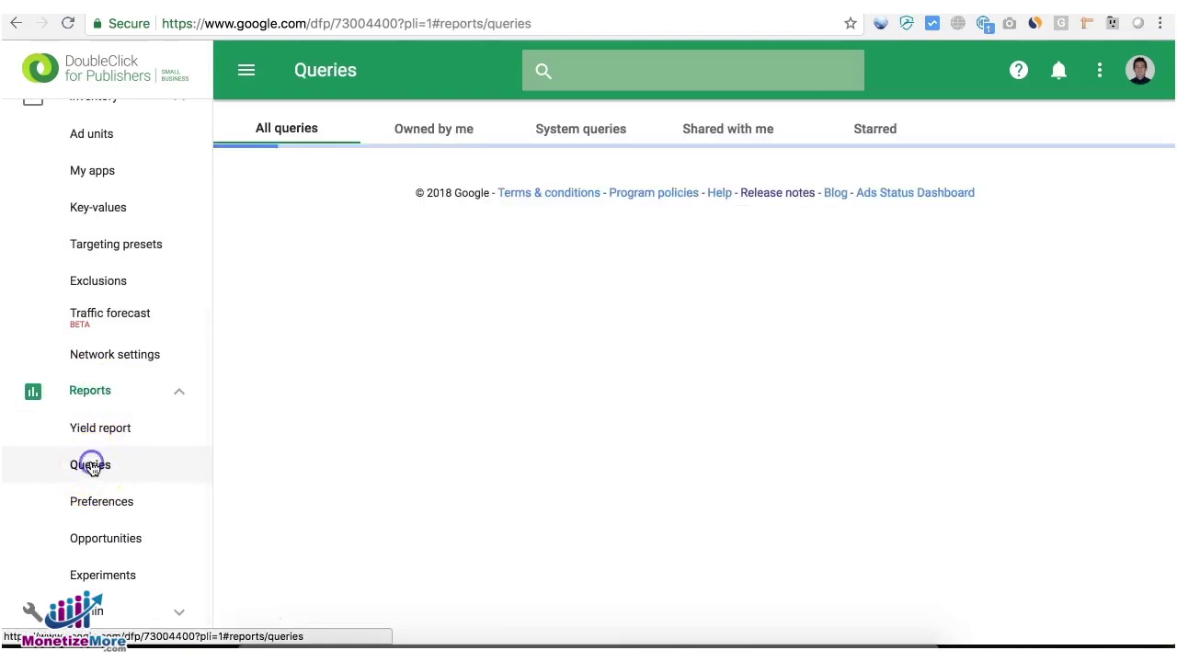
pyautogui.click(428, 363)
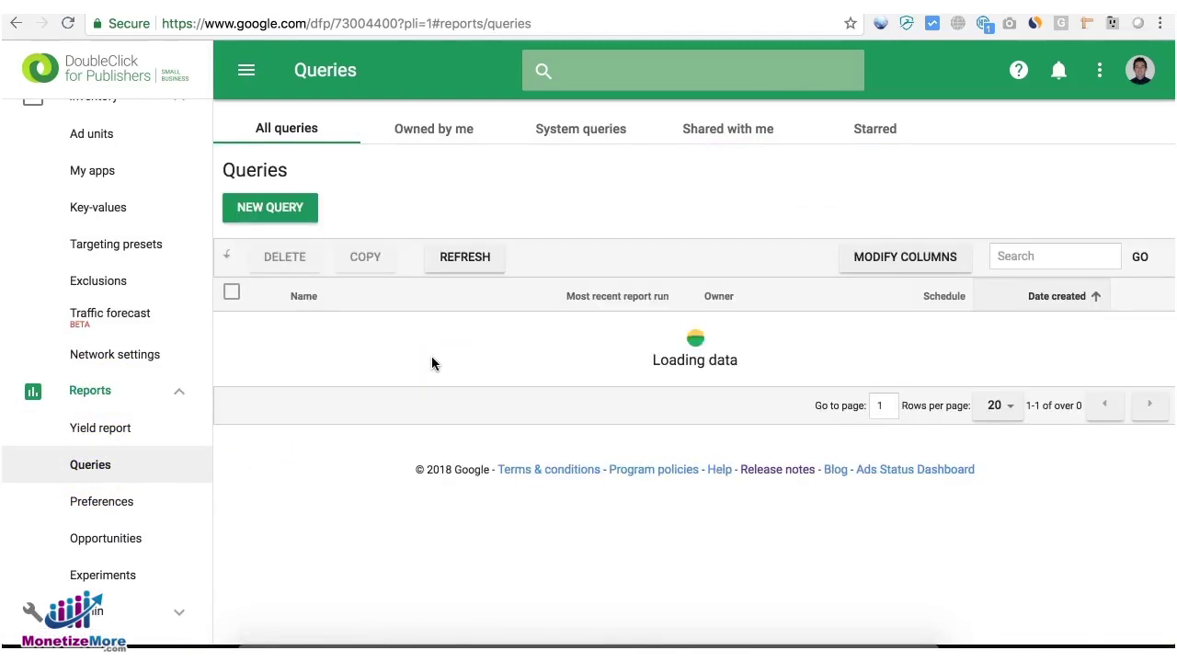
pyautogui.click(281, 210)
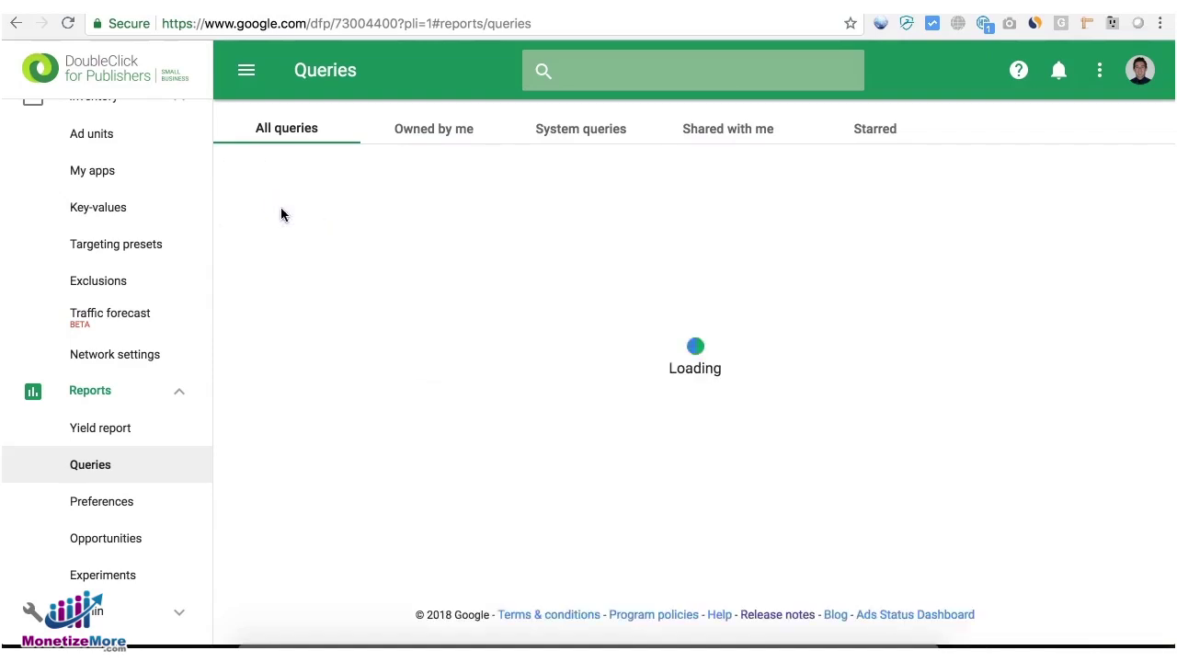
pyautogui.click(738, 212)
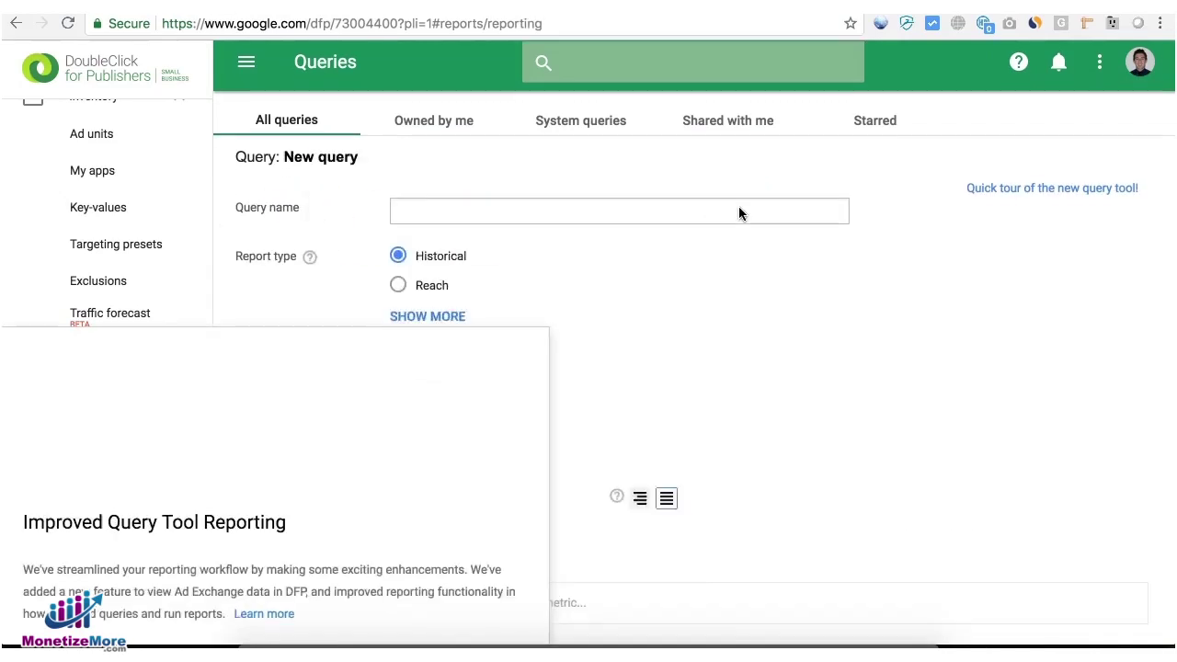
pyautogui.click(487, 505)
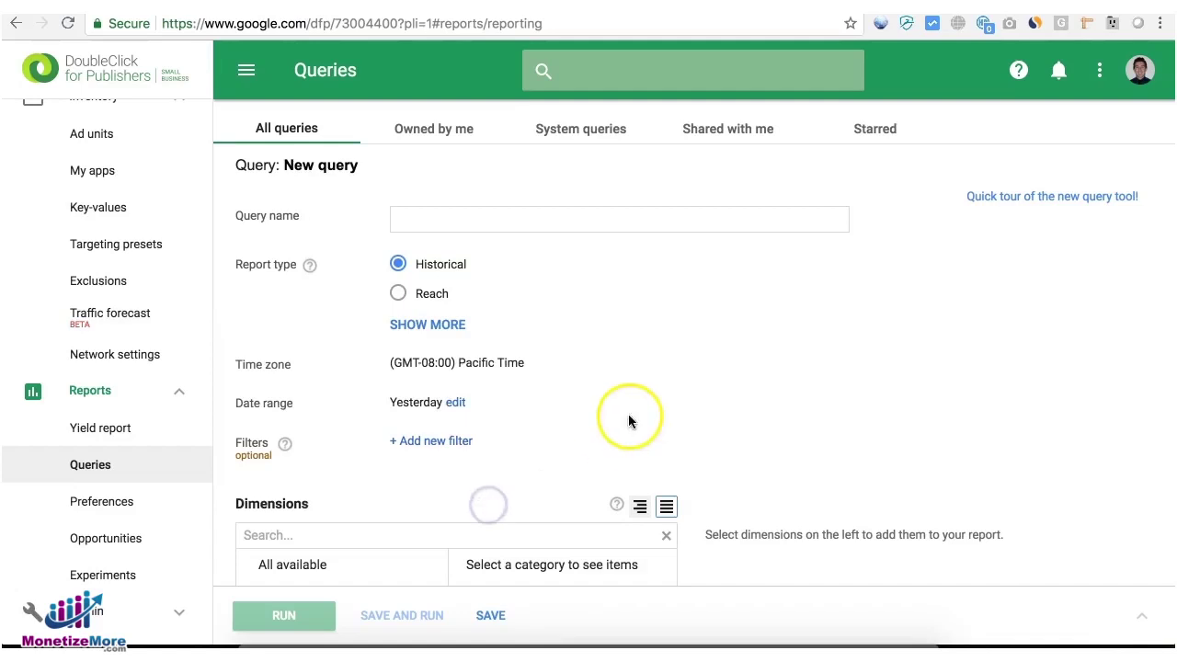
pyautogui.scroll(-2, 628, 413)
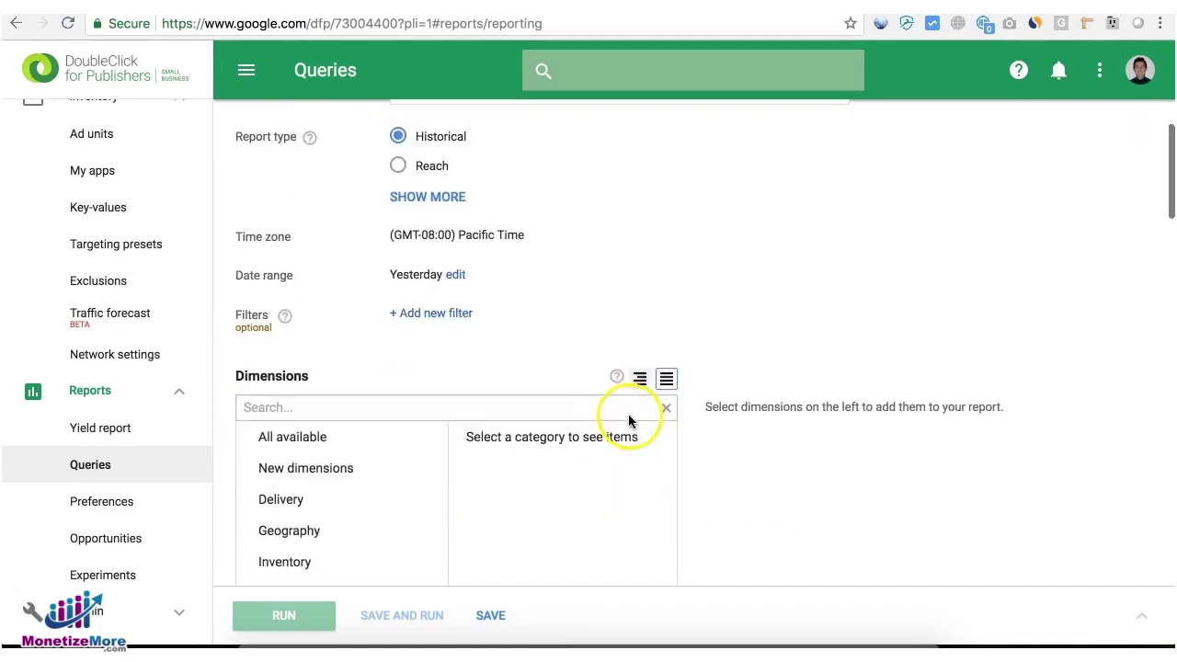
# - Add a new filter row set to Key-values with the 'contains' condition
pyautogui.click(423, 315)
pyautogui.scroll(-3, 478, 386)
pyautogui.scroll(-2, 485, 413)
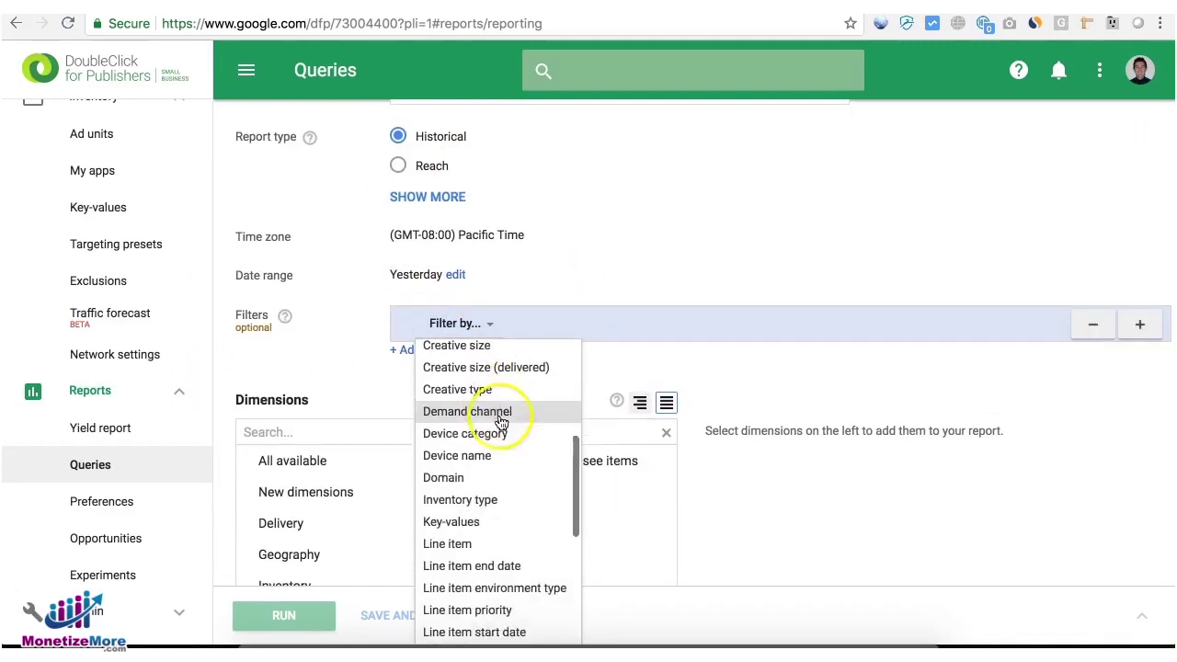
pyautogui.click(480, 521)
pyautogui.click(555, 333)
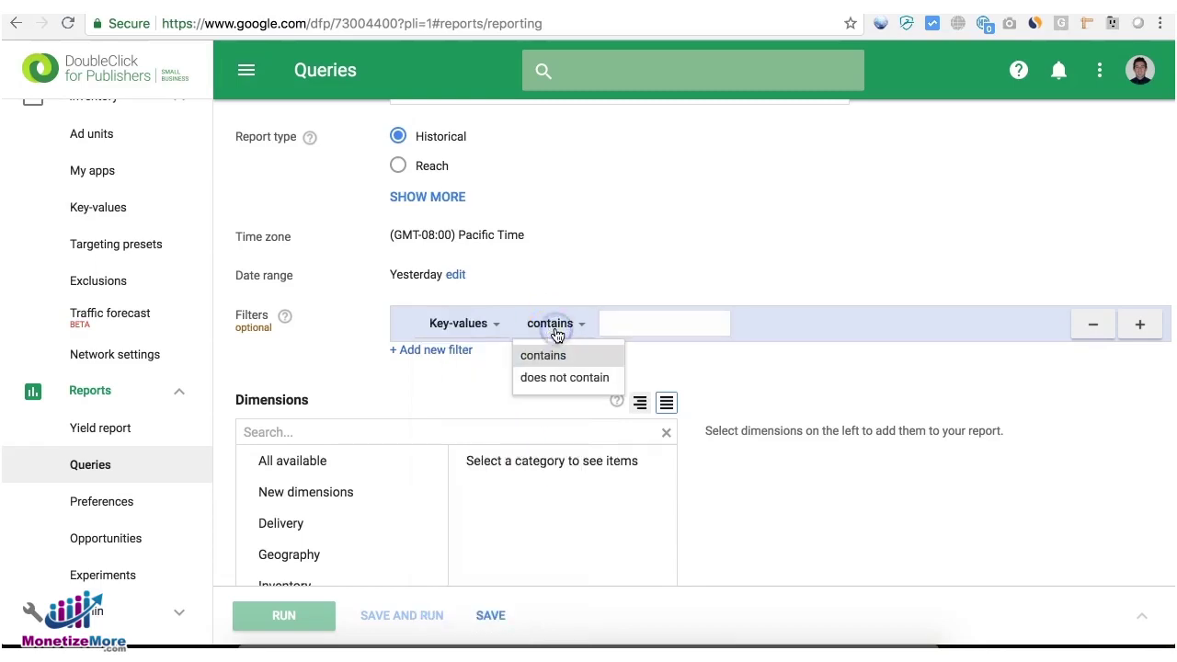
pyautogui.click(613, 324)
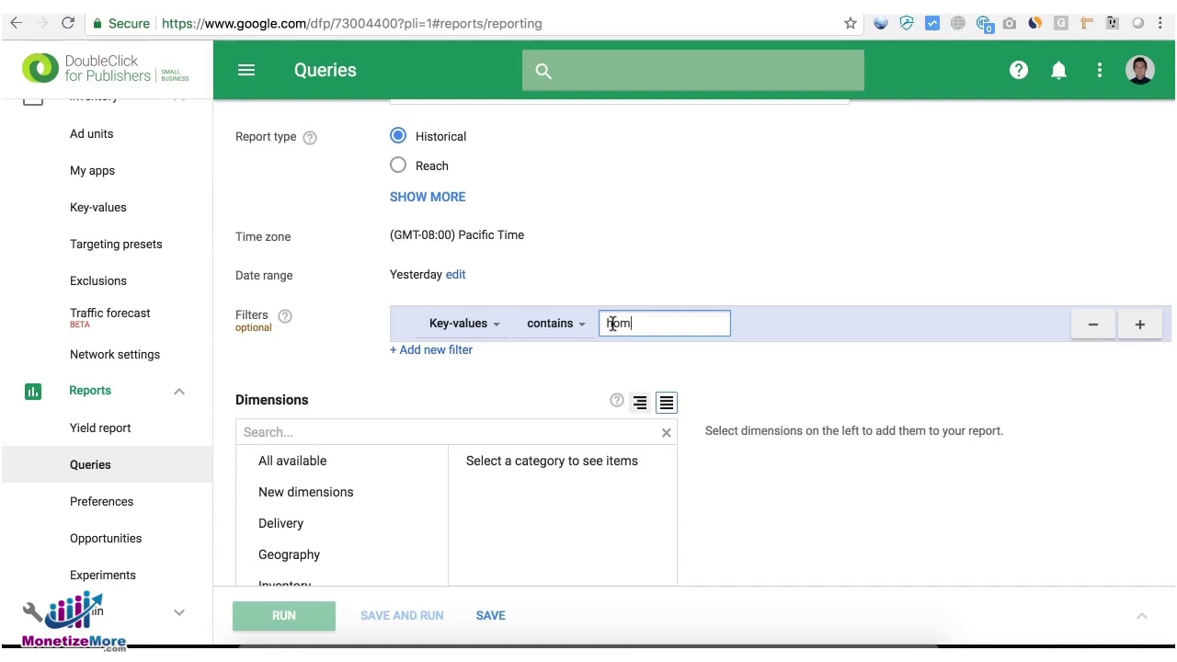
# - Replace the filter value with test_page=
pyautogui.doubleClick(628, 323)
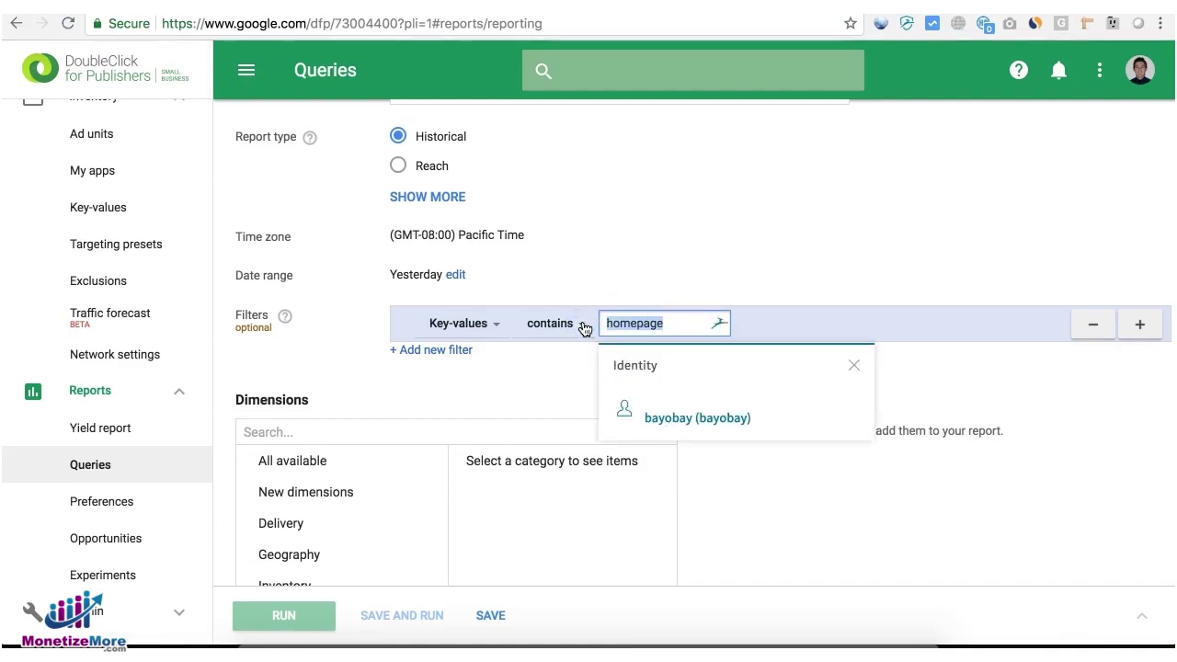
pyautogui.write('test')
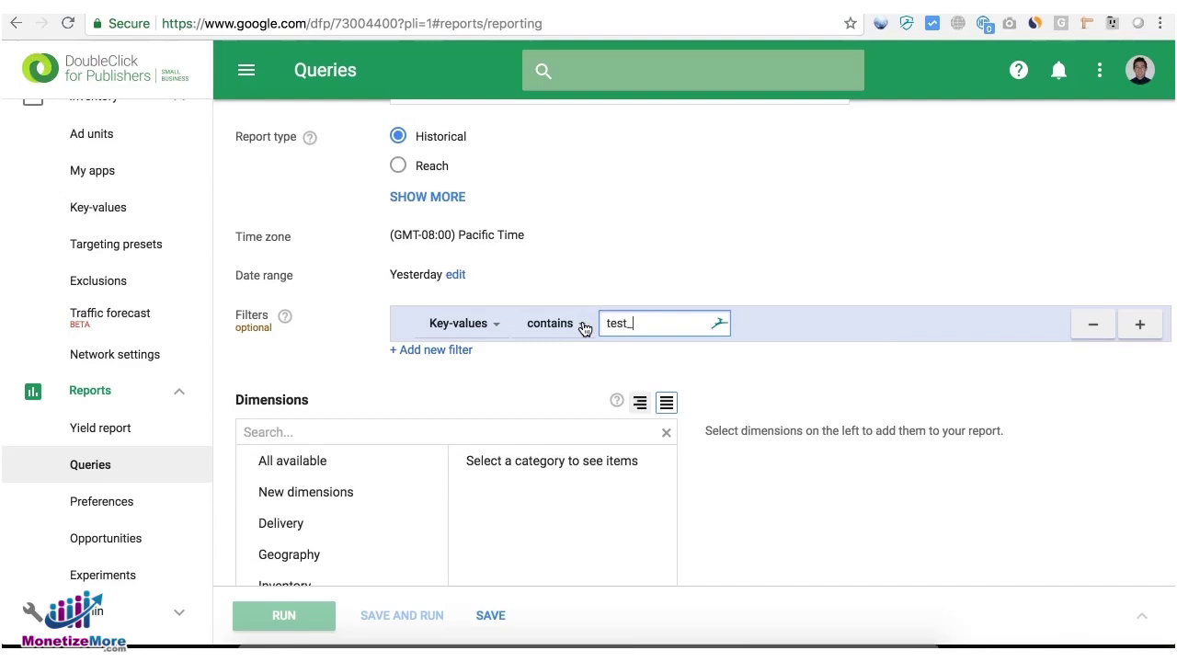
pyautogui.write('_page=')
pyautogui.press('super+a')
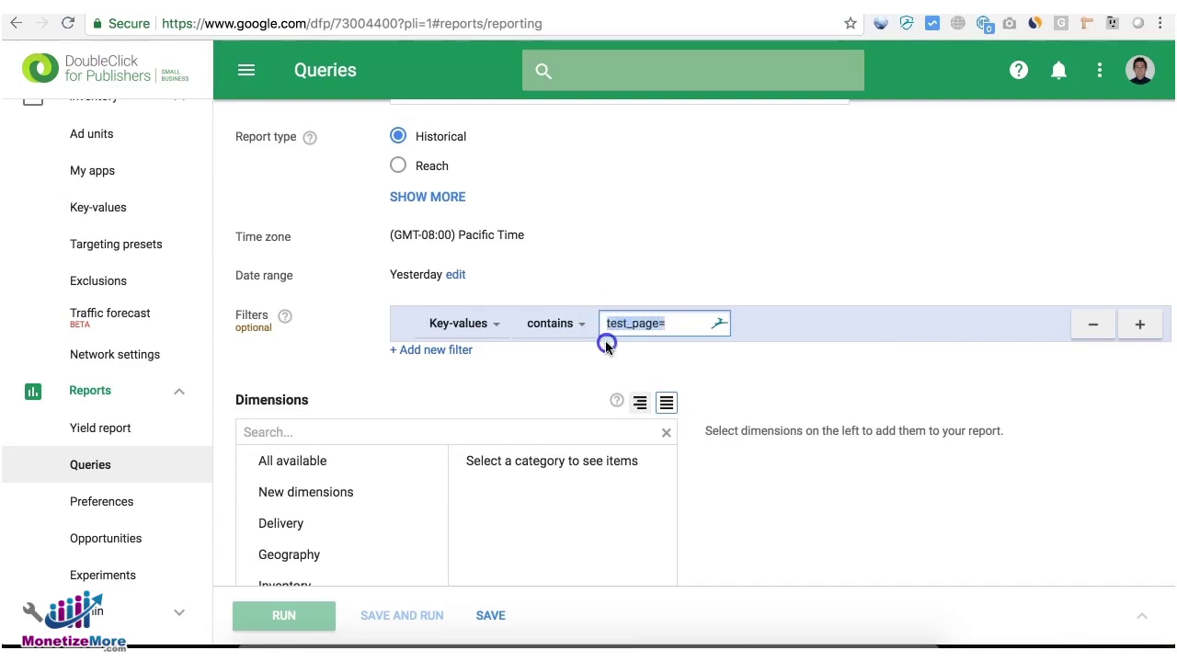
pyautogui.click(605, 328)
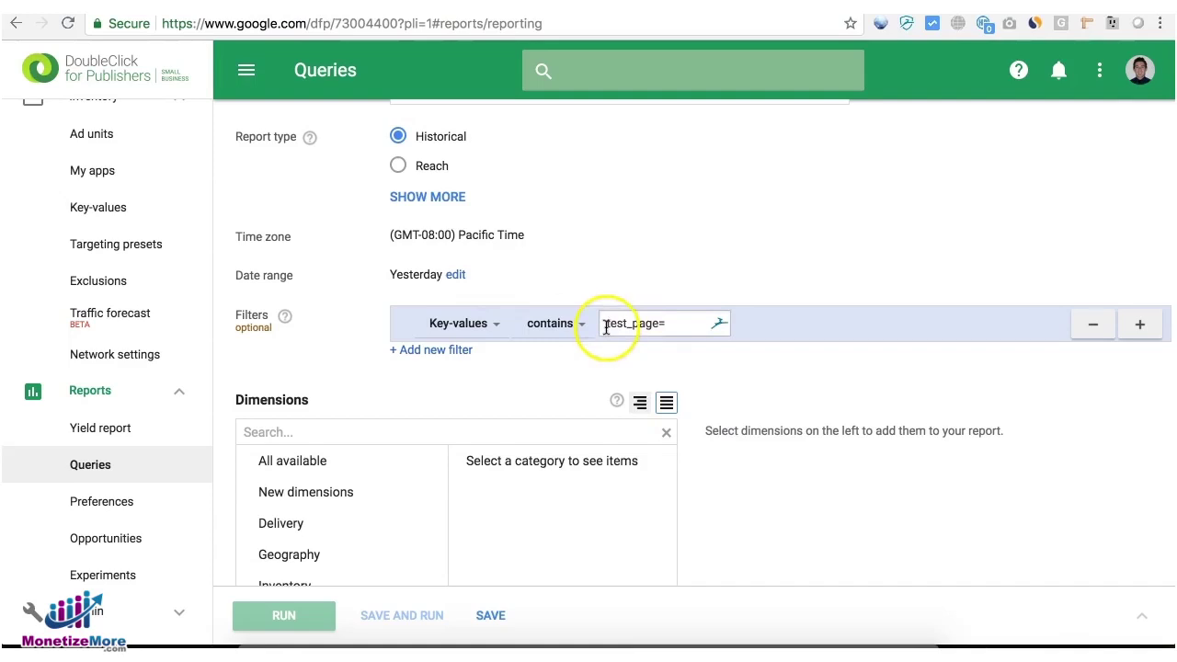
pyautogui.moveTo(668, 323); pyautogui.dragTo(611, 320)
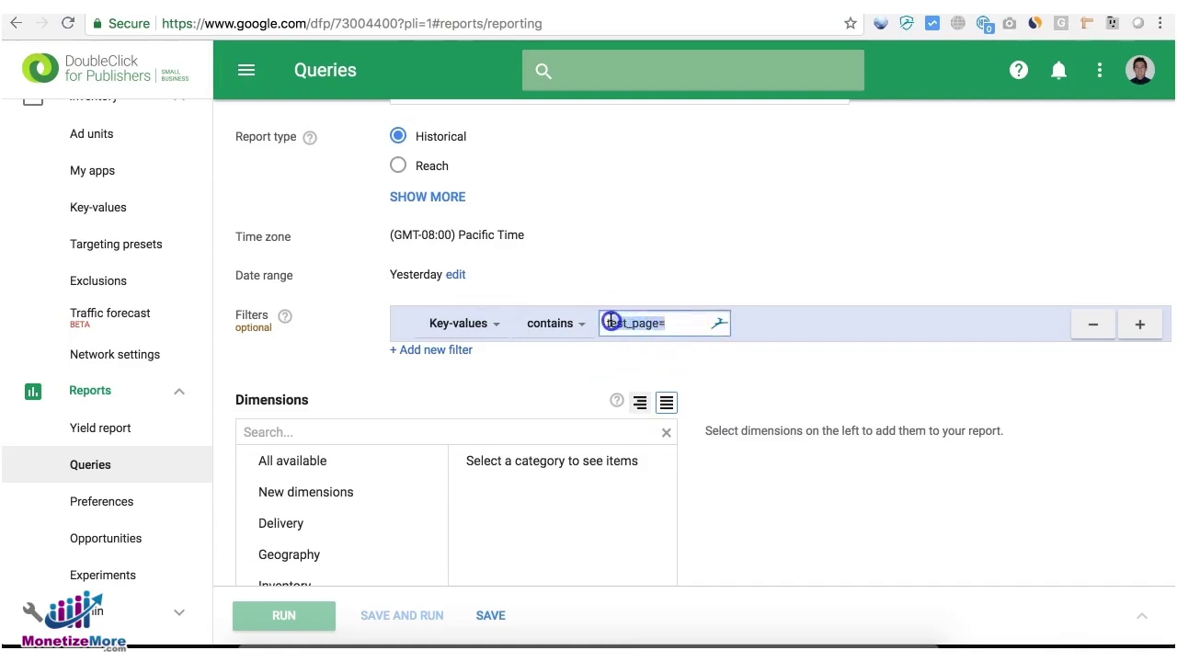
pyautogui.click(583, 407)
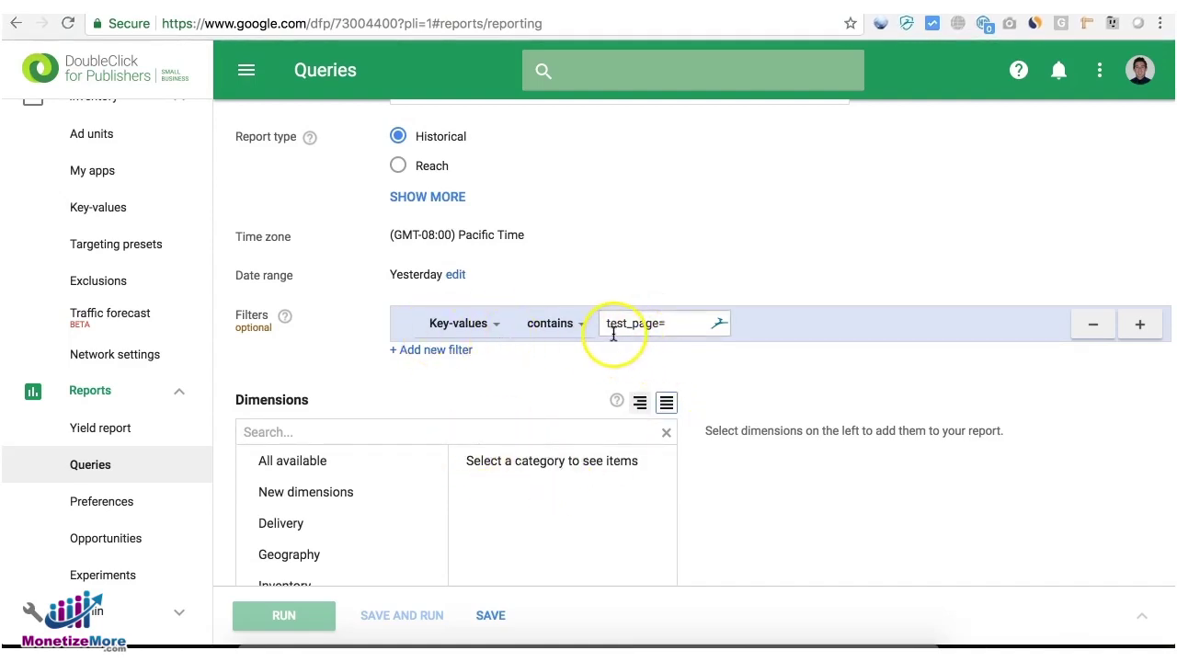
pyautogui.click(670, 323)
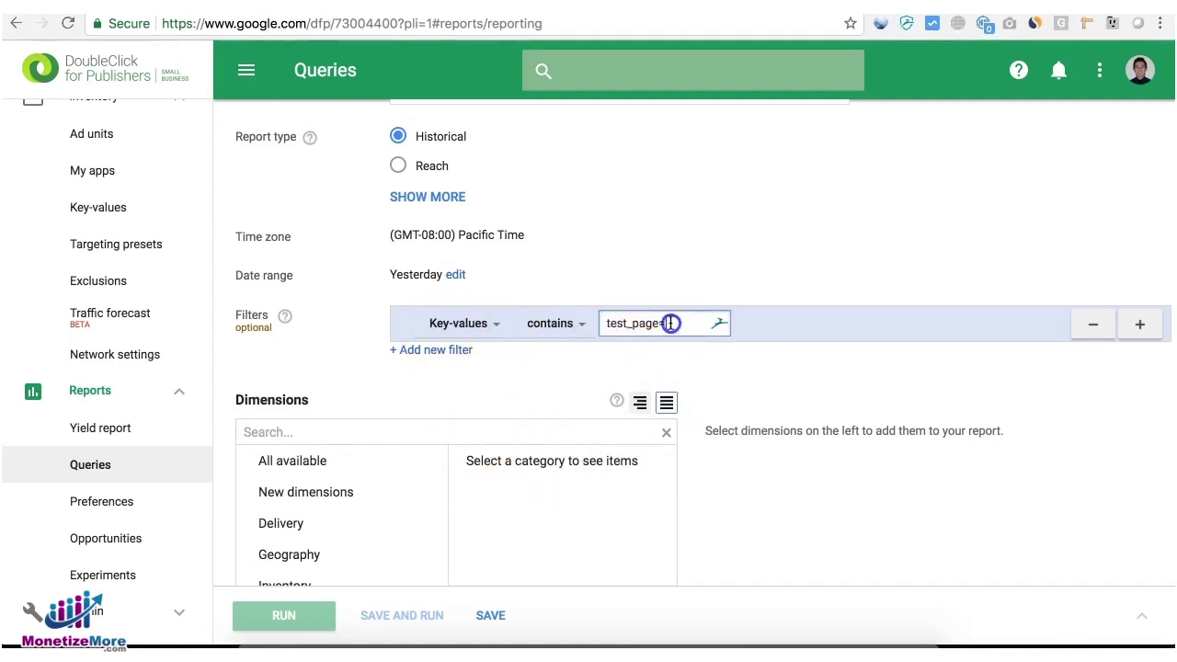
pyautogui.click(851, 368)
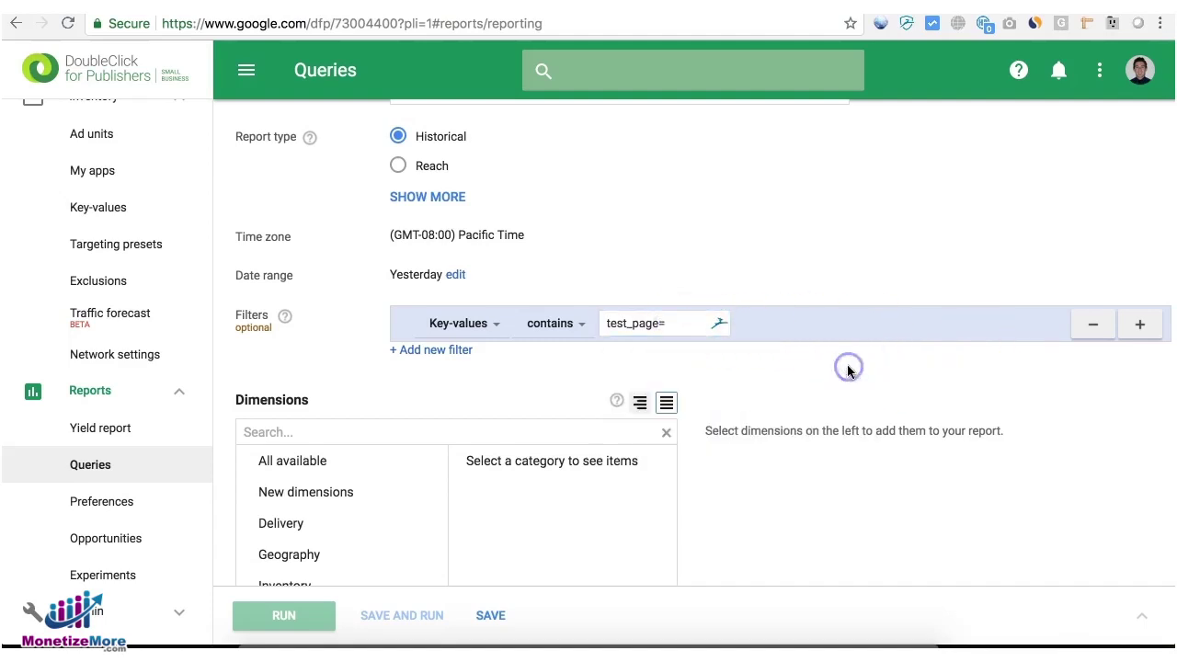
pyautogui.click(390, 431)
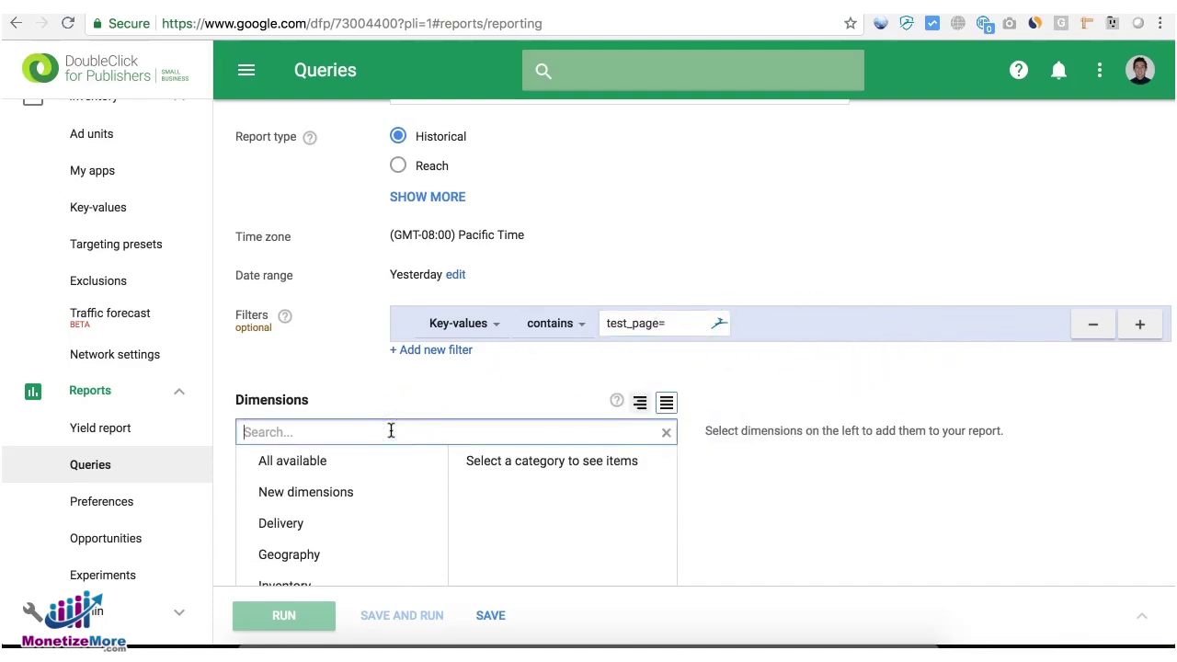
# - Add the Key-values dimension and tick Total impressions, Total CPM and CPC revenue, and Total average eCPM
pyautogui.write('key')
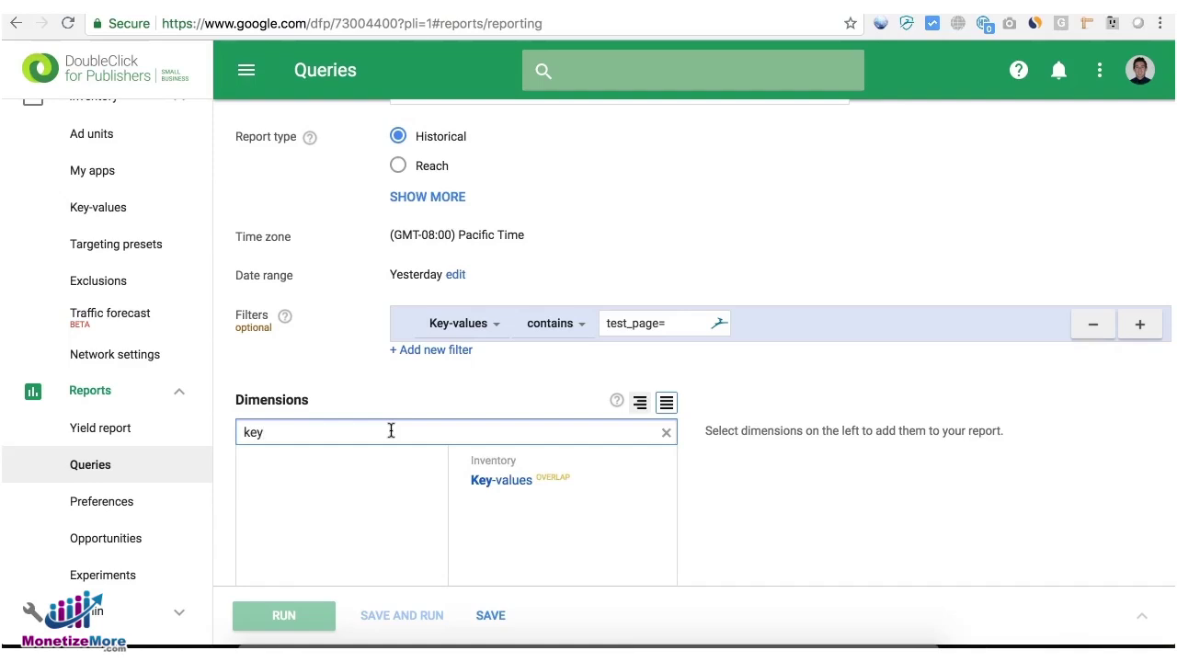
pyautogui.click(575, 480)
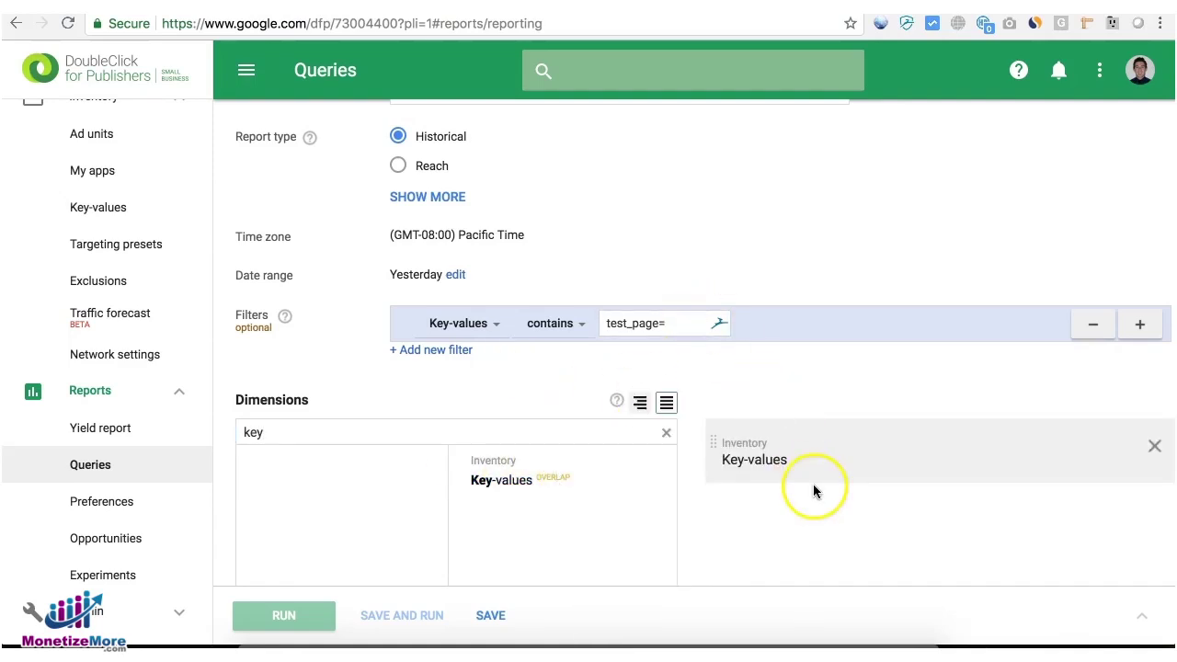
pyautogui.scroll(-10, 851, 541)
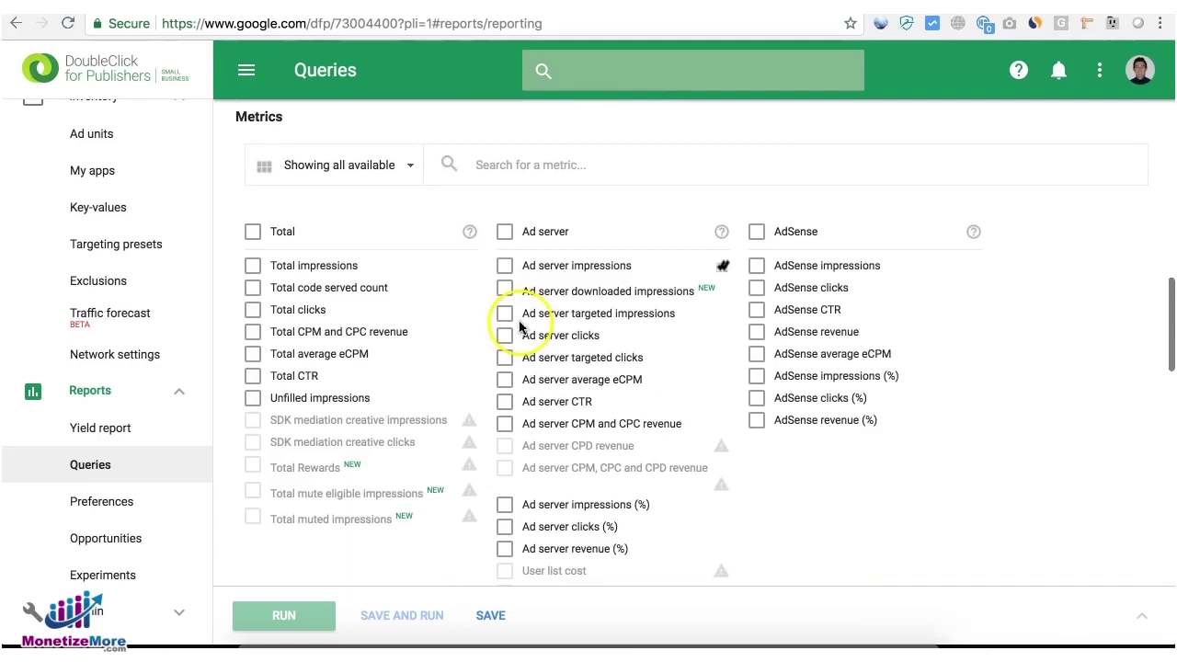
pyautogui.click(250, 267)
pyautogui.click(251, 333)
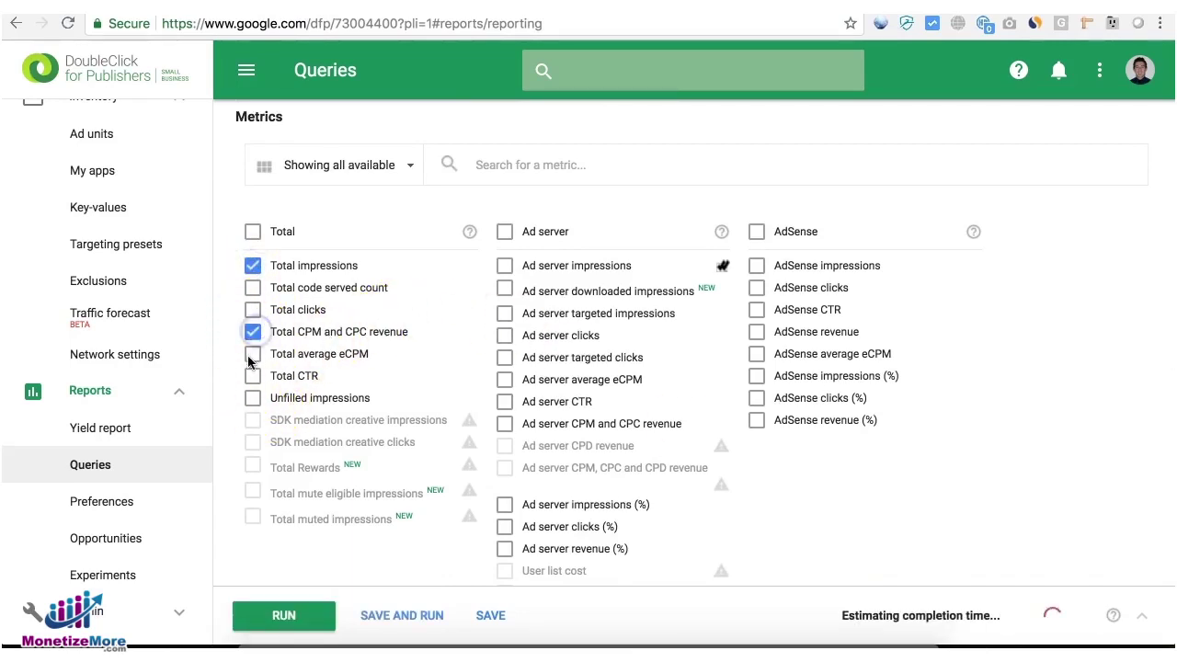
pyautogui.click(249, 359)
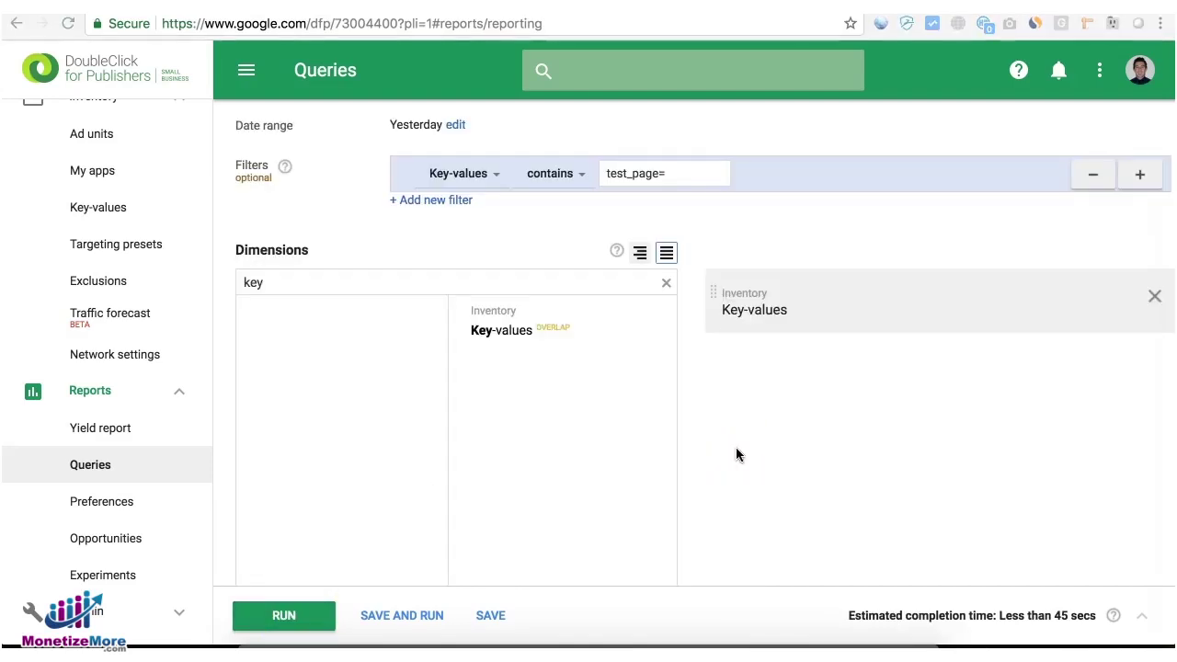
pyautogui.scroll(-3, 529, 384)
pyautogui.scroll(5, 529, 385)
pyautogui.scroll(-4, 607, 433)
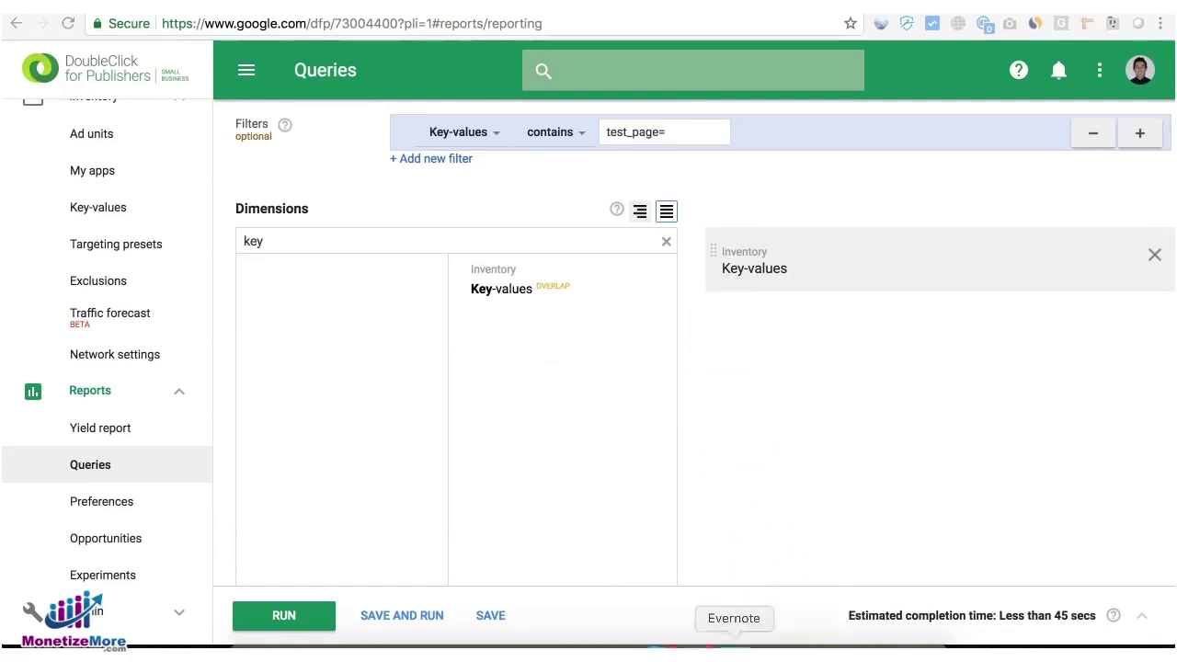
pyautogui.click(840, 643)
# - Clear F2:F3 and enter homepage, news and forum in F2 to F4
pyautogui.click(950, 314)
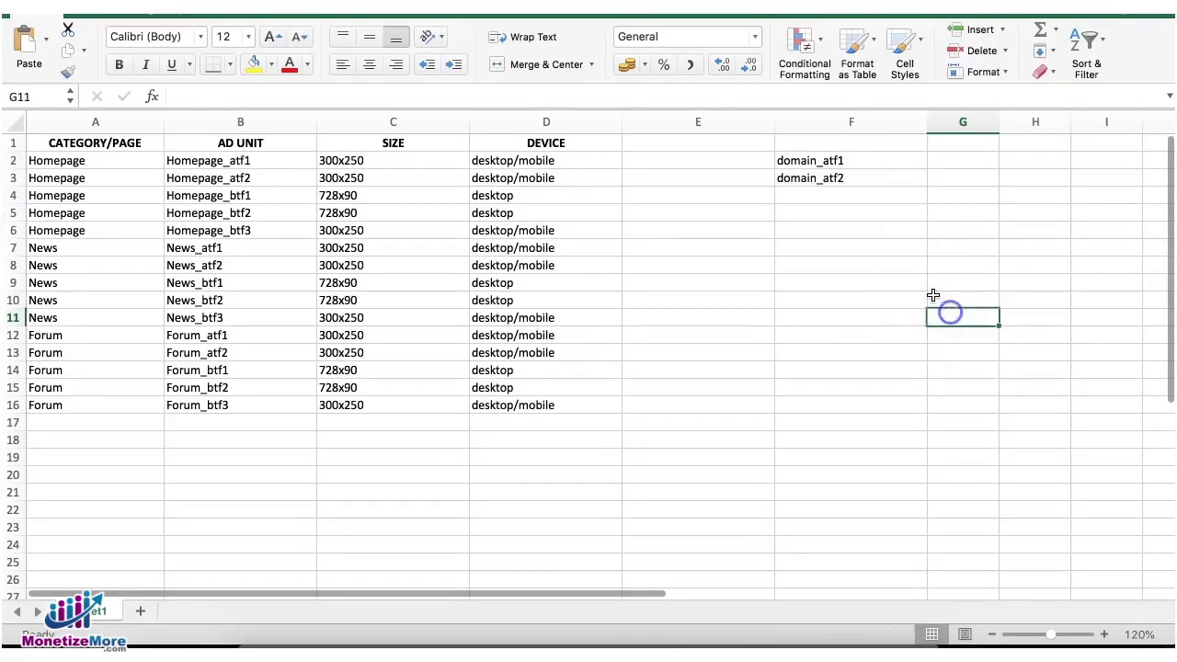
pyautogui.moveTo(833, 160); pyautogui.dragTo(831, 178)
pyautogui.press('Delete')
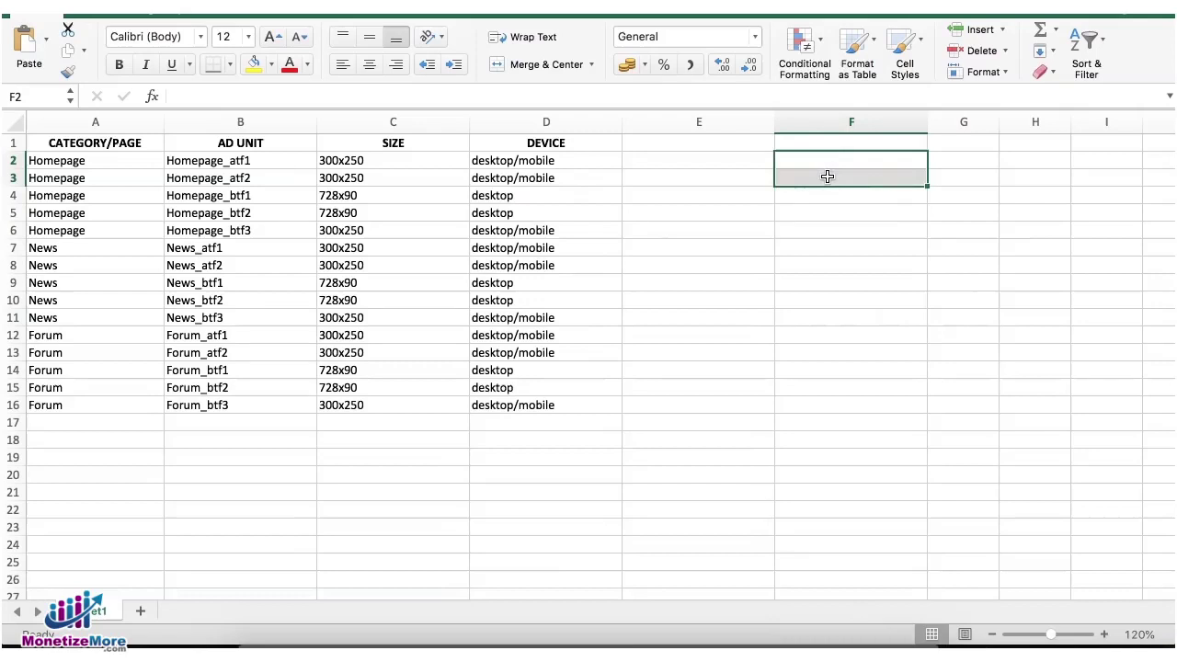
pyautogui.write('homepage')
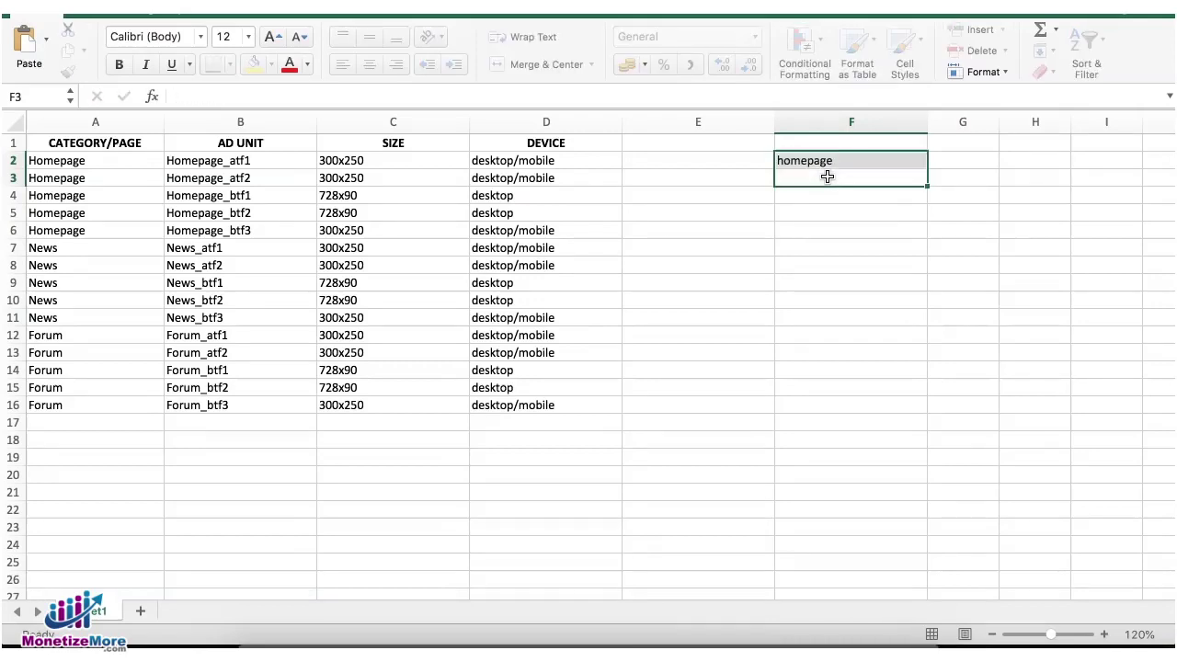
pyautogui.press('Return')
pyautogui.write('news')
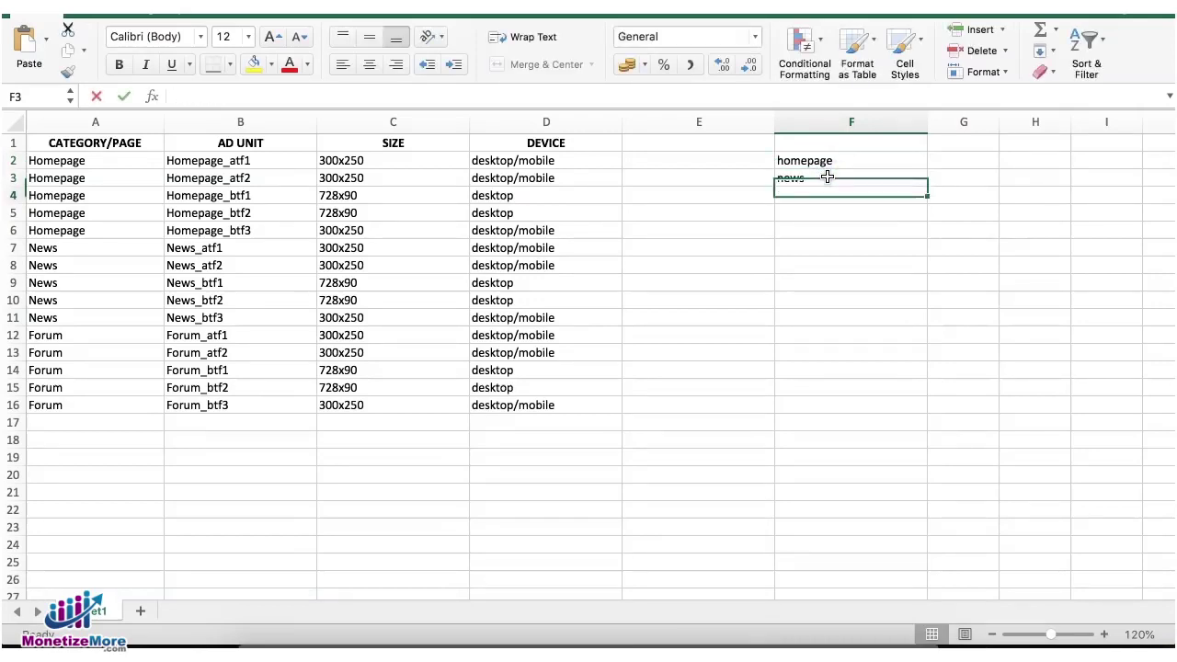
pyautogui.press('Return')
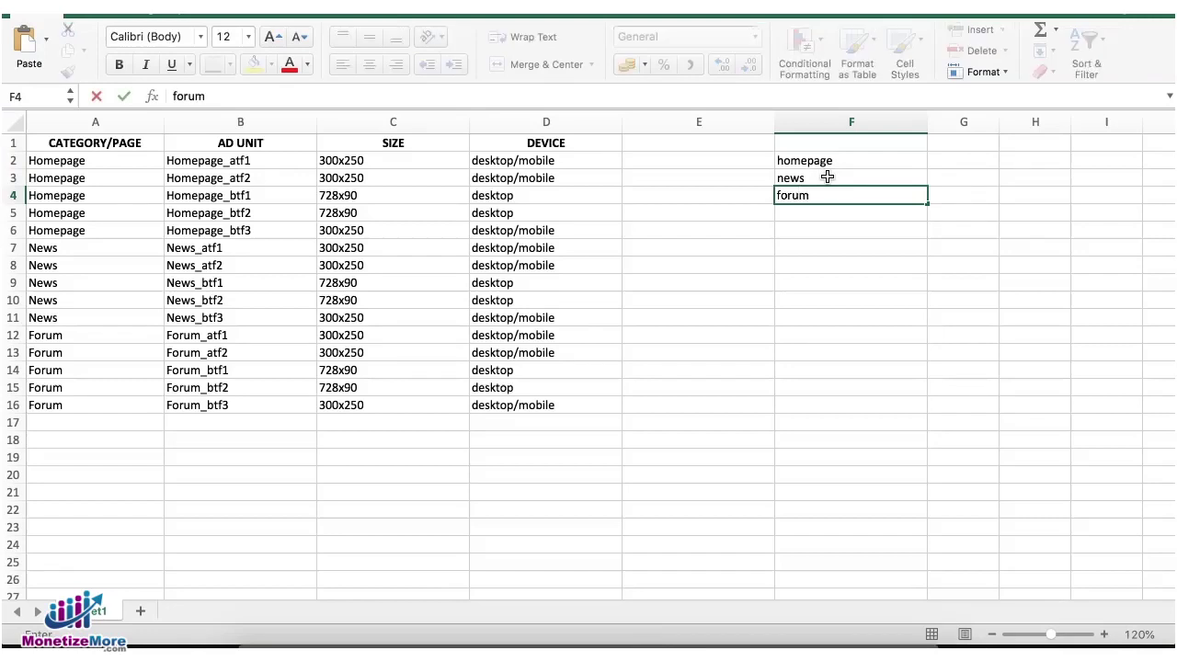
pyautogui.click(841, 213)
# - Select the new categories and point out matching Homepage, News and Forum ad-unit rows
pyautogui.click(1036, 160)
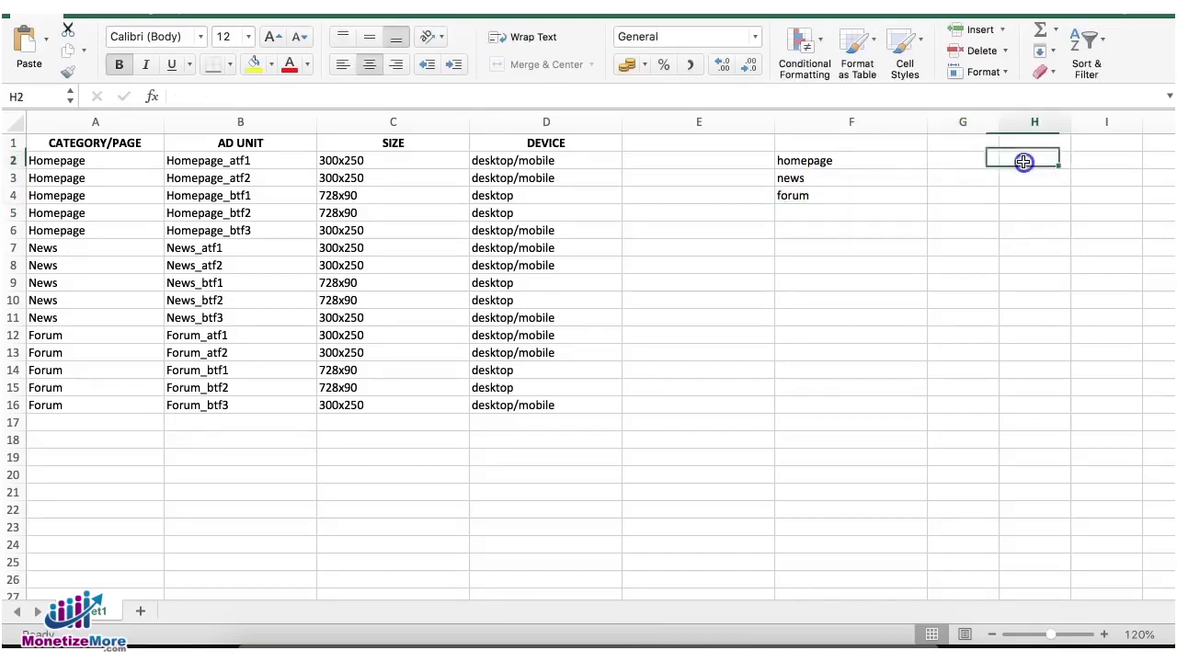
pyautogui.moveTo(828, 161); pyautogui.dragTo(852, 196)
pyautogui.click(94, 213)
pyautogui.click(88, 282)
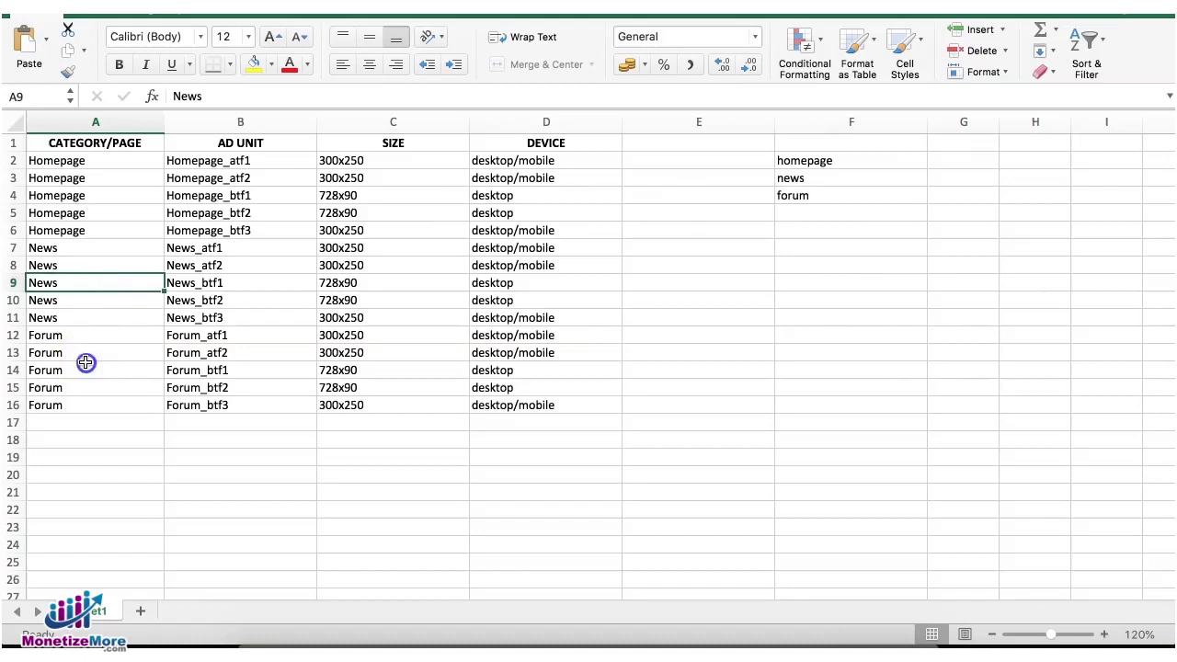
pyautogui.click(86, 364)
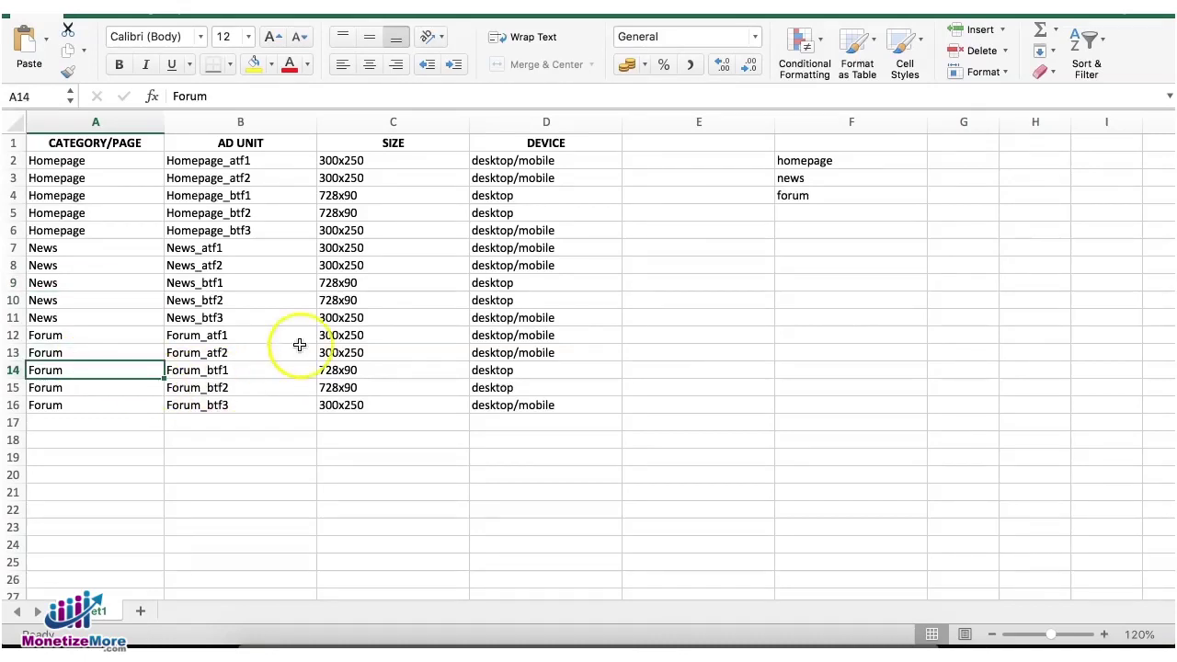
pyautogui.moveTo(266, 184); pyautogui.dragTo(266, 271)
pyautogui.click(266, 336)
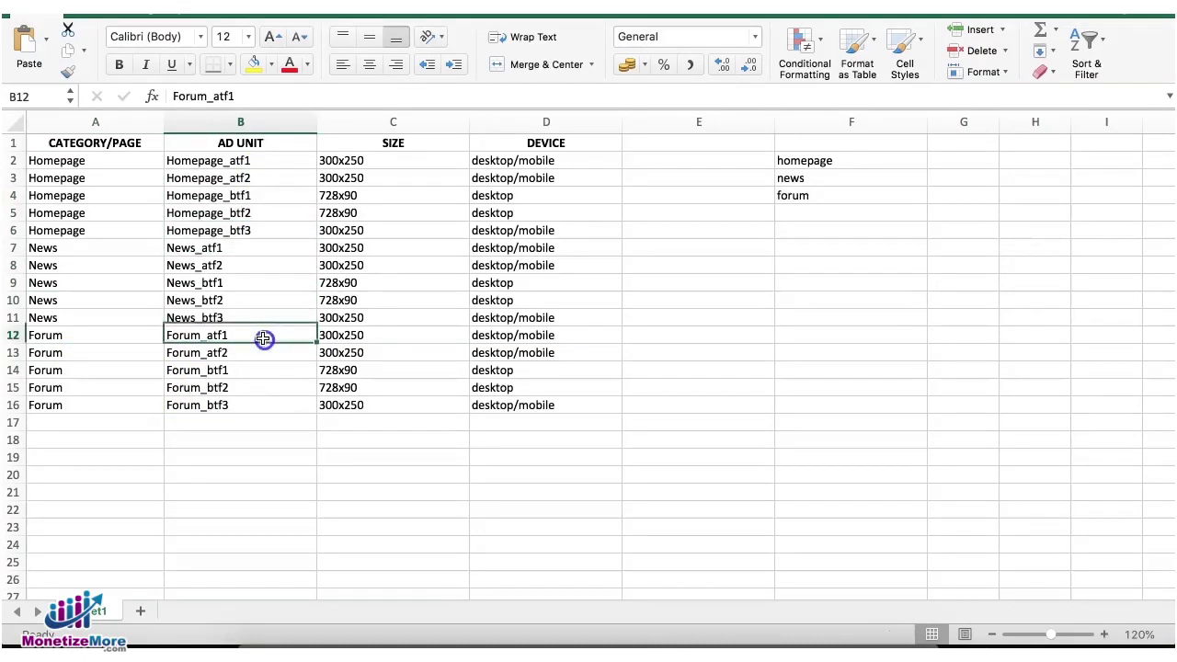
# - Move the selection to an empty cell below the ad-unit table
pyautogui.click(288, 439)
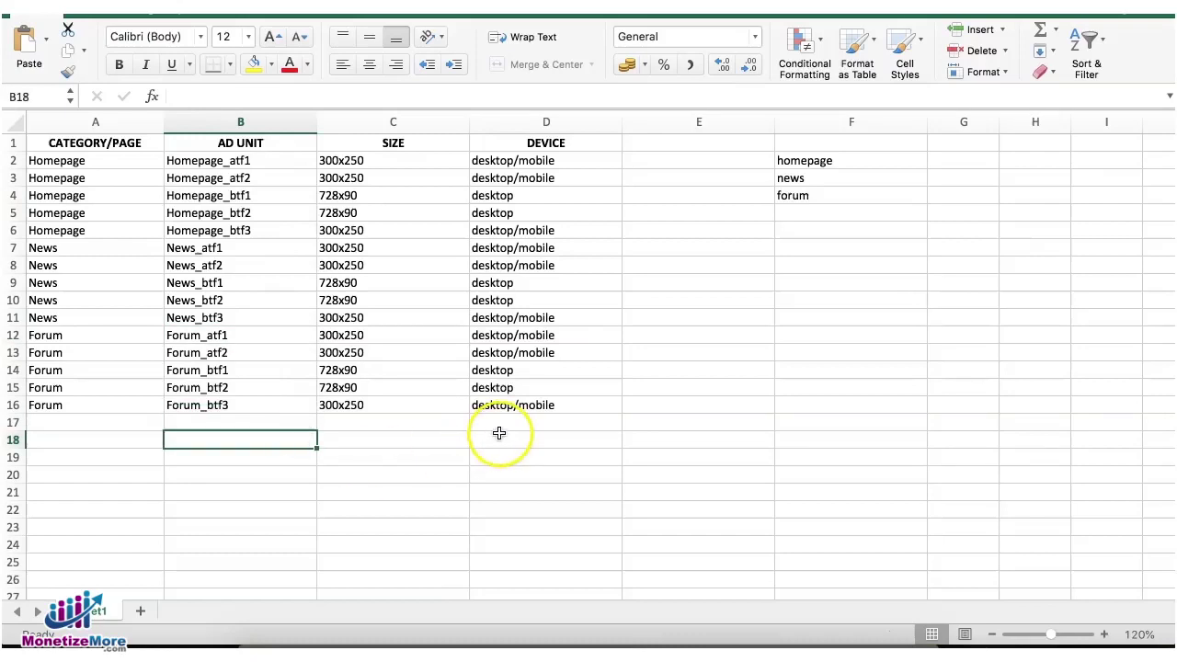